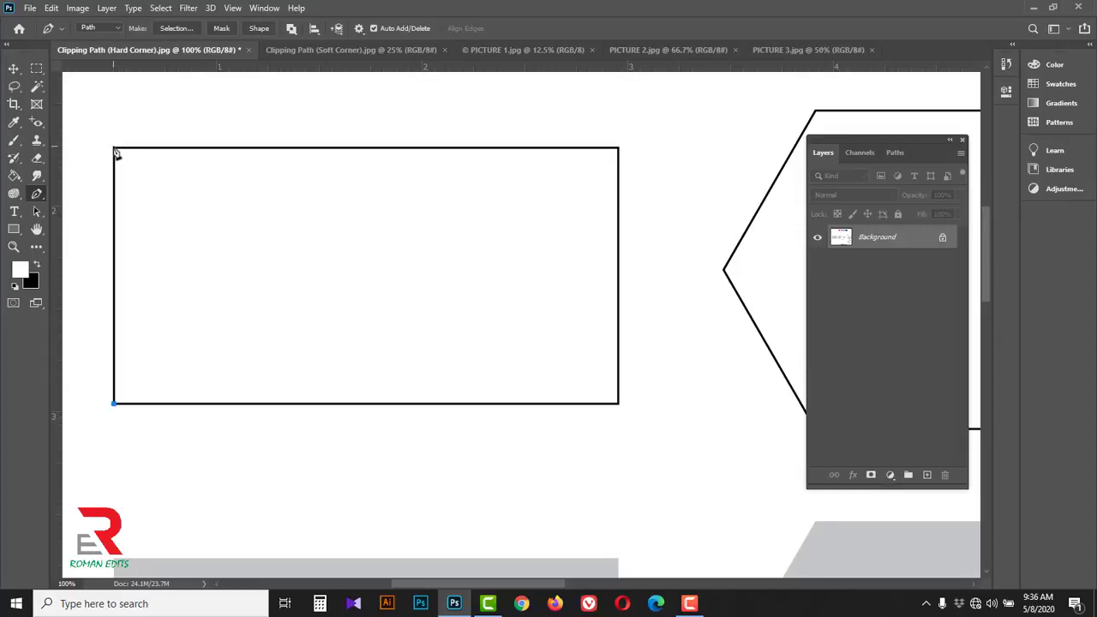
# Step: Complete a closed Pen path through the rectangle's remaining corners, returning to the lower-left corner
pyautogui.click(114, 149)
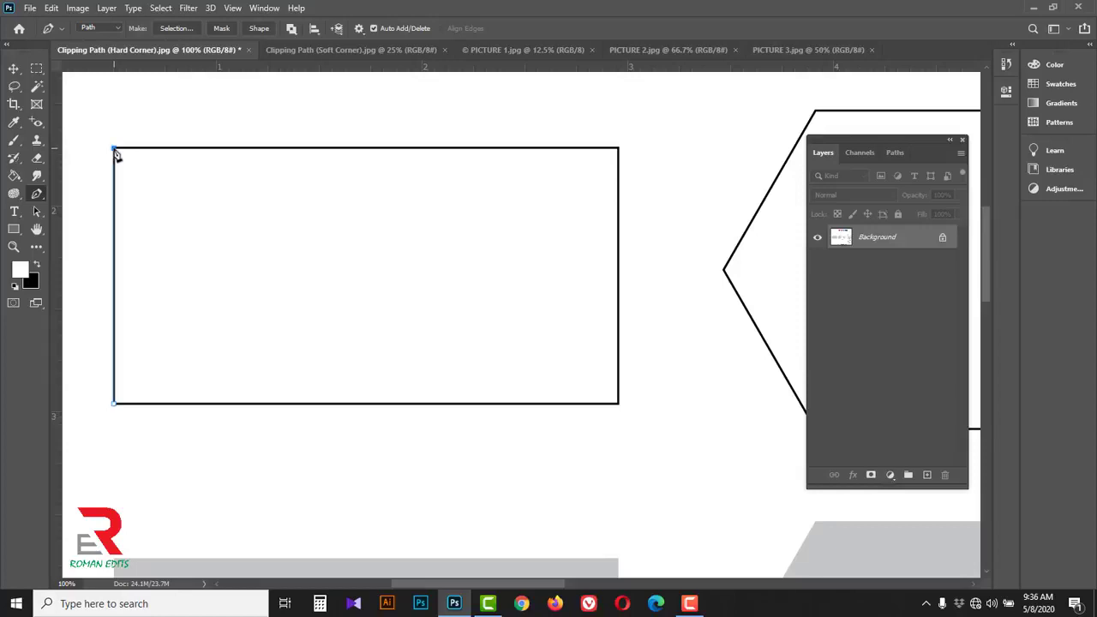
pyautogui.click(618, 148)
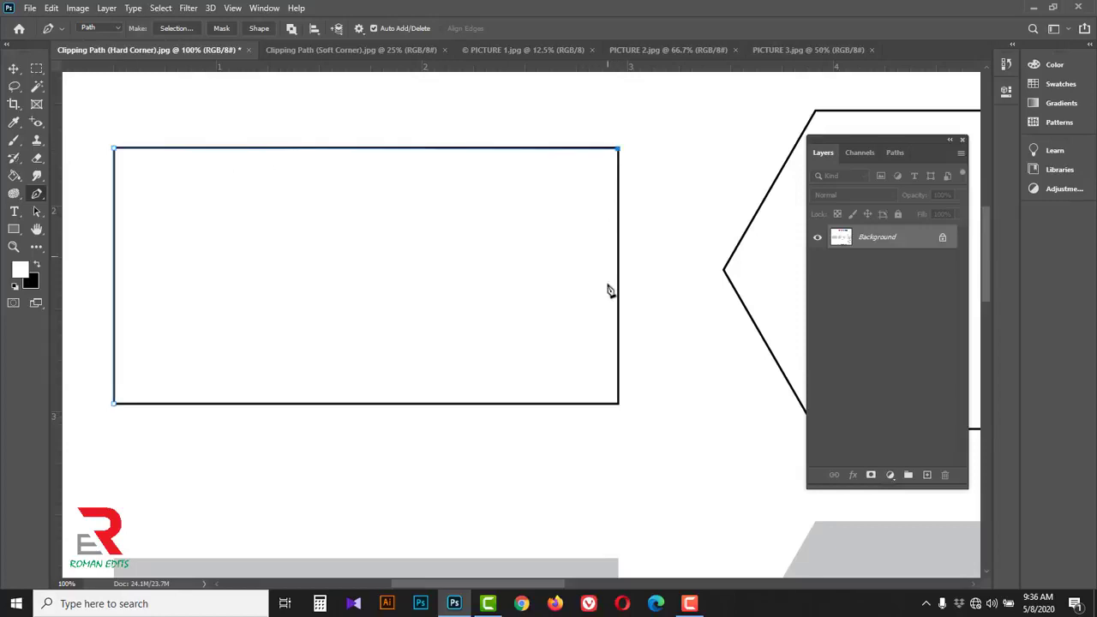
pyautogui.click(618, 404)
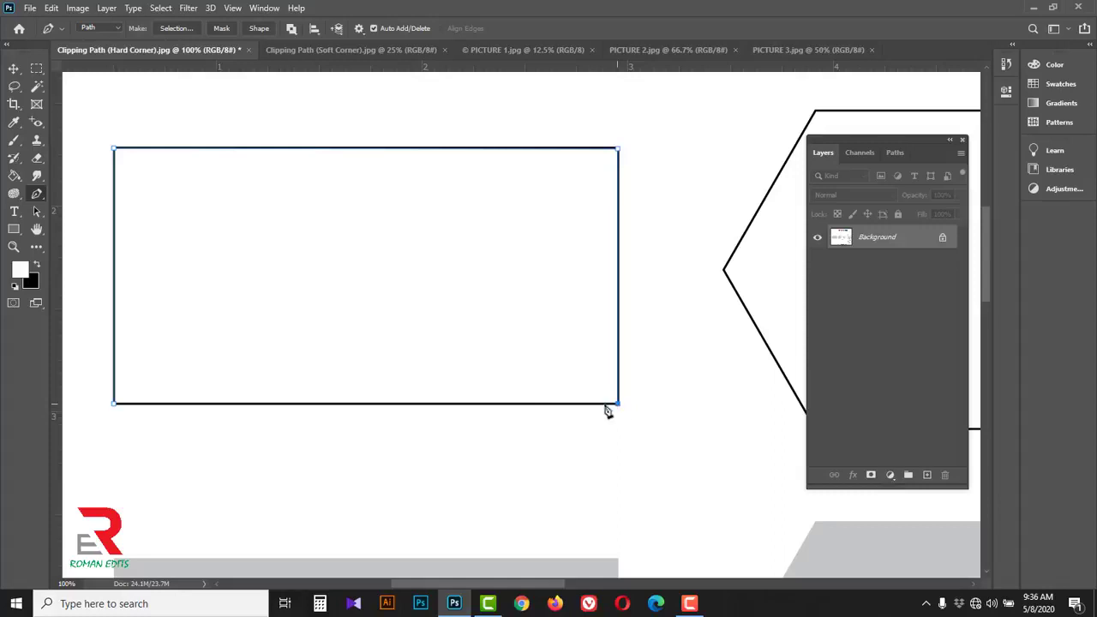
pyautogui.click(115, 404)
pyautogui.click(114, 404)
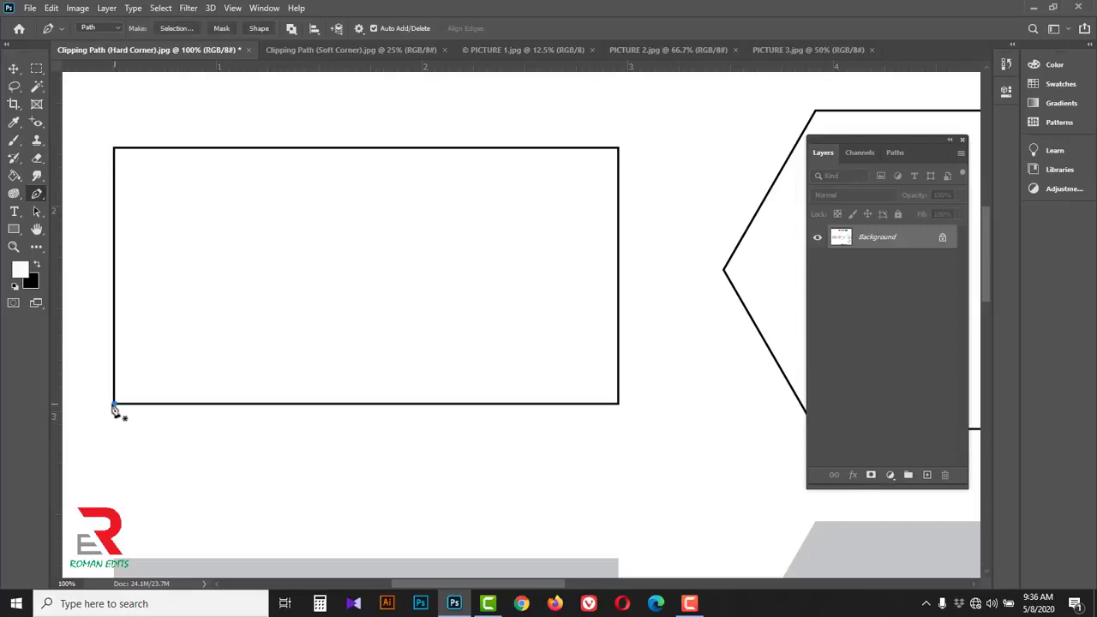
pyautogui.click(126, 156)
pyautogui.hotkey('ctrl', 'z')
pyautogui.click(106, 149)
pyautogui.hotkey('ctrl', 'z')
pyautogui.click(115, 149)
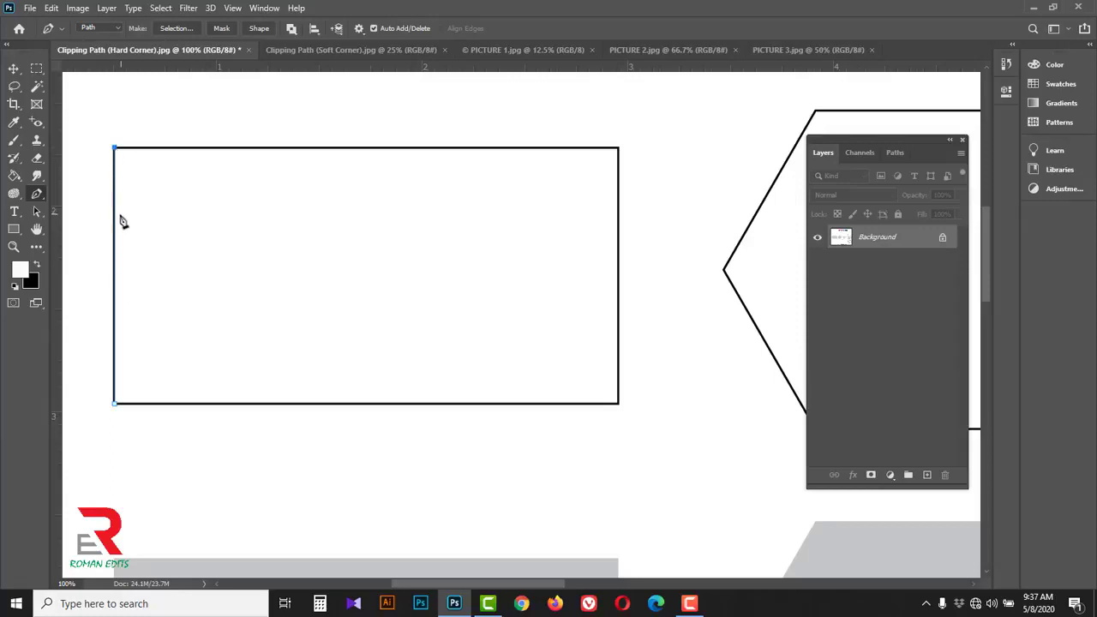
pyautogui.hotkey('ctrl', 'z')
pyautogui.hotkey('ctrl', 'shift', 'z')
pyautogui.hotkey('ctrl', 'z')
pyautogui.hotkey('ctrl', 'z')
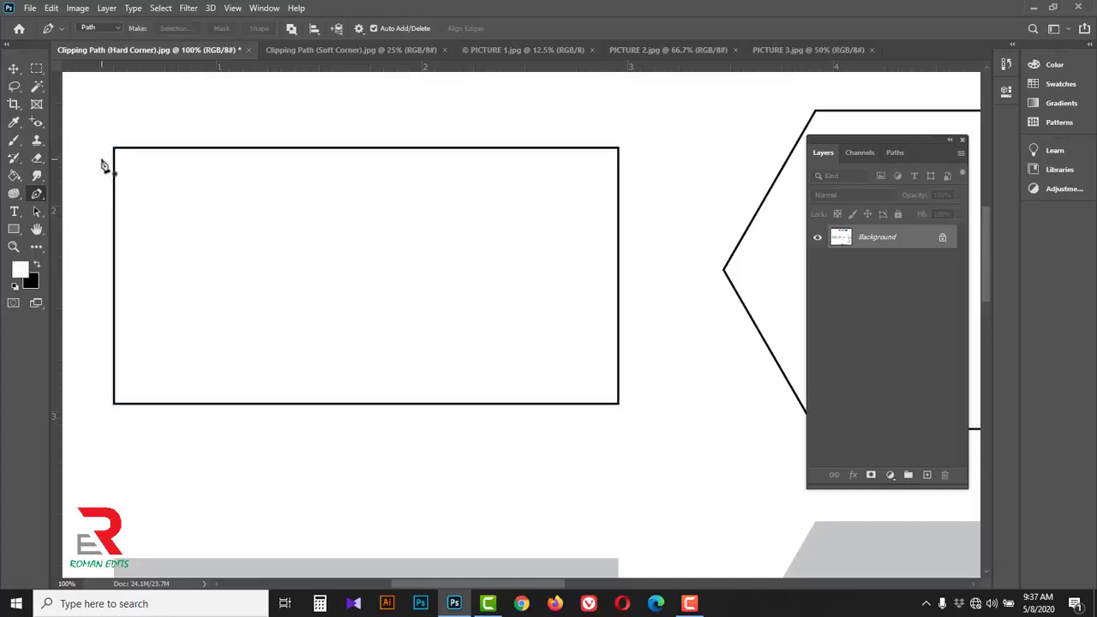
# Step: Trace the rectangle with the Pen tool, placing an anchor point at each of its four corners and closing the path
pyautogui.click(114, 404)
pyautogui.click(115, 147)
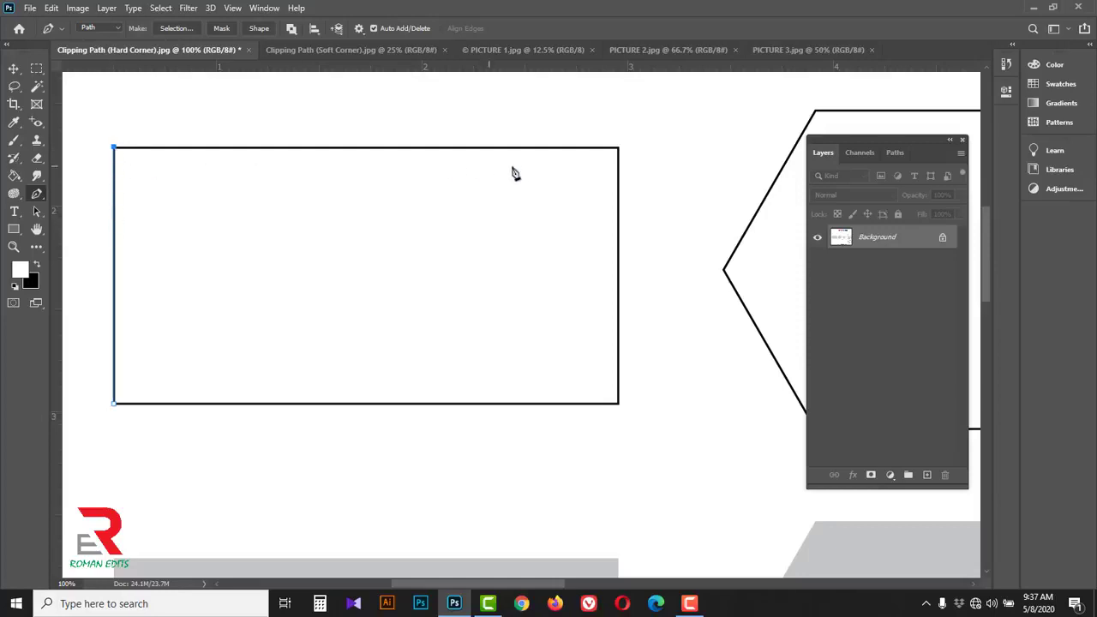
pyautogui.click(619, 148)
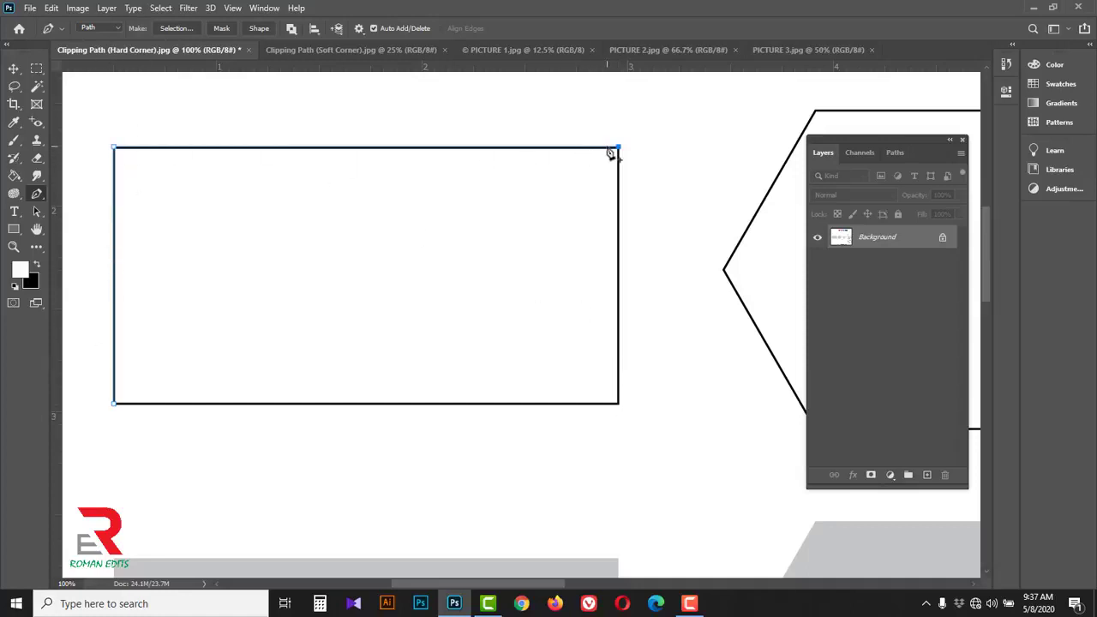
pyautogui.click(618, 403)
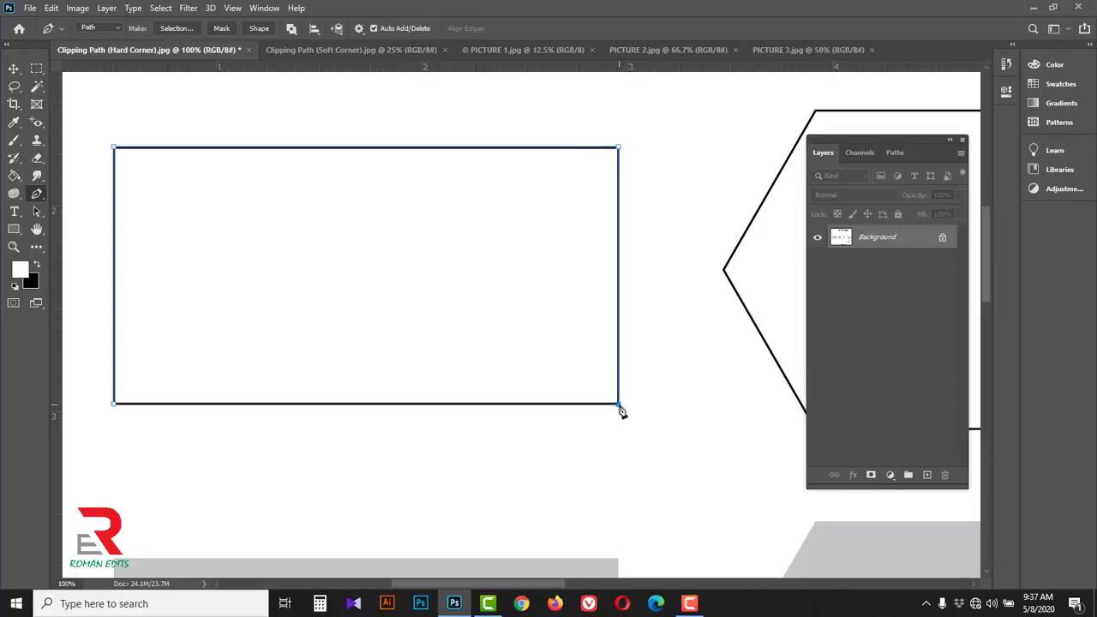
pyautogui.click(114, 404)
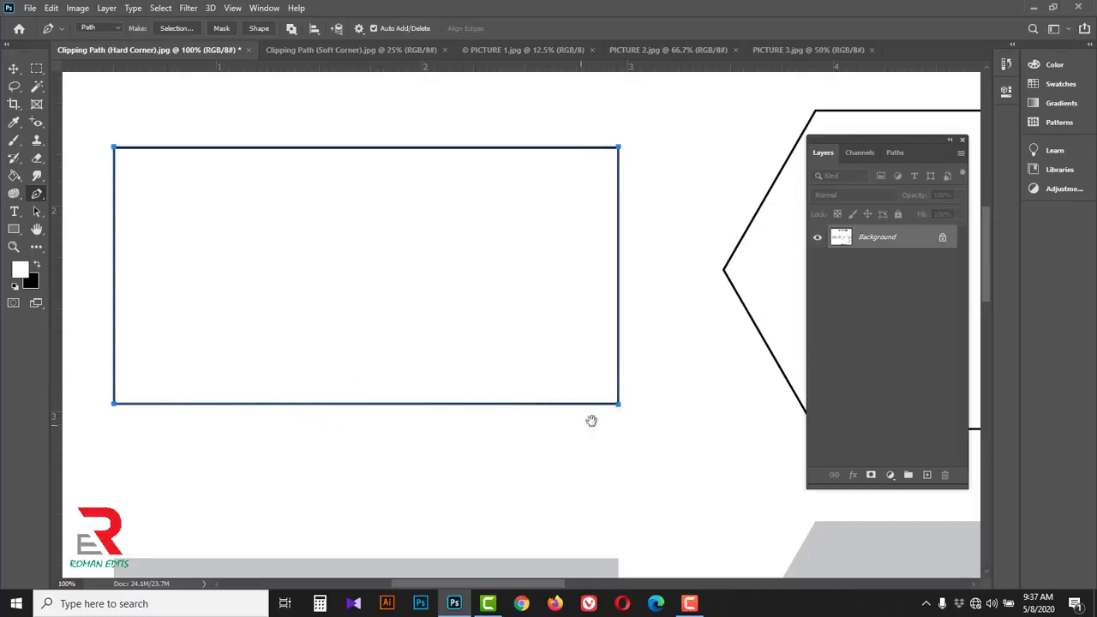
# Step: Start a new Pen path at the hexagon's leftmost corner
pyautogui.moveTo(701, 388); pyautogui.dragTo(463, 399)
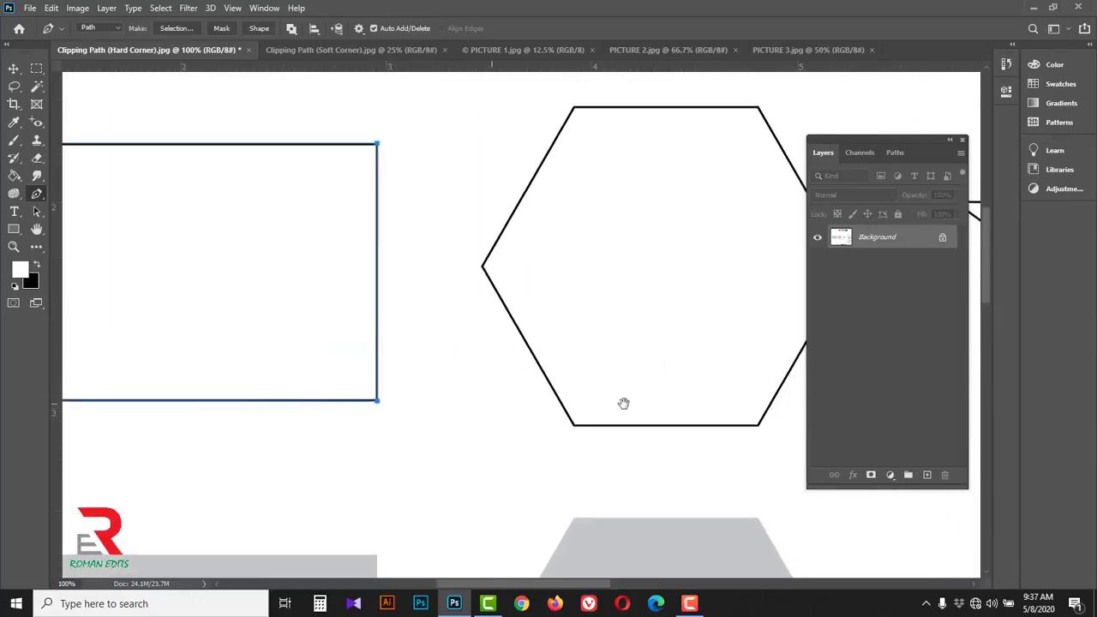
pyautogui.moveTo(665, 411); pyautogui.dragTo(395, 419)
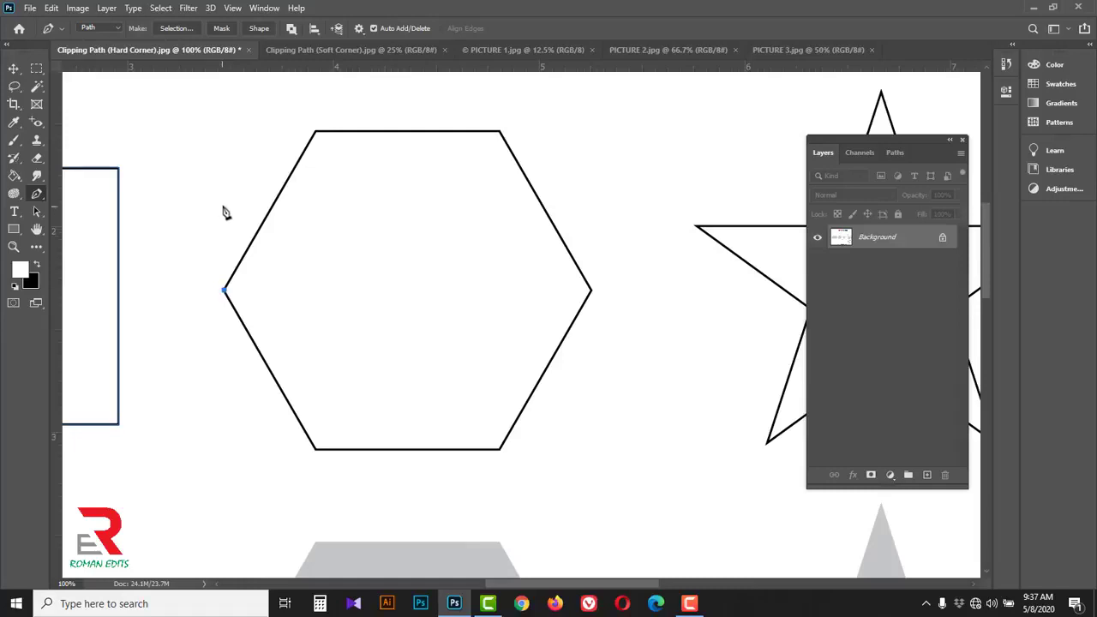
pyautogui.click(224, 128)
pyautogui.click(432, 128)
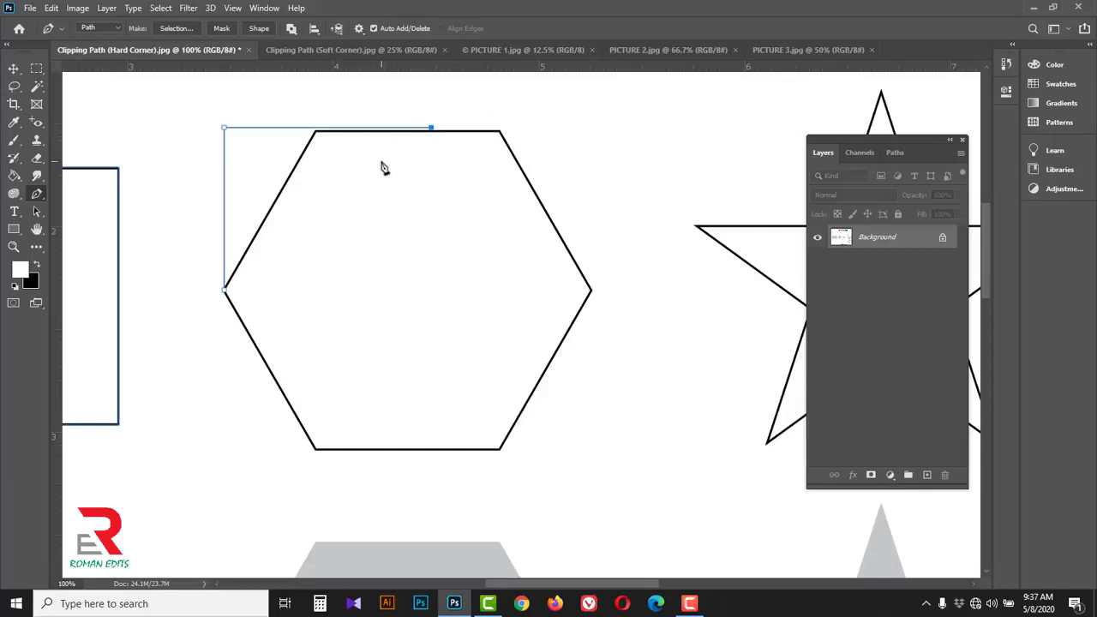
pyautogui.hotkey('ctrl', 'z')
pyautogui.hotkey('ctrl', 'z')
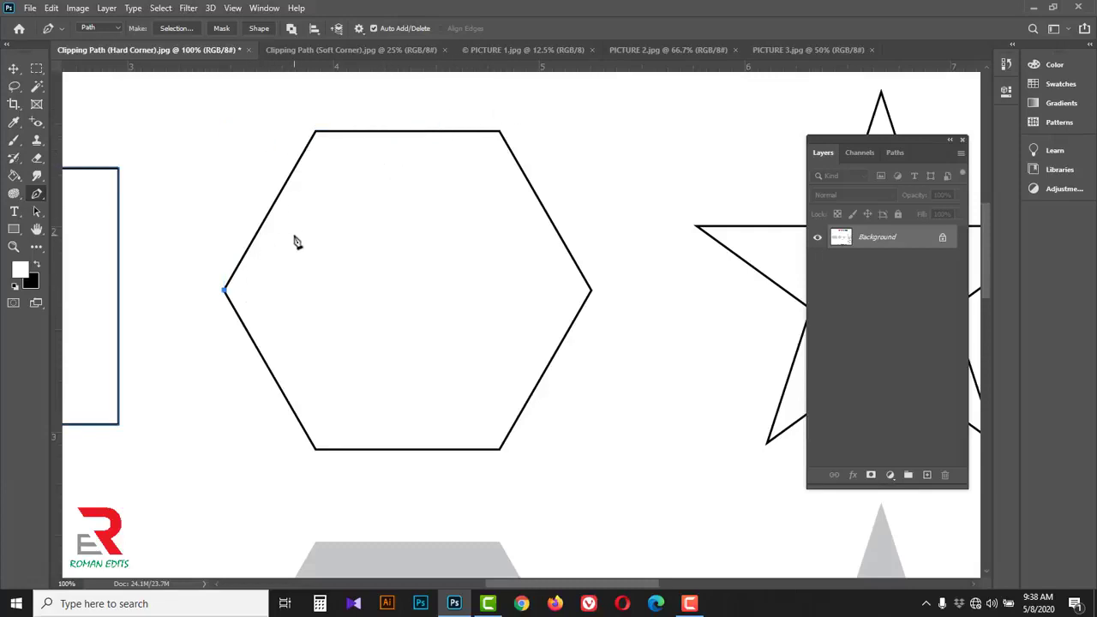
# Step: Trace the hexagon's remaining corners clockwise with straight segments and close the path at its leftmost corner
pyautogui.click(316, 133)
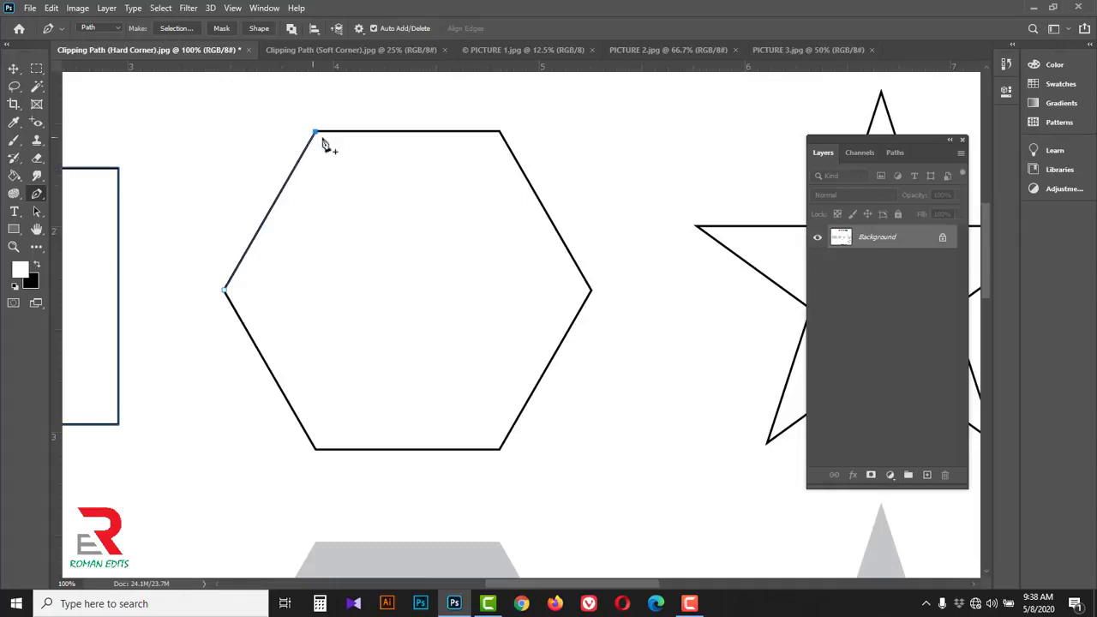
pyautogui.click(501, 133)
pyautogui.click(499, 314)
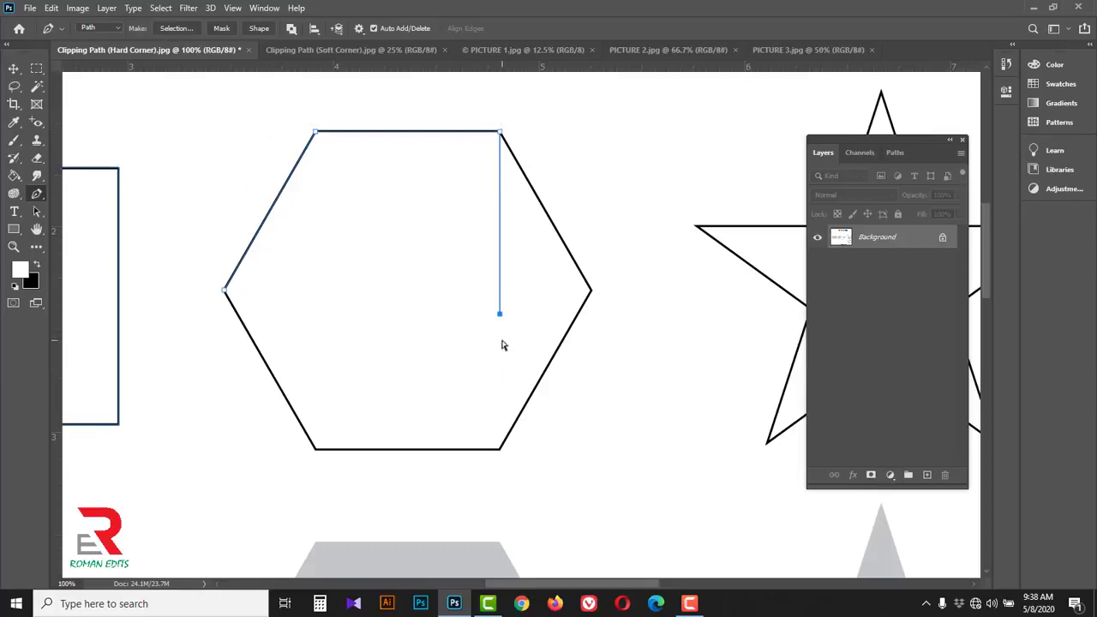
pyautogui.hotkey('ctrl', 'z')
pyautogui.click(592, 292)
pyautogui.click(500, 449)
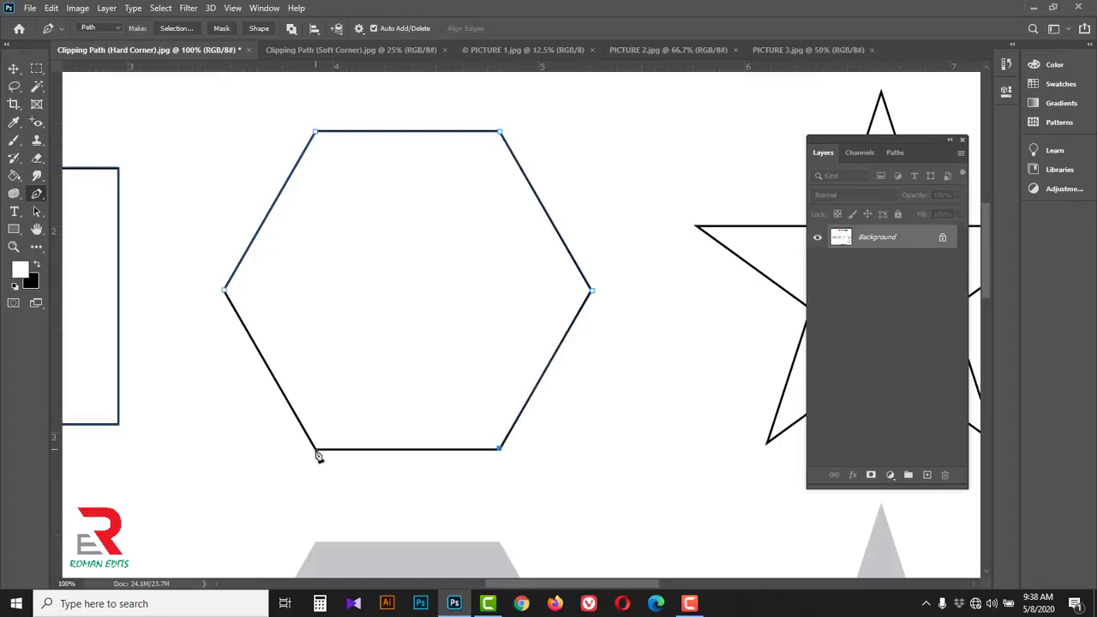
pyautogui.click(315, 449)
pyautogui.click(226, 292)
# Step: Start a Pen path at the star's left inner corner and trace it over the left tip up to the top tip
pyautogui.moveTo(728, 311); pyautogui.dragTo(375, 330)
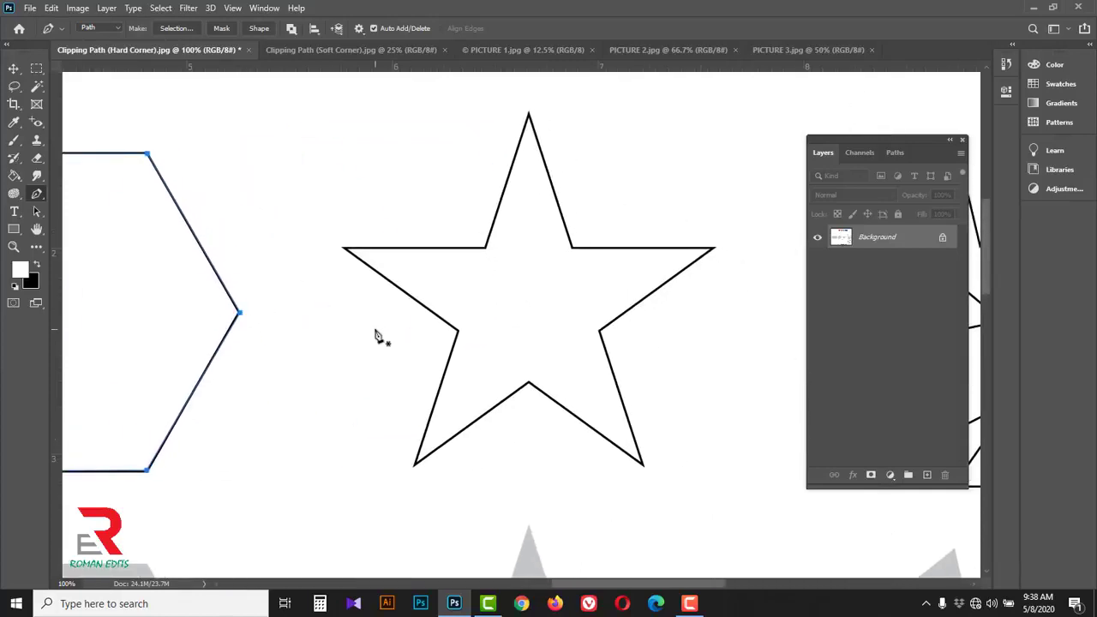
pyautogui.click(458, 332)
pyautogui.click(343, 249)
pyautogui.click(461, 262)
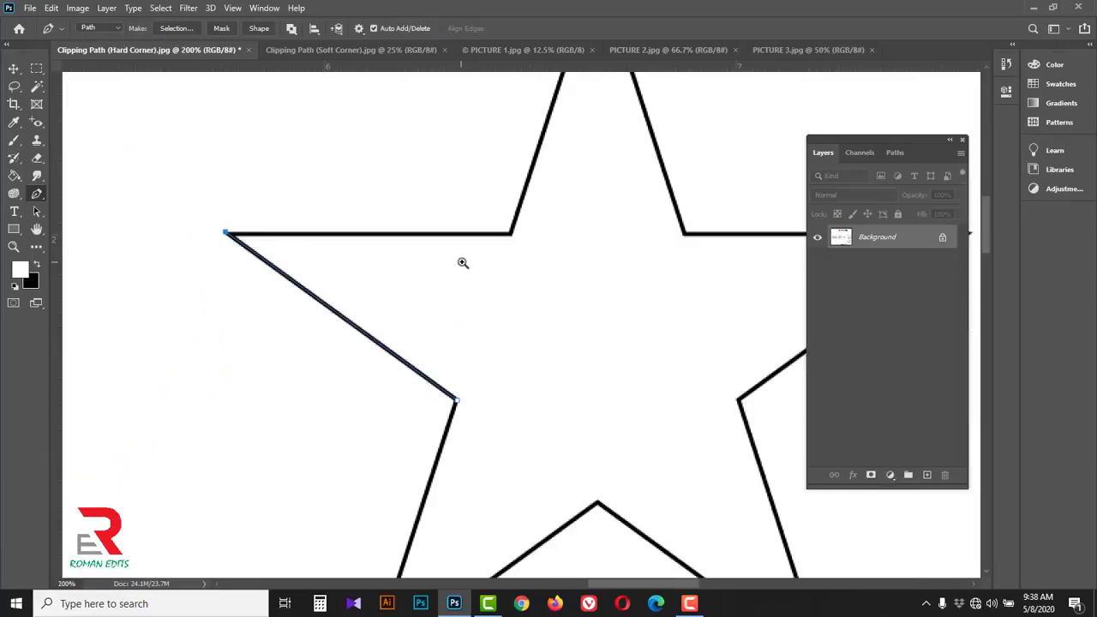
pyautogui.click(512, 233)
pyautogui.scroll(3, 456, 193)
pyautogui.hscroll(3, 456, 193)
pyautogui.click(479, 108)
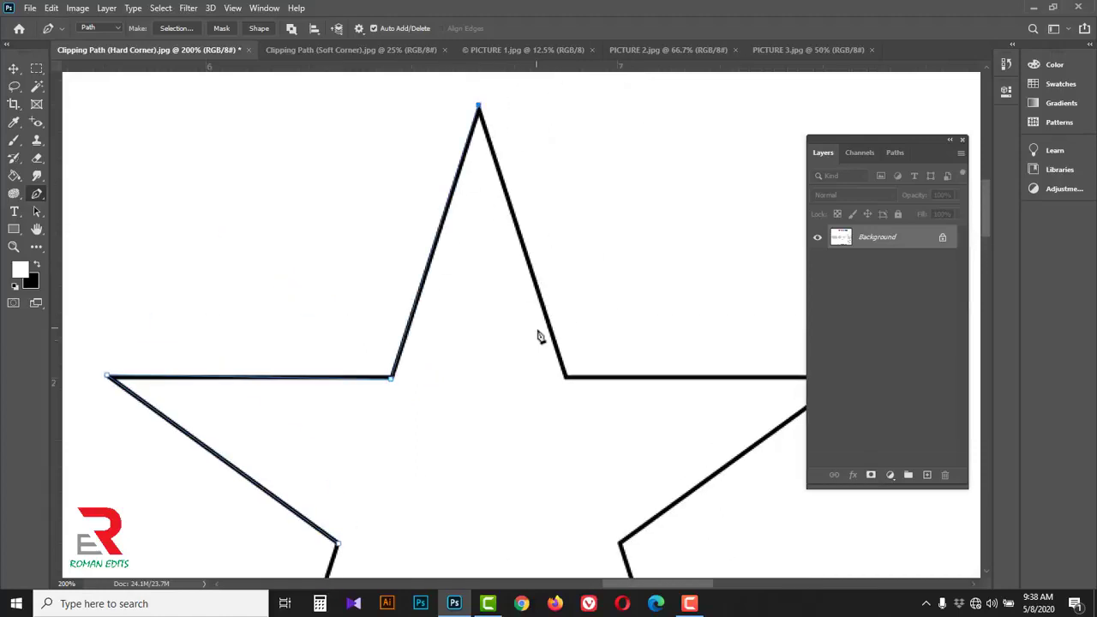
# Step: Continue the star path from the top tip through the right tip to the right inner corner
pyautogui.click(565, 377)
pyautogui.scroll(-1, 417, 321)
pyautogui.hscroll(4, 417, 320)
pyautogui.click(580, 320)
pyautogui.scroll(-2, 605, 270)
pyautogui.hscroll(-3, 605, 269)
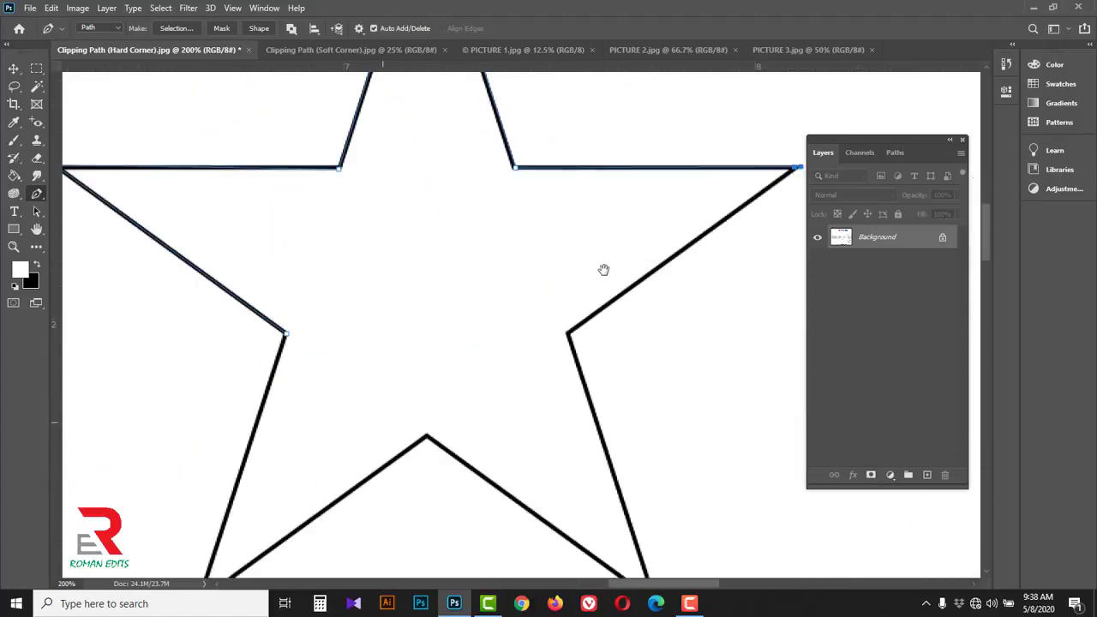
pyautogui.click(565, 335)
# Step: Trace the star's two lower tips and the inner corner between them, closing the path at the left inner corner
pyautogui.scroll(-2, 575, 403)
pyautogui.hscroll(1, 575, 403)
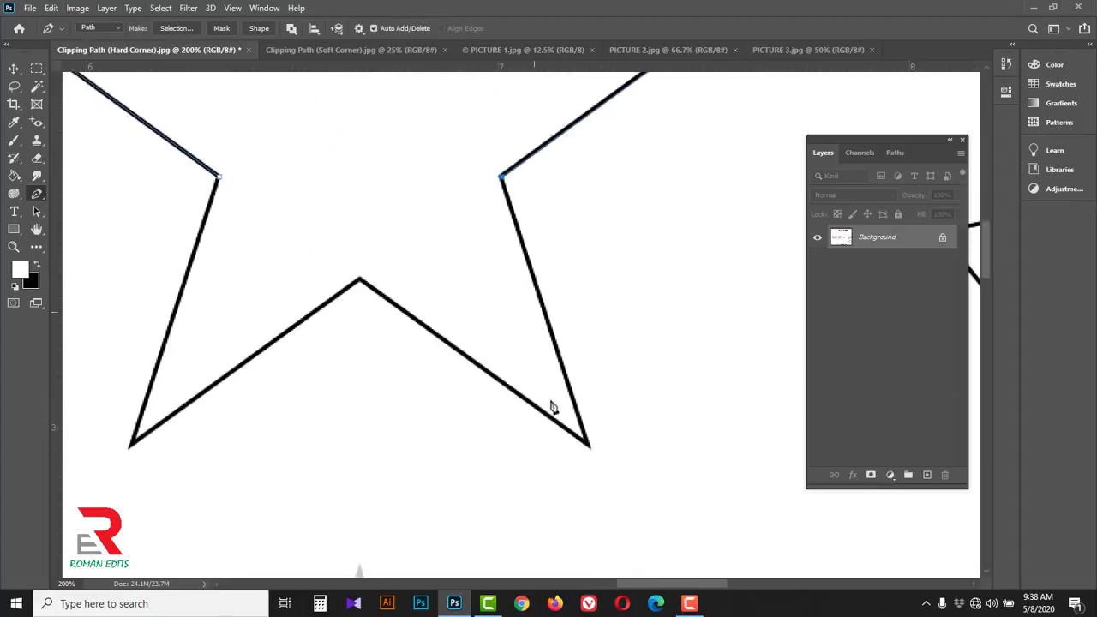
pyautogui.click(589, 446)
pyautogui.moveTo(387, 343); pyautogui.dragTo(500, 381)
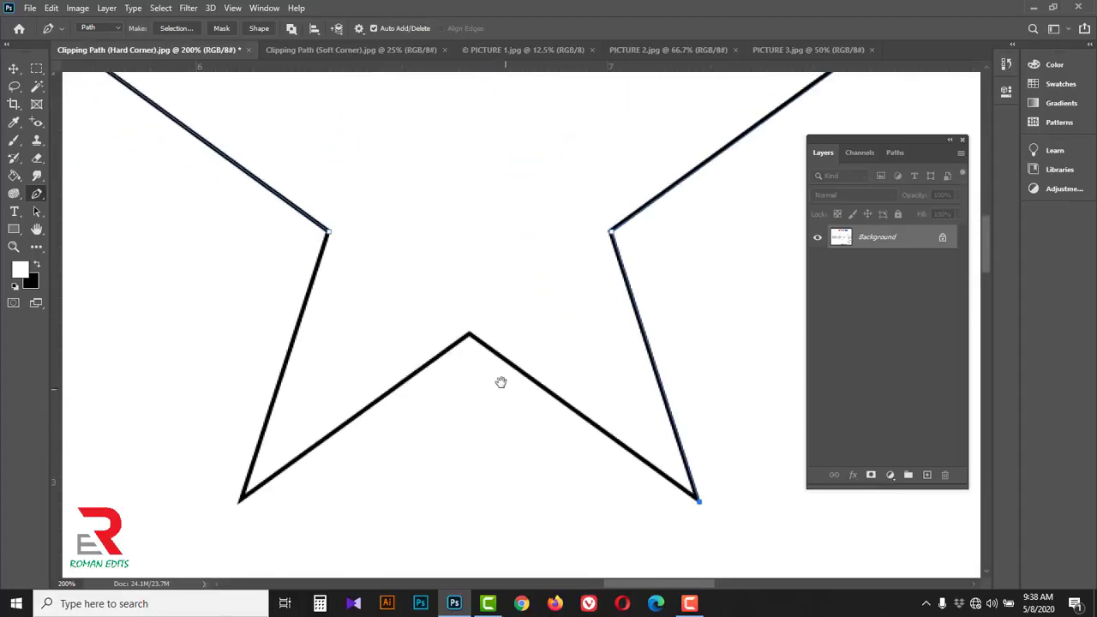
pyautogui.click(470, 336)
pyautogui.moveTo(352, 425); pyautogui.dragTo(500, 391)
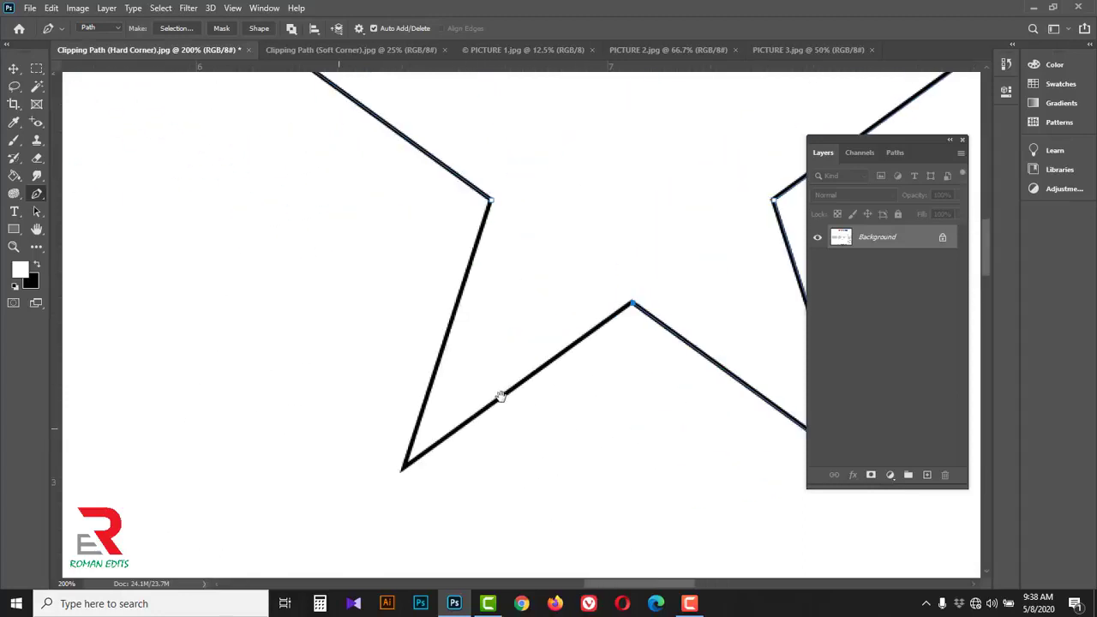
pyautogui.click(404, 470)
pyautogui.click(491, 202)
# Step: Start a Pen path at the irregular shape's left inner corner and trace its upper-left arm to the notch beyond
pyautogui.moveTo(664, 264); pyautogui.dragTo(103, 313)
pyautogui.moveTo(618, 330); pyautogui.dragTo(111, 304)
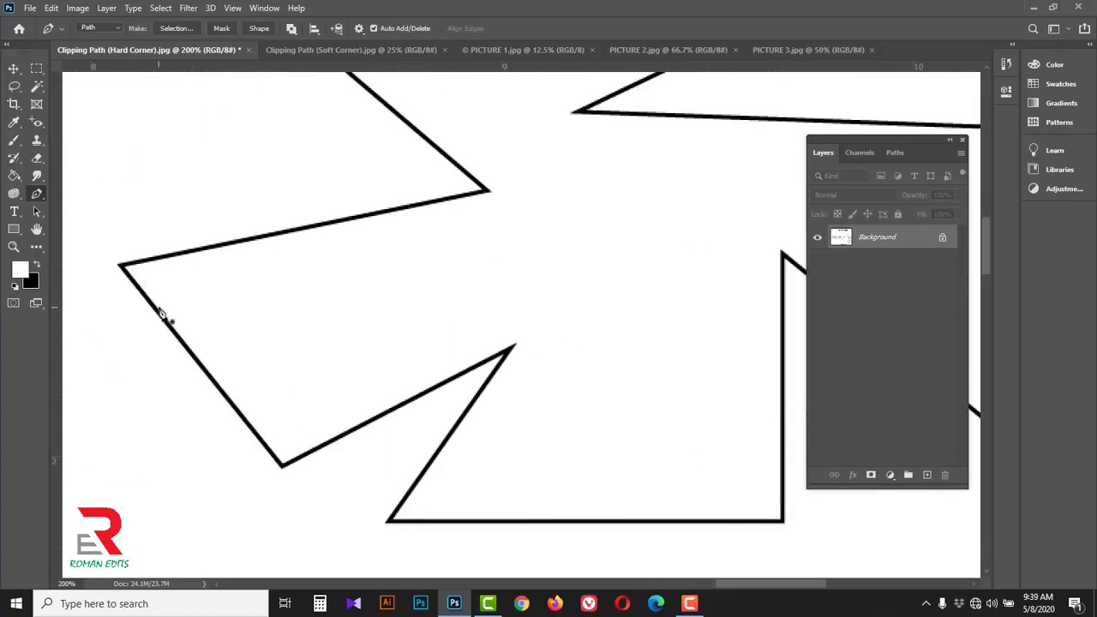
pyautogui.moveTo(323, 271); pyautogui.dragTo(411, 330)
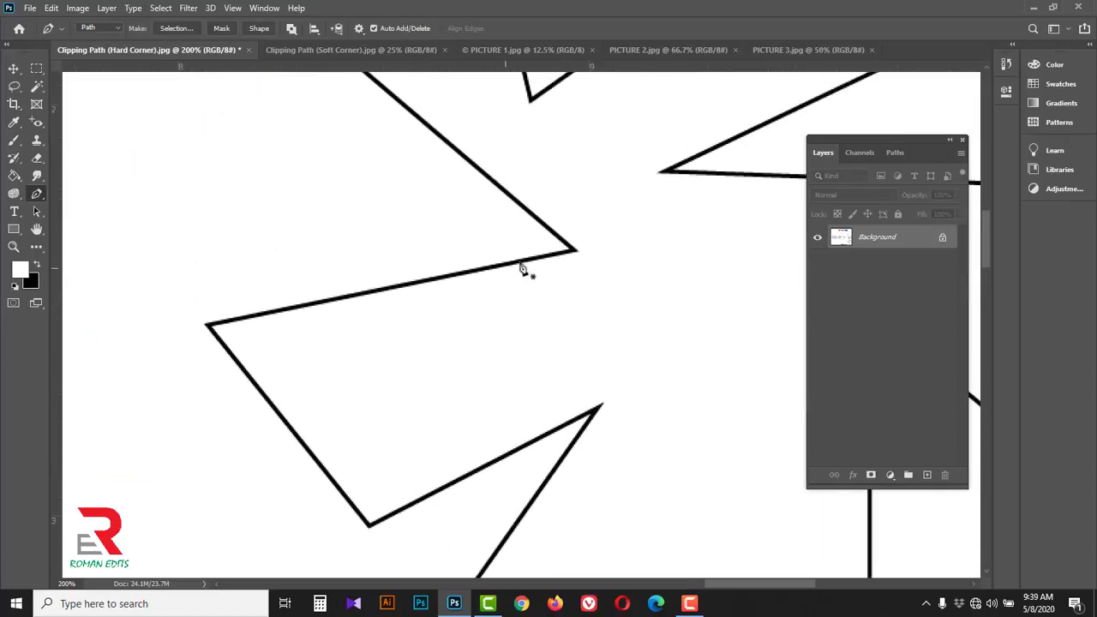
pyautogui.click(576, 251)
pyautogui.moveTo(470, 168); pyautogui.dragTo(534, 360)
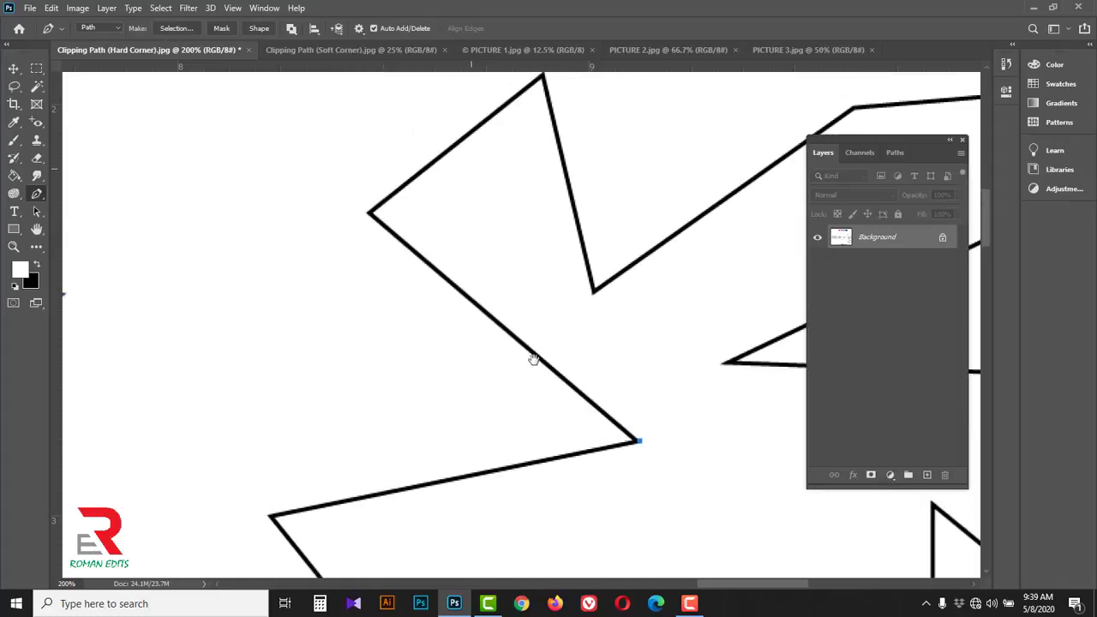
pyautogui.click(370, 214)
pyautogui.moveTo(421, 177); pyautogui.dragTo(208, 321)
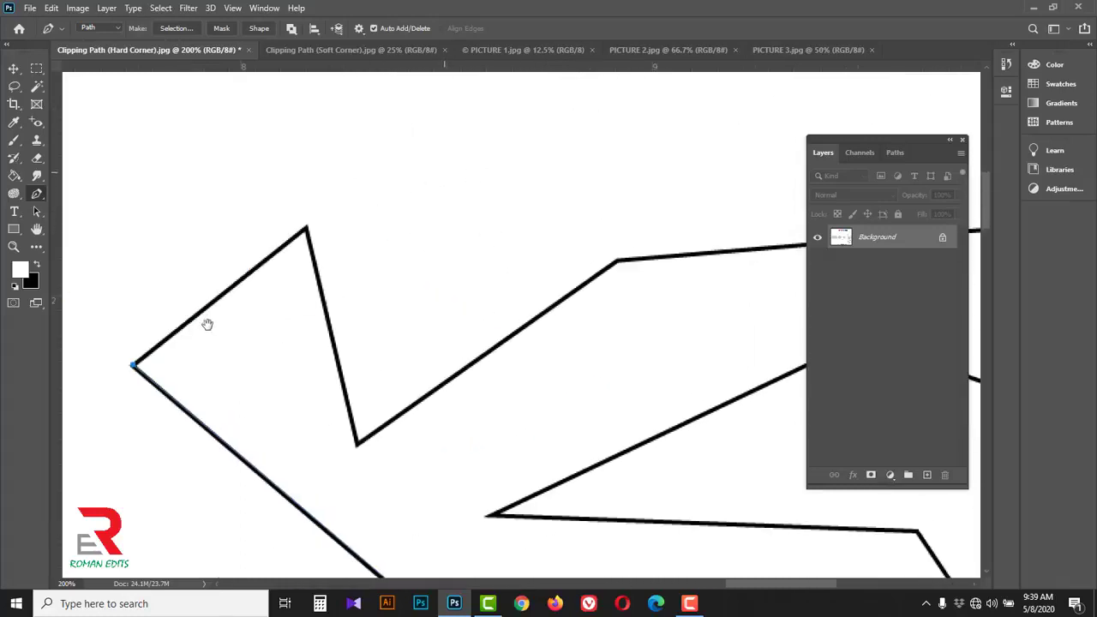
pyautogui.click(308, 231)
pyautogui.click(356, 442)
# Step: Continue the path along the irregular shape's top edge and around its upper-right arm to the inner bend
pyautogui.moveTo(601, 275); pyautogui.dragTo(380, 360)
pyautogui.click(399, 347)
pyautogui.moveTo(690, 338); pyautogui.dragTo(363, 321)
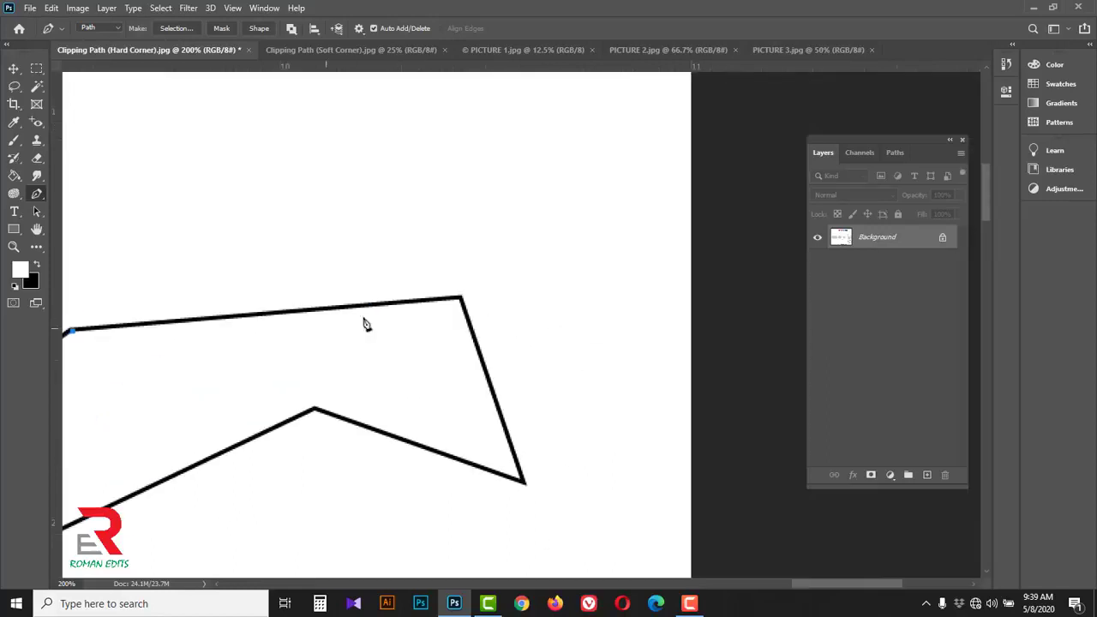
pyautogui.click(460, 298)
pyautogui.moveTo(524, 472); pyautogui.dragTo(580, 303)
pyautogui.click(581, 313)
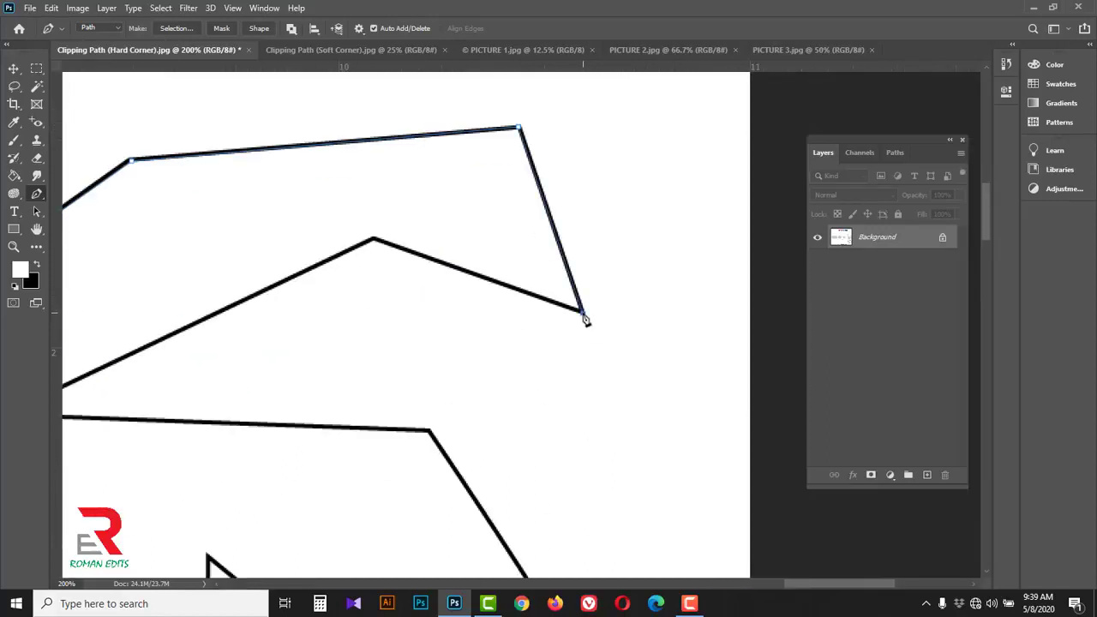
pyautogui.click(373, 241)
# Step: Continue the path through the deep notch on the irregular shape's right side to the corner above the lower-right arm
pyautogui.moveTo(350, 314); pyautogui.dragTo(622, 231)
pyautogui.click(275, 337)
pyautogui.moveTo(602, 373); pyautogui.dragTo(334, 335)
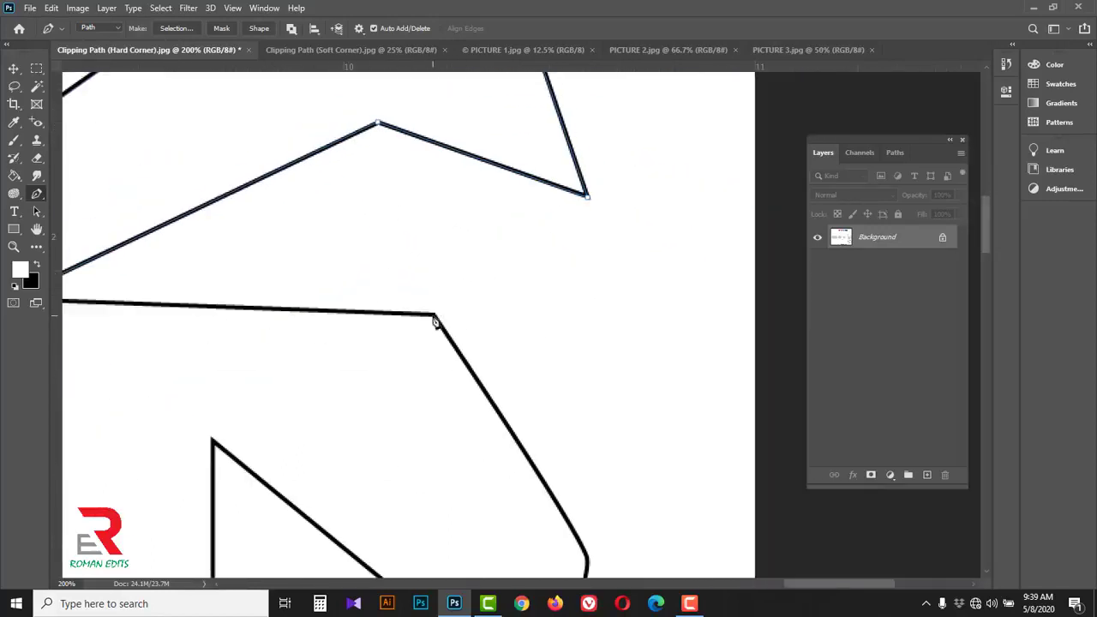
pyautogui.click(434, 315)
# Step: Trace the lower-right arm's rounded corner with a curved segment and continue the path to the arm's bottom tip
pyautogui.moveTo(556, 451); pyautogui.dragTo(482, 281)
pyautogui.click(497, 354)
pyautogui.moveTo(511, 418); pyautogui.dragTo(502, 456)
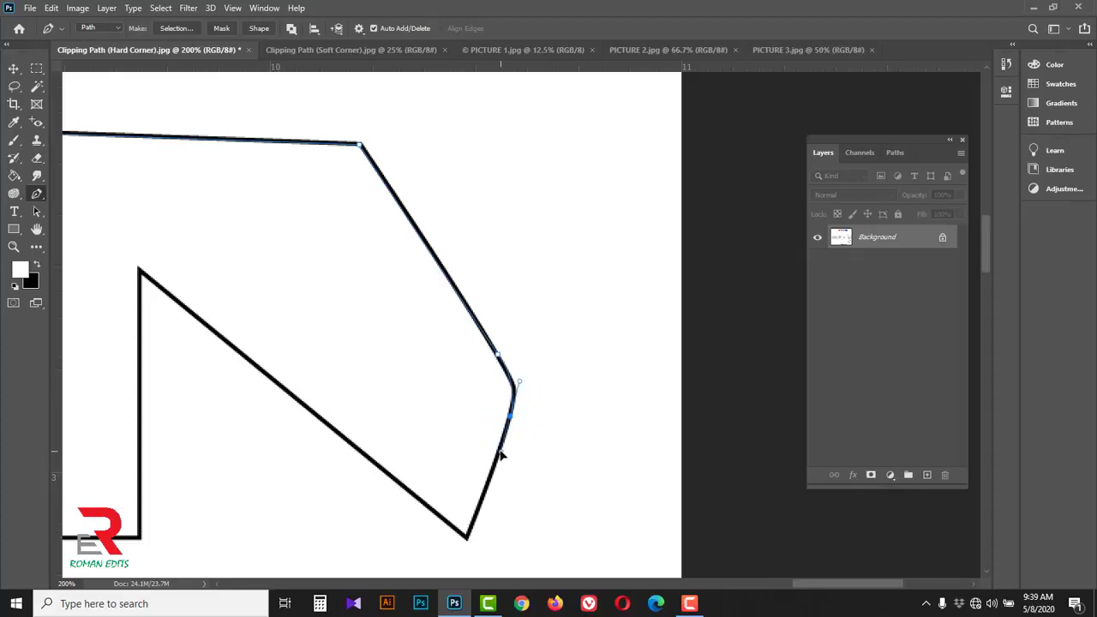
pyautogui.click(468, 540)
# Step: Continue the path through the lower-right inner corner and along the irregular shape's bottom edge to its left end
pyautogui.moveTo(270, 454); pyautogui.dragTo(523, 448)
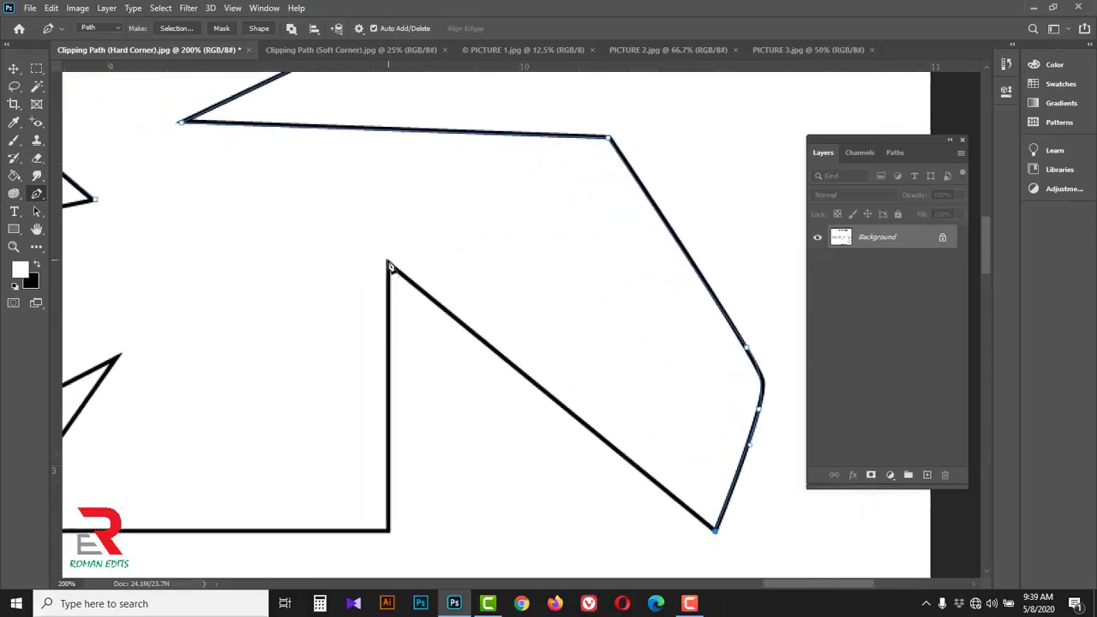
pyautogui.click(388, 263)
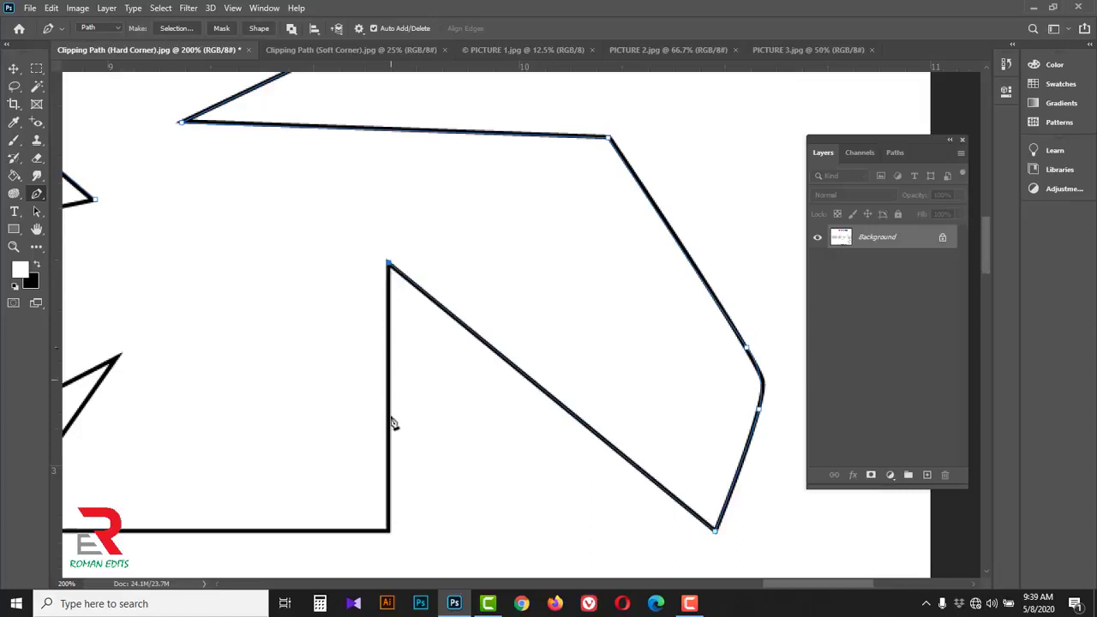
pyautogui.click(389, 533)
pyautogui.moveTo(206, 523); pyautogui.dragTo(456, 486)
pyautogui.click(246, 495)
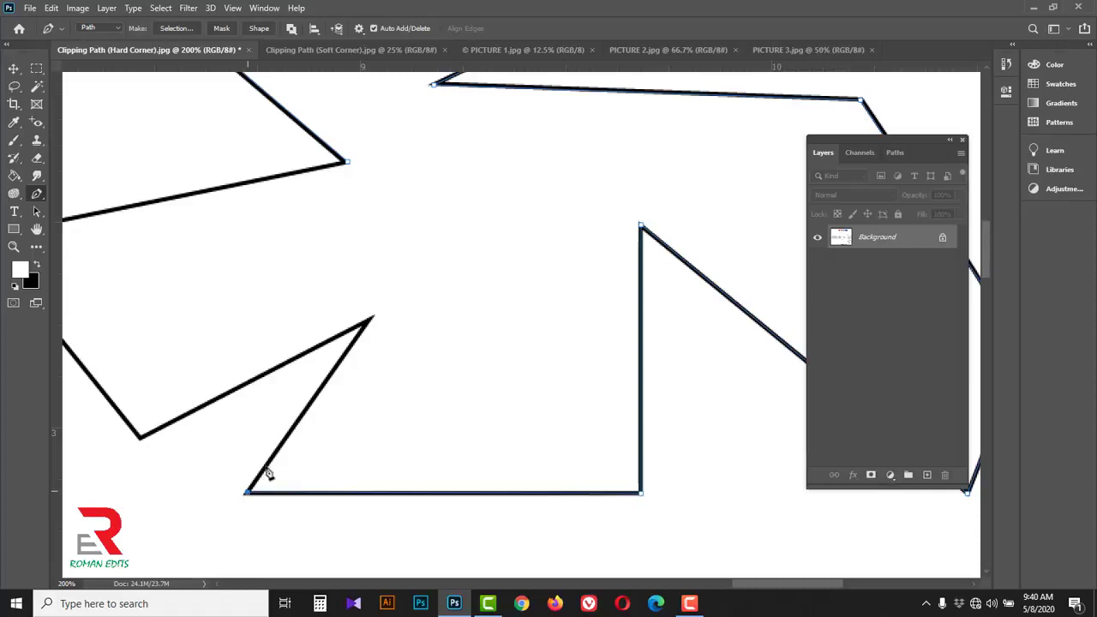
# Step: Continue the path around the irregular shape's lower-left arm and close it at the starting inner corner
pyautogui.click(371, 324)
pyautogui.hscroll(-5, 338, 375)
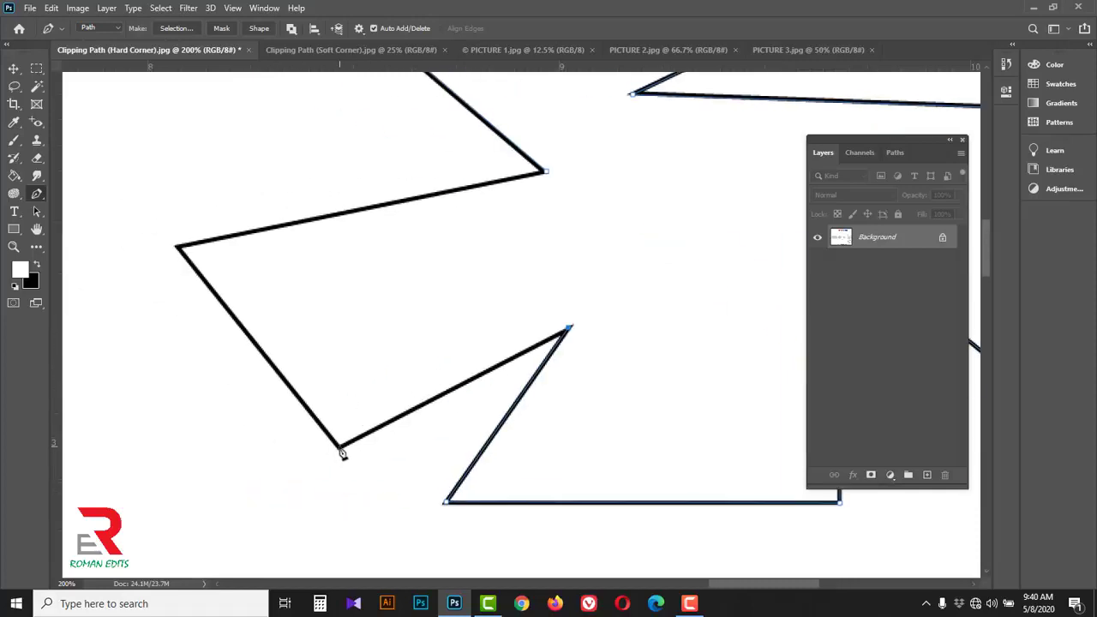
pyautogui.click(341, 448)
pyautogui.click(179, 249)
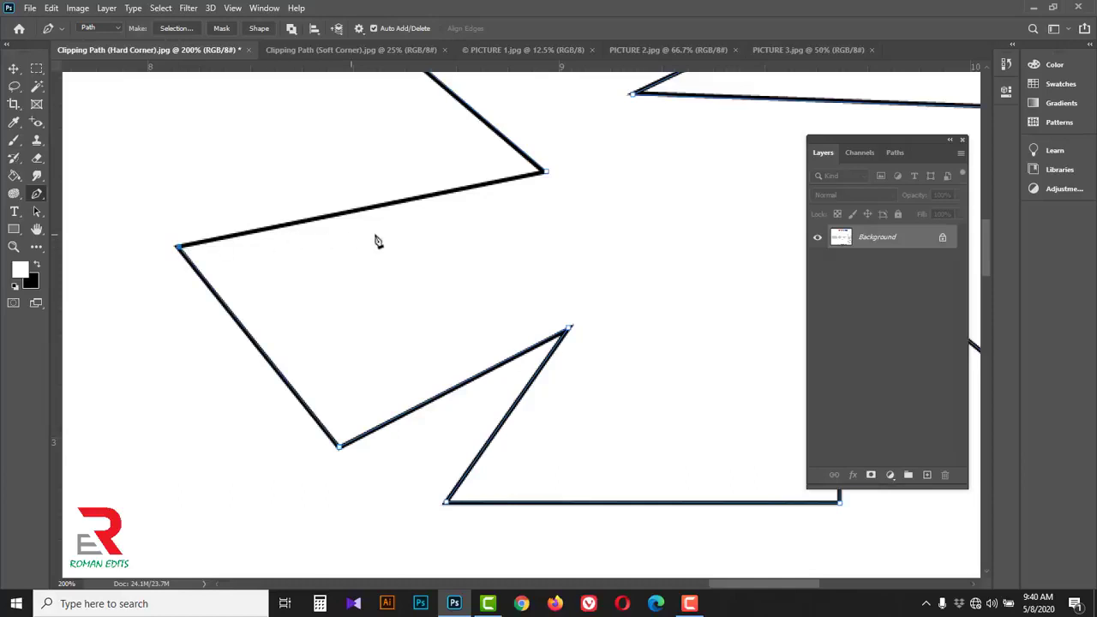
pyautogui.scroll(4, 345, 380)
pyautogui.hscroll(2, 345, 380)
pyautogui.click(449, 330)
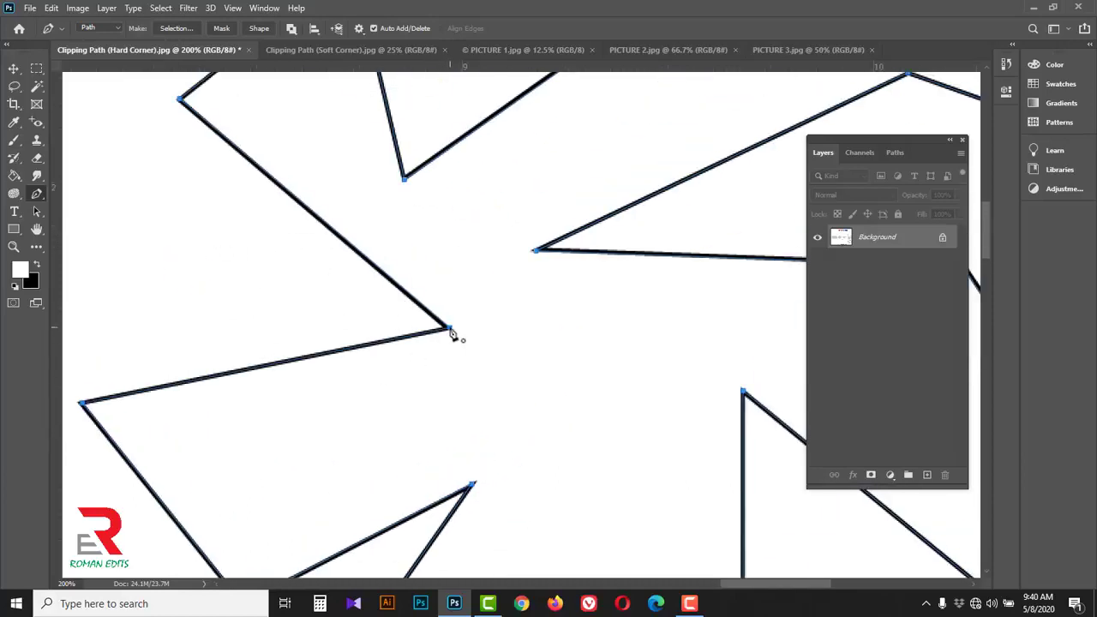
# Step: Start a path at the filled grey hexagon's left corner and trace its upper-left and top edges
pyautogui.keyDown('alt'); pyautogui.click(477, 353); pyautogui.keyUp('alt')
pyautogui.keyDown('alt'); pyautogui.click(479, 353); pyautogui.keyUp('alt')
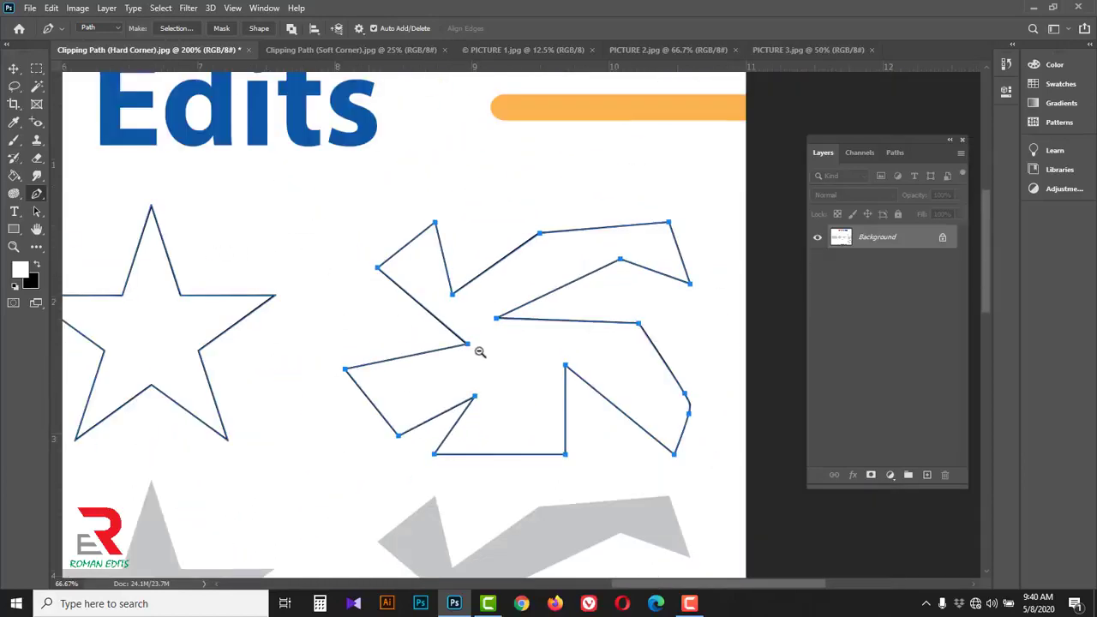
pyautogui.keyDown('alt'); pyautogui.click(480, 353); pyautogui.keyUp('alt')
pyautogui.keyDown('alt'); pyautogui.click(485, 351); pyautogui.keyUp('alt')
pyautogui.keyDown('alt'); pyautogui.click(487, 350); pyautogui.keyUp('alt')
pyautogui.keyDown('alt'); pyautogui.click(439, 400); pyautogui.keyUp('alt')
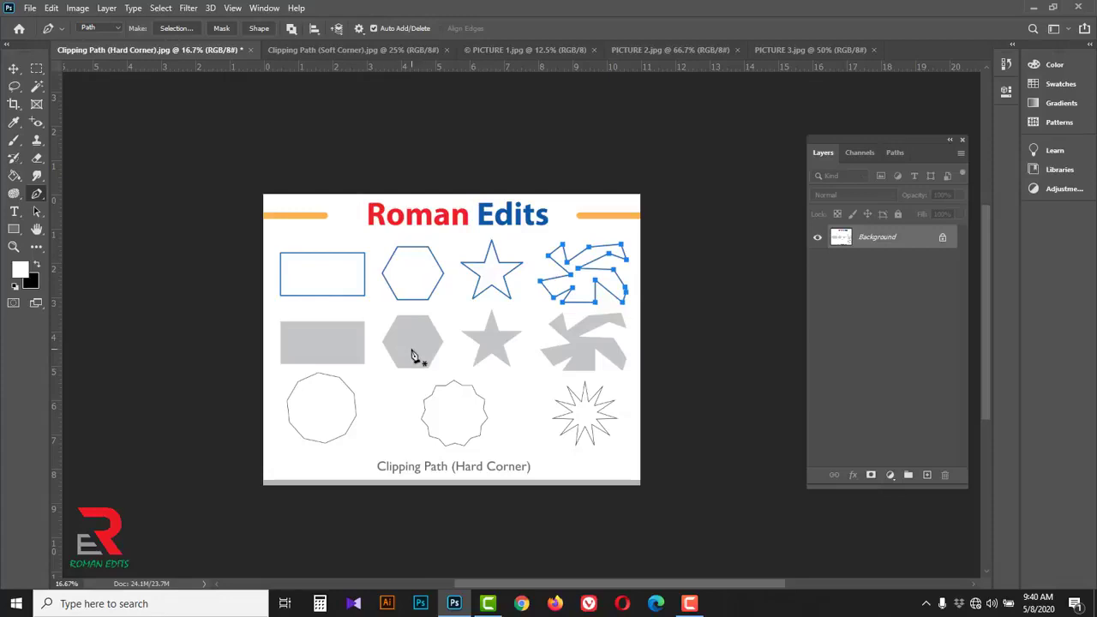
pyautogui.moveTo(408, 344); pyautogui.dragTo(490, 336)
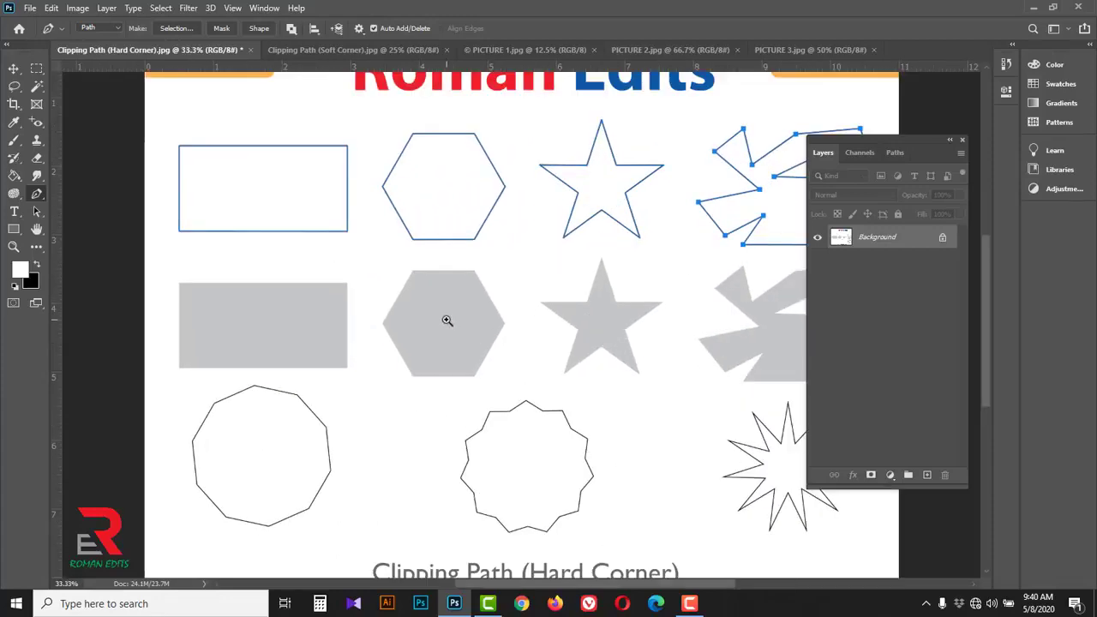
pyautogui.click(447, 320)
pyautogui.click(446, 320)
pyautogui.click(447, 320)
pyautogui.click(309, 307)
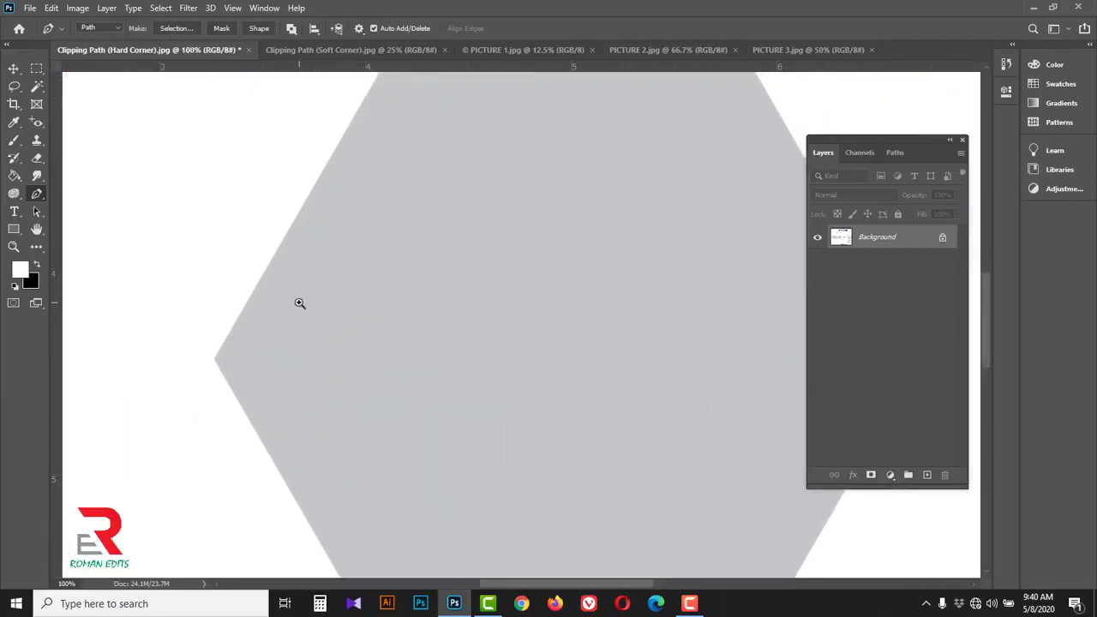
pyautogui.scroll(3, 257, 369)
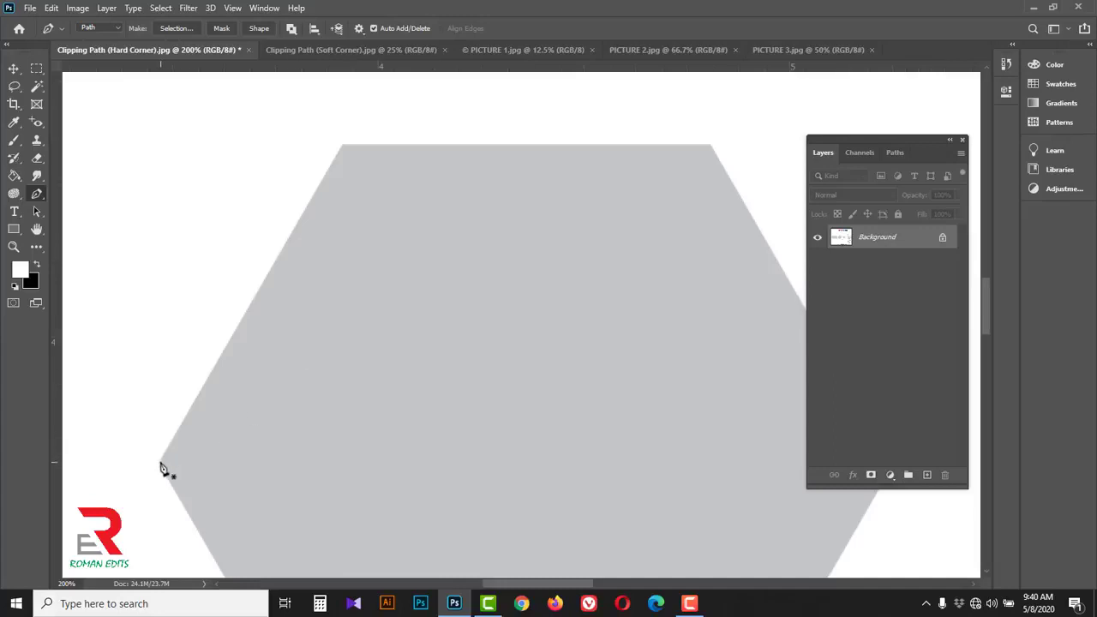
pyautogui.click(161, 463)
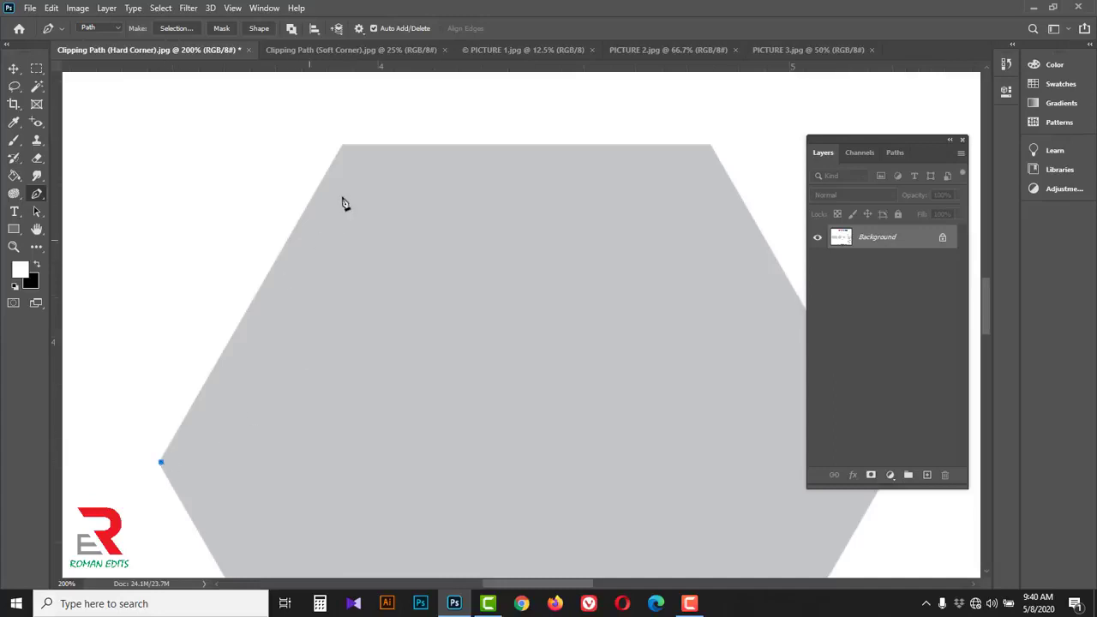
pyautogui.click(343, 147)
pyautogui.moveTo(671, 233); pyautogui.dragTo(501, 240)
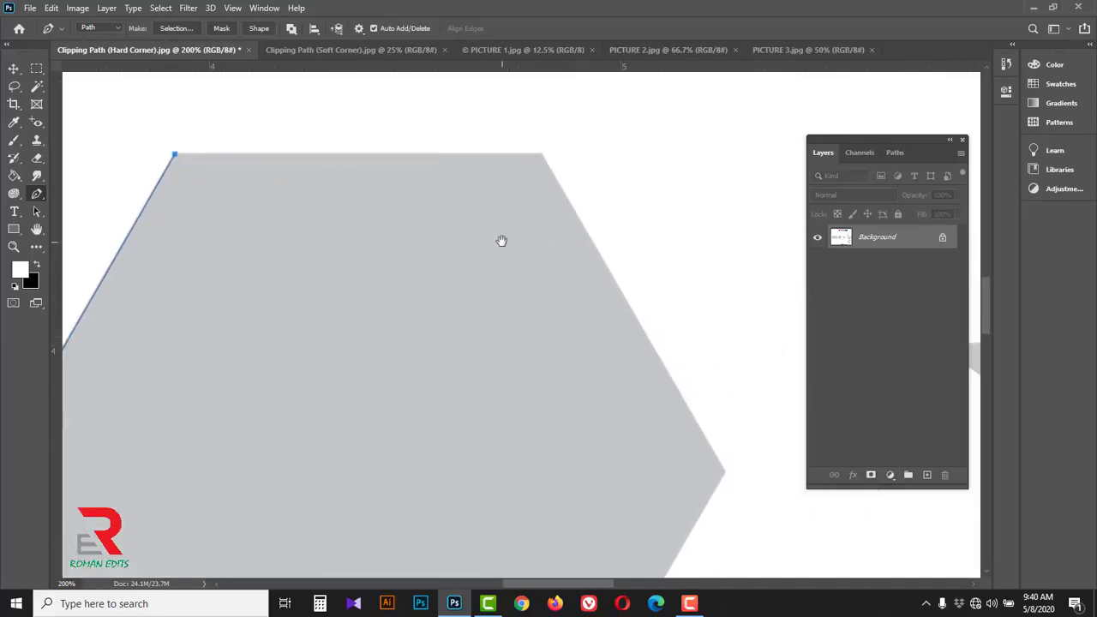
pyautogui.click(540, 155)
# Step: Continue the path around the grey hexagon's right corner and bottom edge, closing it at the left corner
pyautogui.moveTo(694, 462); pyautogui.dragTo(617, 292)
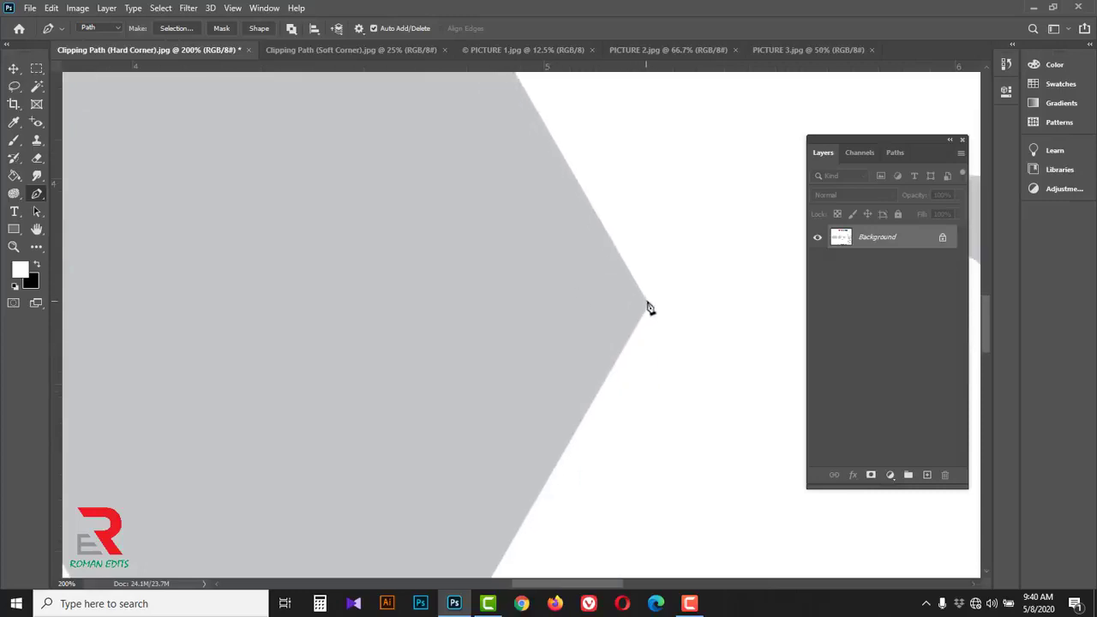
pyautogui.click(648, 308)
pyautogui.moveTo(551, 460); pyautogui.dragTo(664, 228)
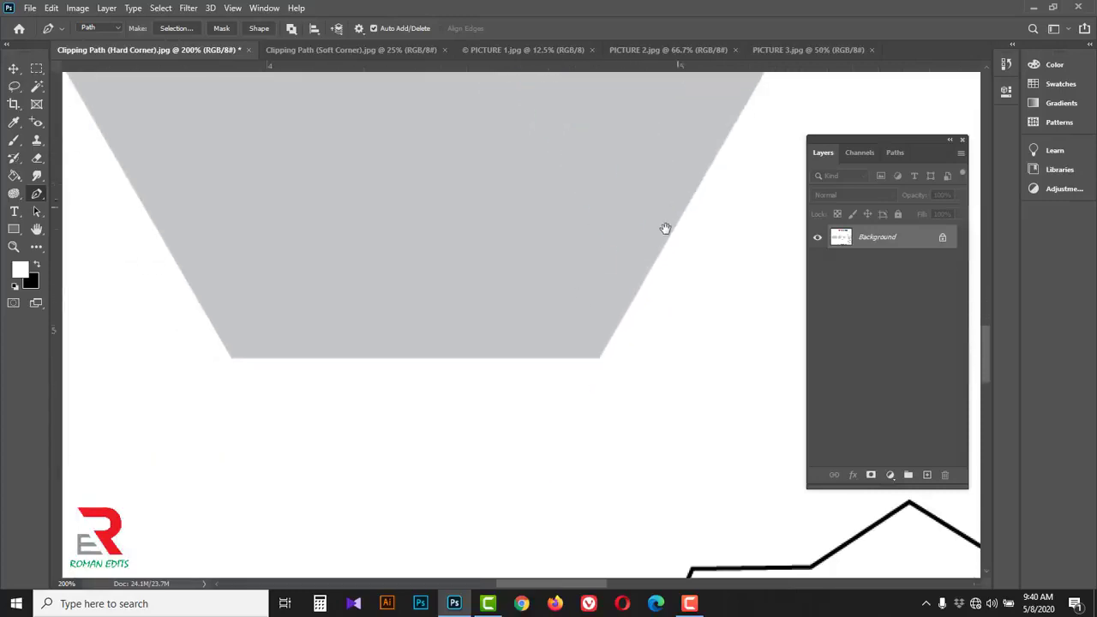
pyautogui.click(599, 358)
pyautogui.moveTo(181, 359); pyautogui.dragTo(385, 379)
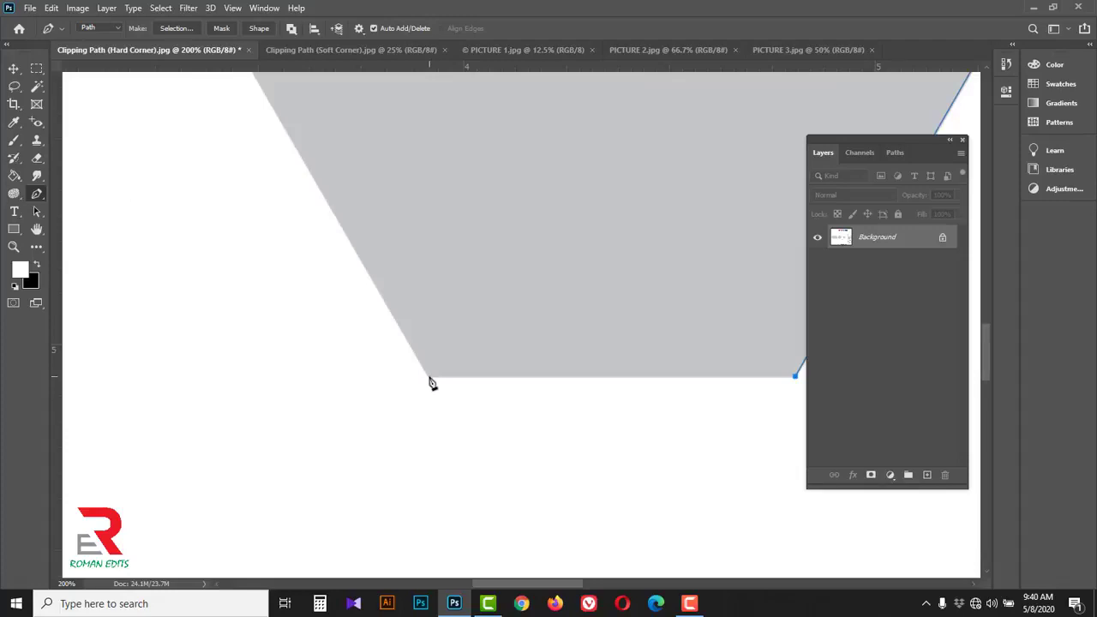
pyautogui.click(432, 382)
pyautogui.moveTo(393, 327); pyautogui.dragTo(483, 557)
pyautogui.click(329, 286)
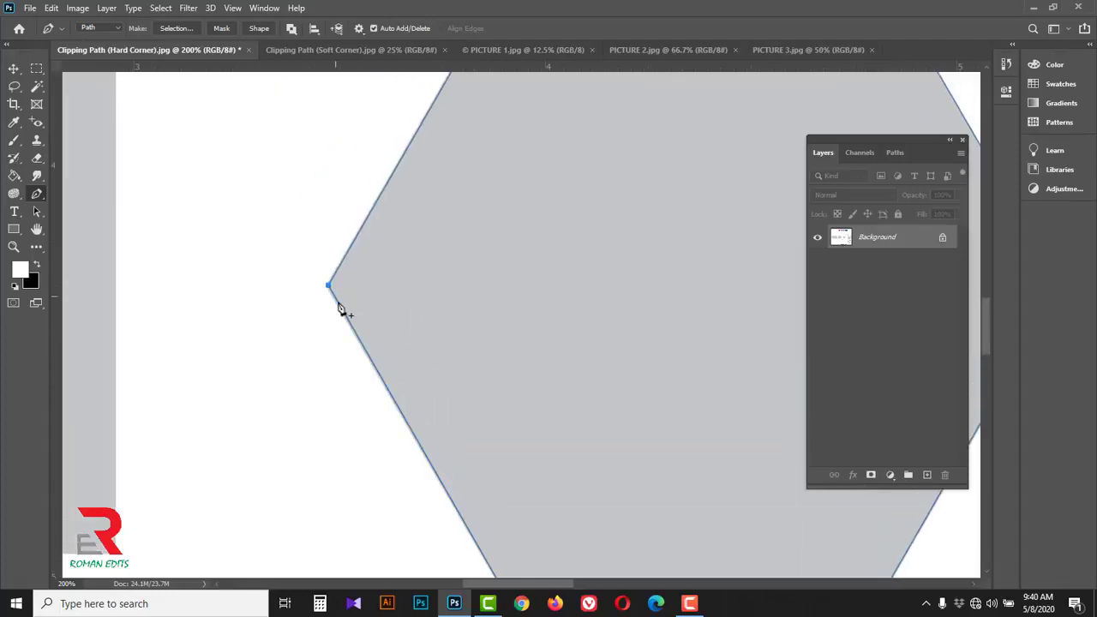
# Step: Save the work path containing the traced shapes as Path 1
pyautogui.keyDown('alt'); pyautogui.click(321, 300); pyautogui.keyUp('alt')
pyautogui.keyDown('alt'); pyautogui.click(321, 298); pyautogui.keyUp('alt')
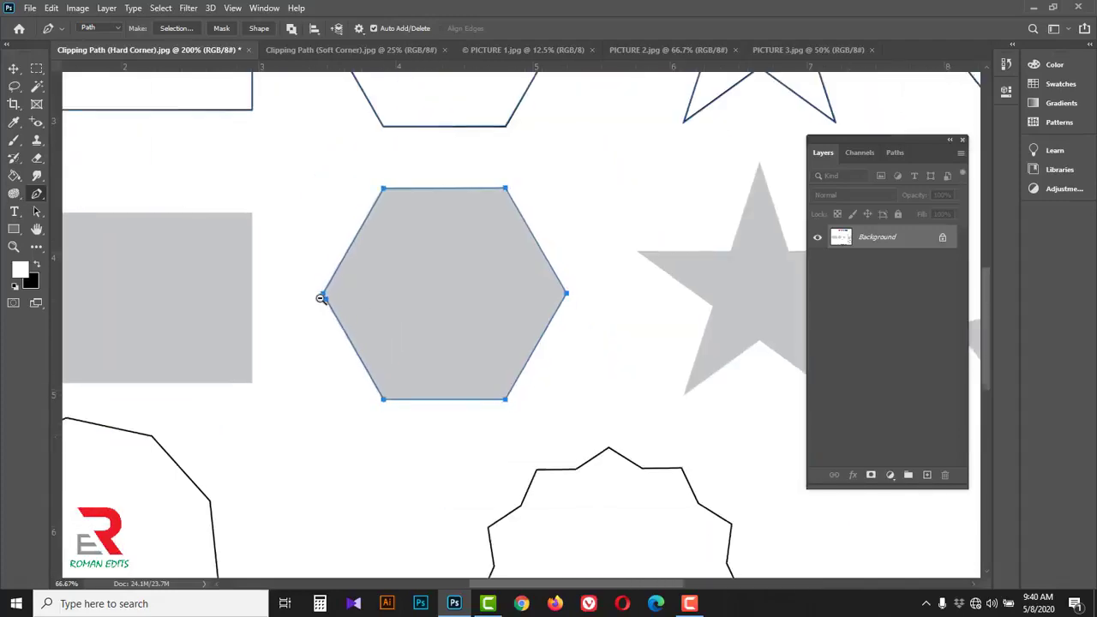
pyautogui.keyDown('alt'); pyautogui.click(321, 298); pyautogui.keyUp('alt')
pyautogui.keyDown('alt'); pyautogui.click(322, 296); pyautogui.keyUp('alt')
pyautogui.keyDown('alt'); pyautogui.click(323, 297); pyautogui.keyUp('alt')
pyautogui.keyDown('alt'); pyautogui.click(323, 296); pyautogui.keyUp('alt')
pyautogui.moveTo(635, 341); pyautogui.dragTo(363, 350)
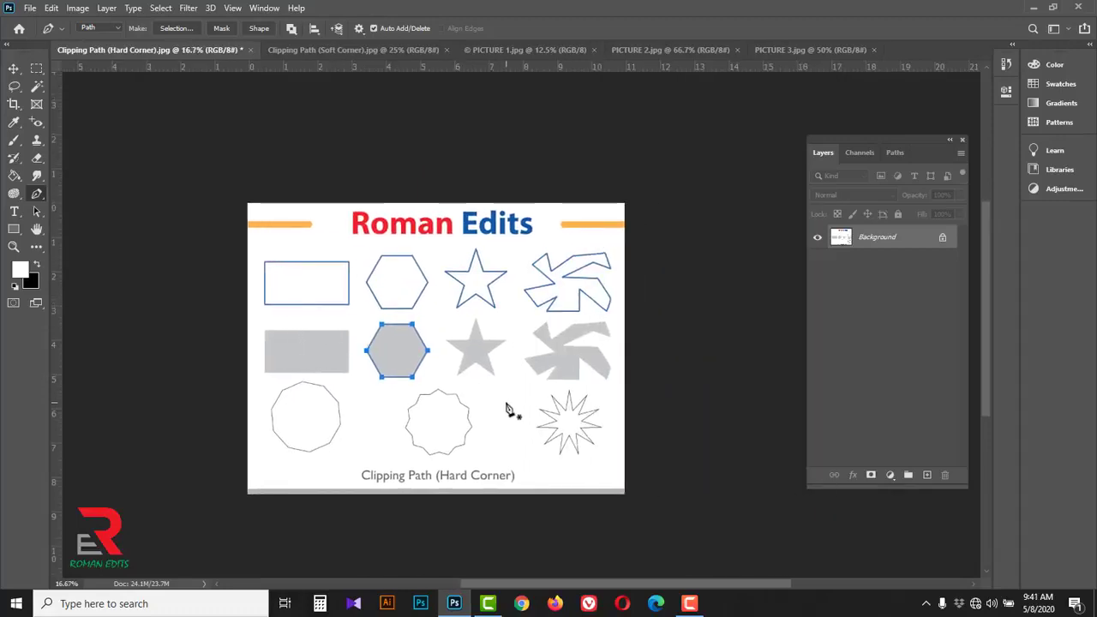
pyautogui.click(894, 154)
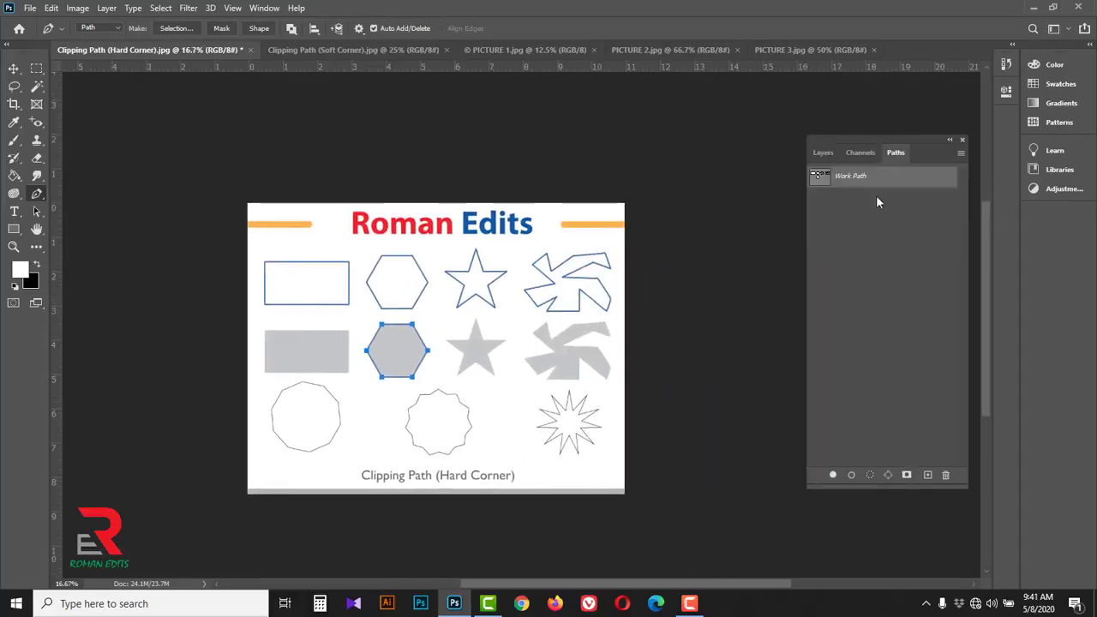
pyautogui.doubleClick(876, 177)
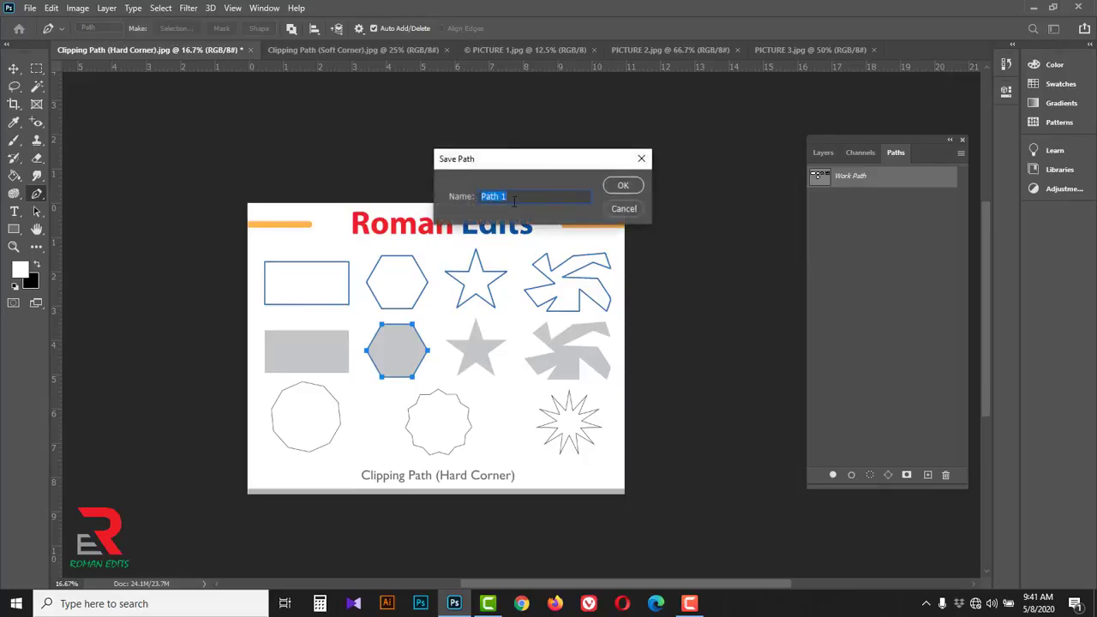
pyautogui.click(623, 186)
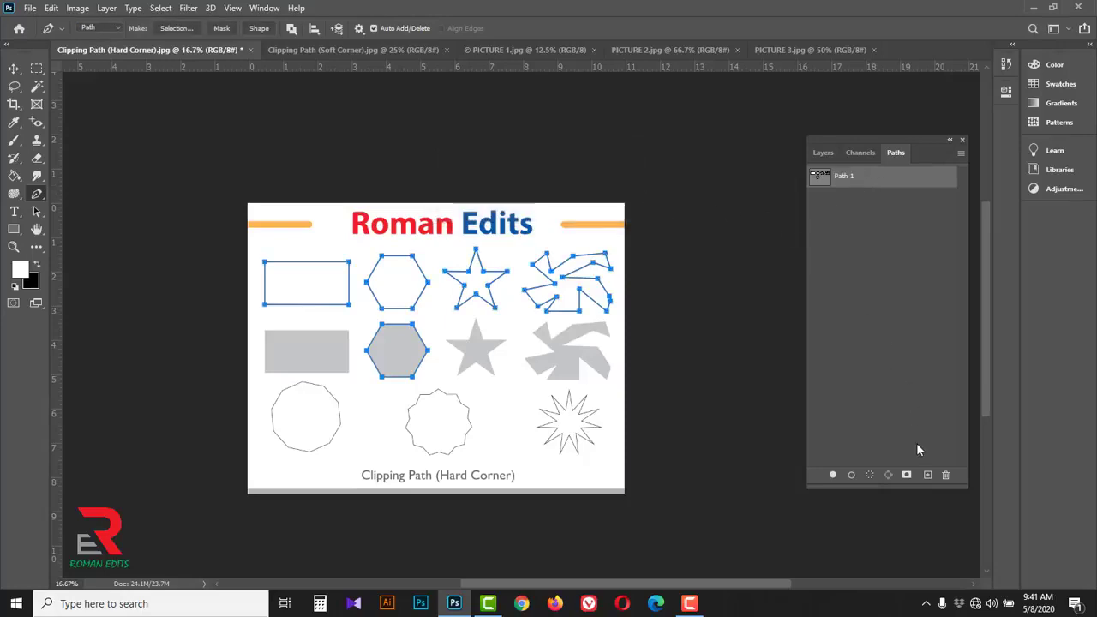
# Step: Create a new empty path and trace the rectangle outline in it as a closed four-corner path
pyautogui.click(929, 476)
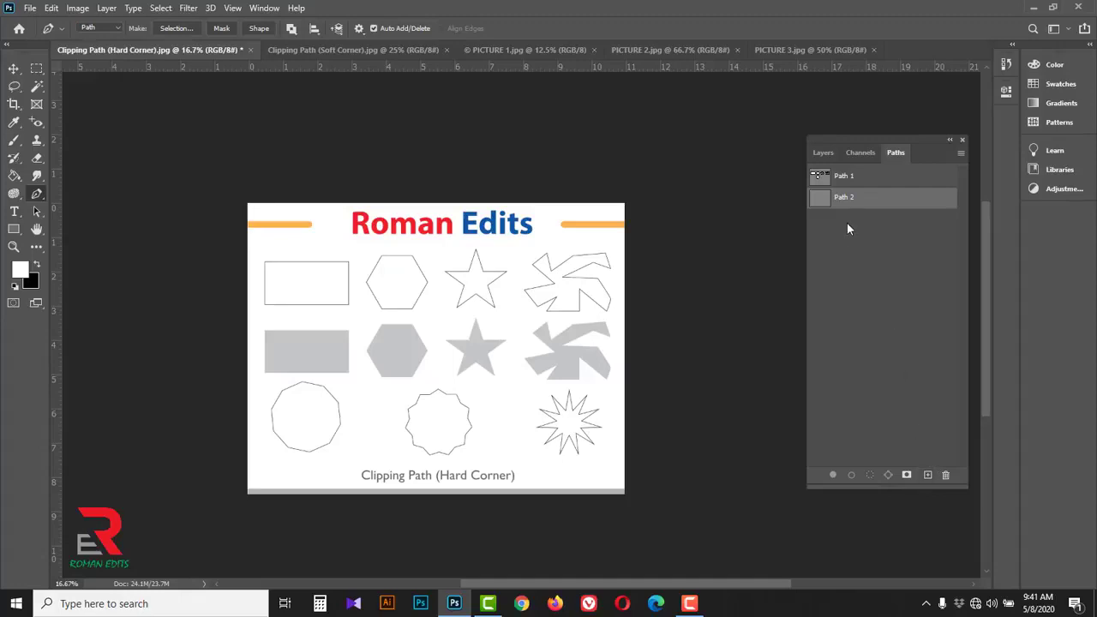
pyautogui.click(291, 272)
pyautogui.click(292, 274)
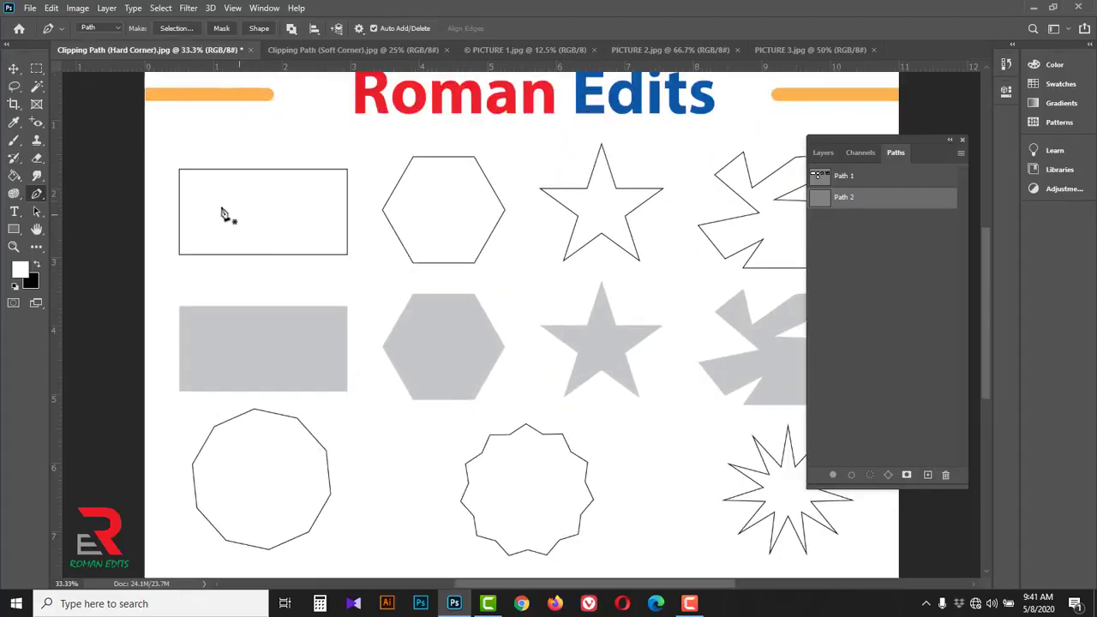
pyautogui.click(179, 170)
pyautogui.click(346, 170)
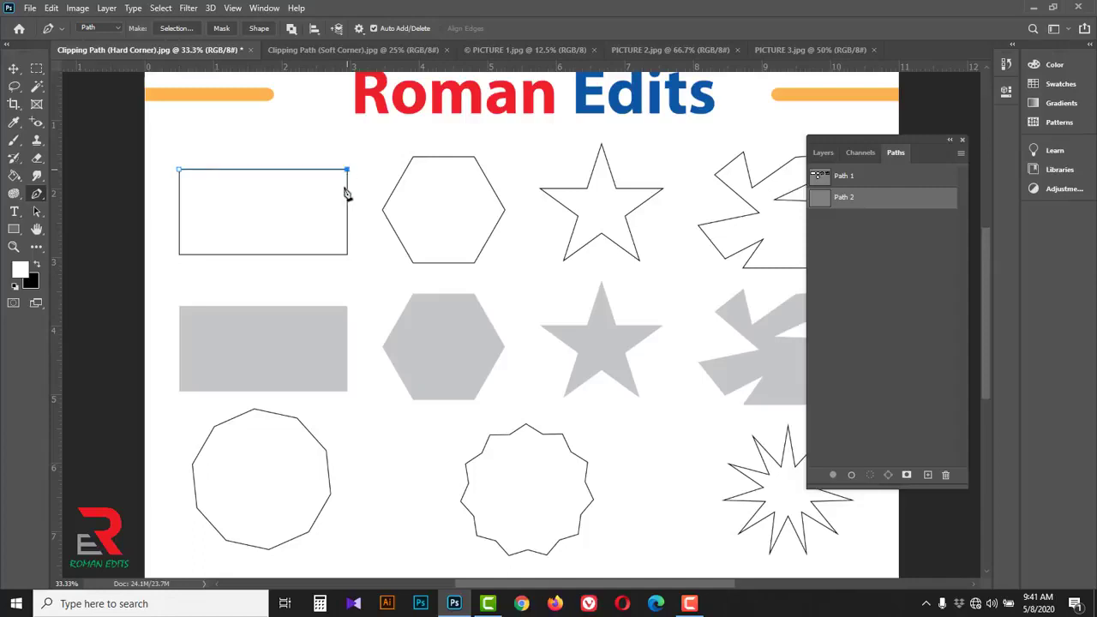
pyautogui.click(346, 255)
pyautogui.click(180, 253)
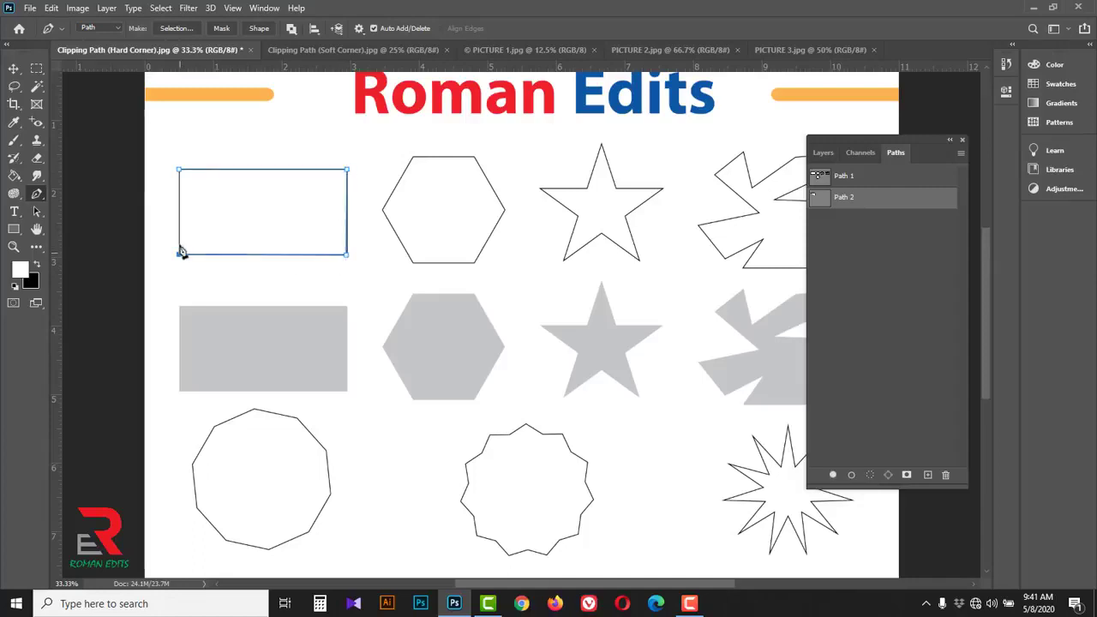
pyautogui.click(180, 170)
# Step: Add another empty path and switch to the Clipping Path (Soft Corner).jpg document
pyautogui.click(928, 476)
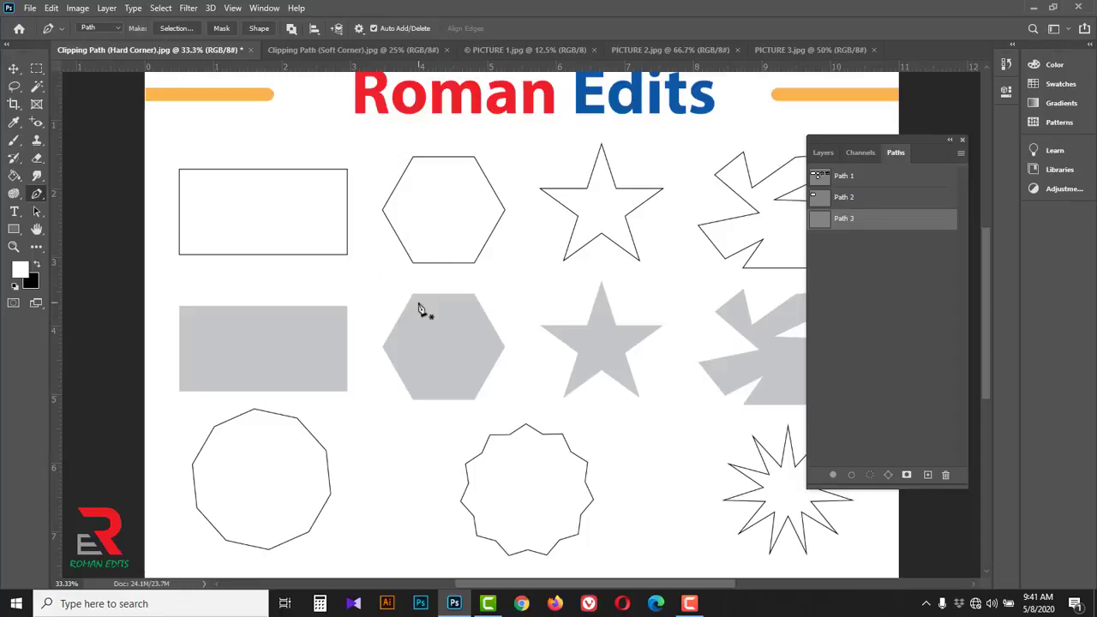
pyautogui.keyDown('ctrl'); pyautogui.keyDown('alt'); pyautogui.click(443, 287); pyautogui.keyUp('alt'); pyautogui.keyUp('ctrl')
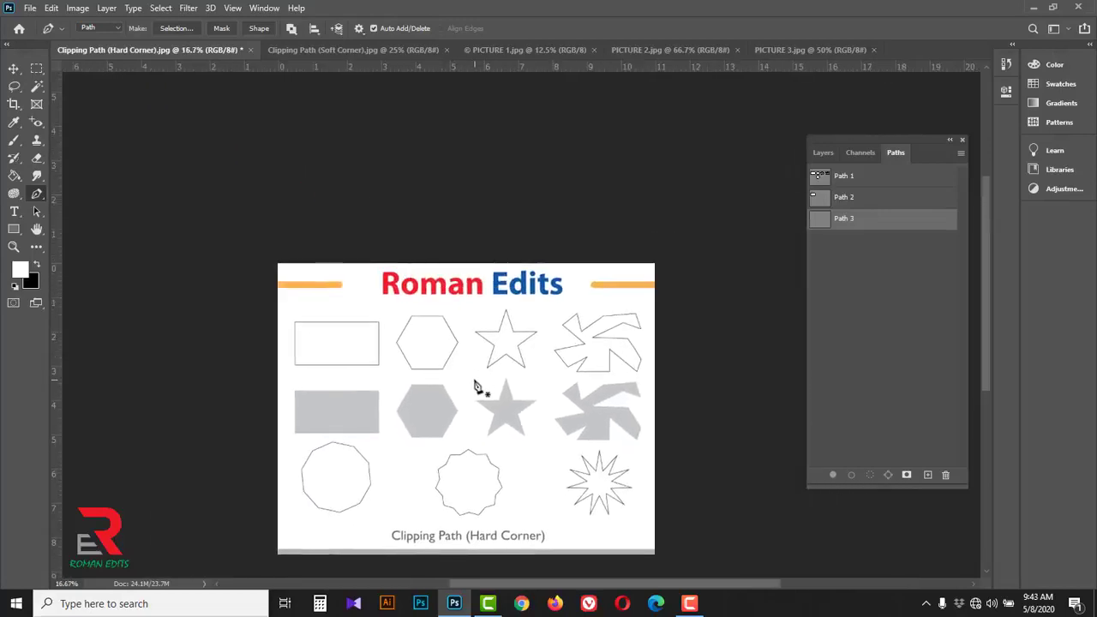
pyautogui.click(337, 44)
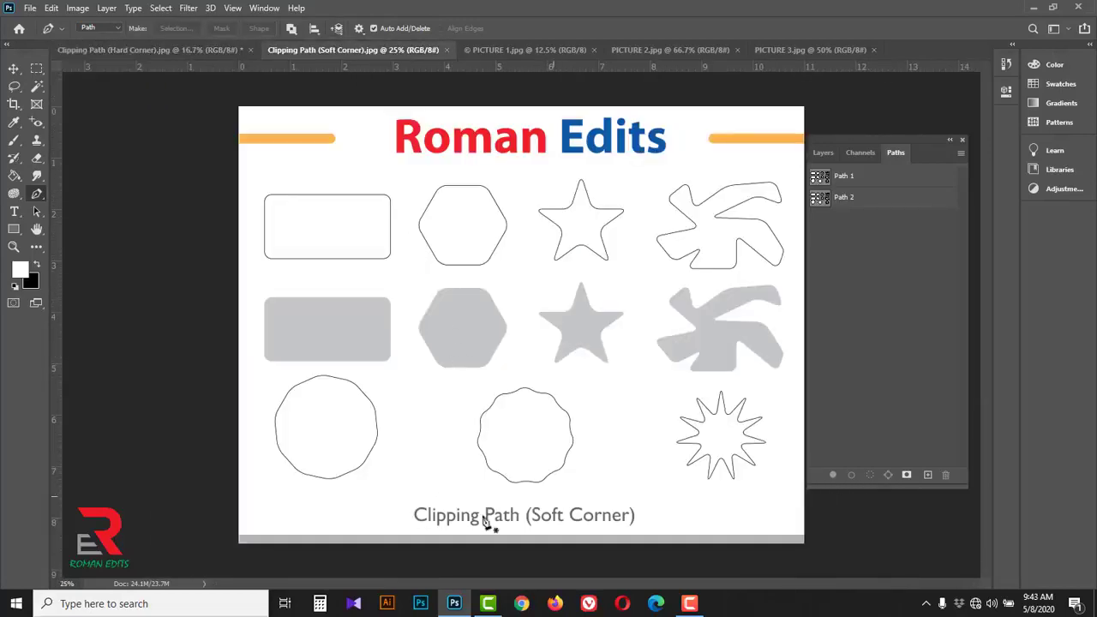
# Step: Trace the rounded rectangle outline's straight left edge upward with the Pen tool, starting just above its lower-left corner curve
pyautogui.click(340, 220)
pyautogui.click(290, 219)
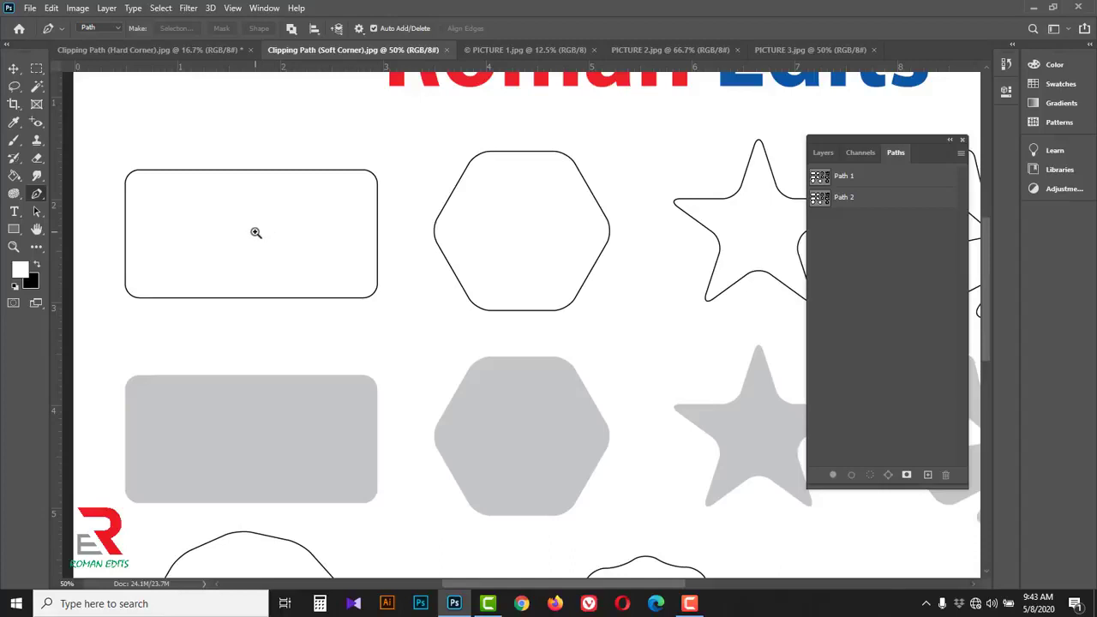
pyautogui.click(256, 233)
pyautogui.click(256, 232)
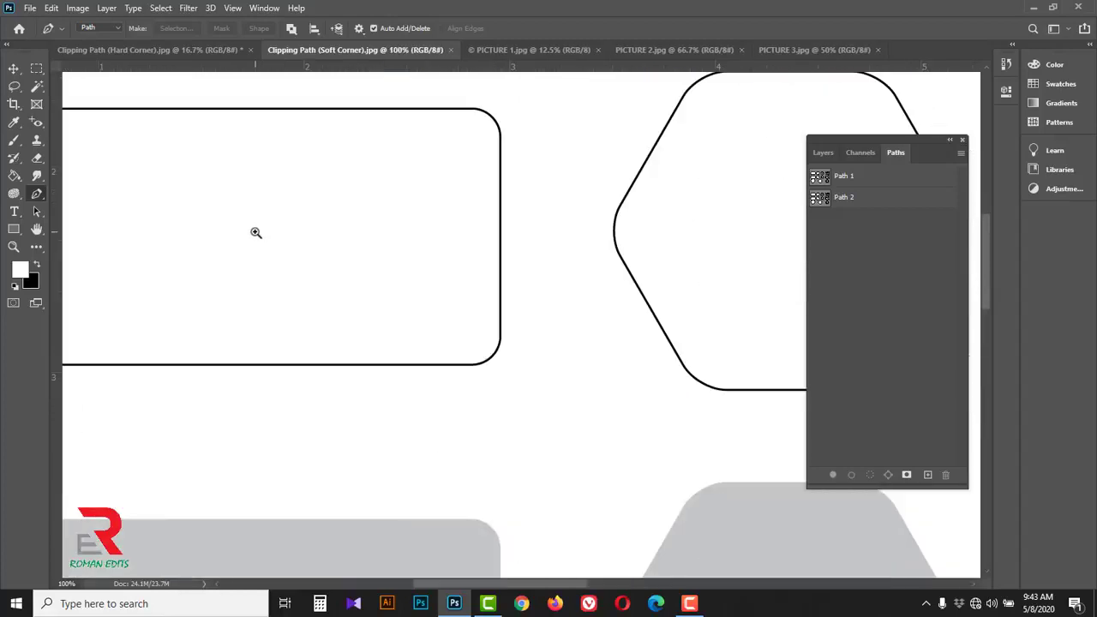
pyautogui.moveTo(235, 252); pyautogui.dragTo(414, 343)
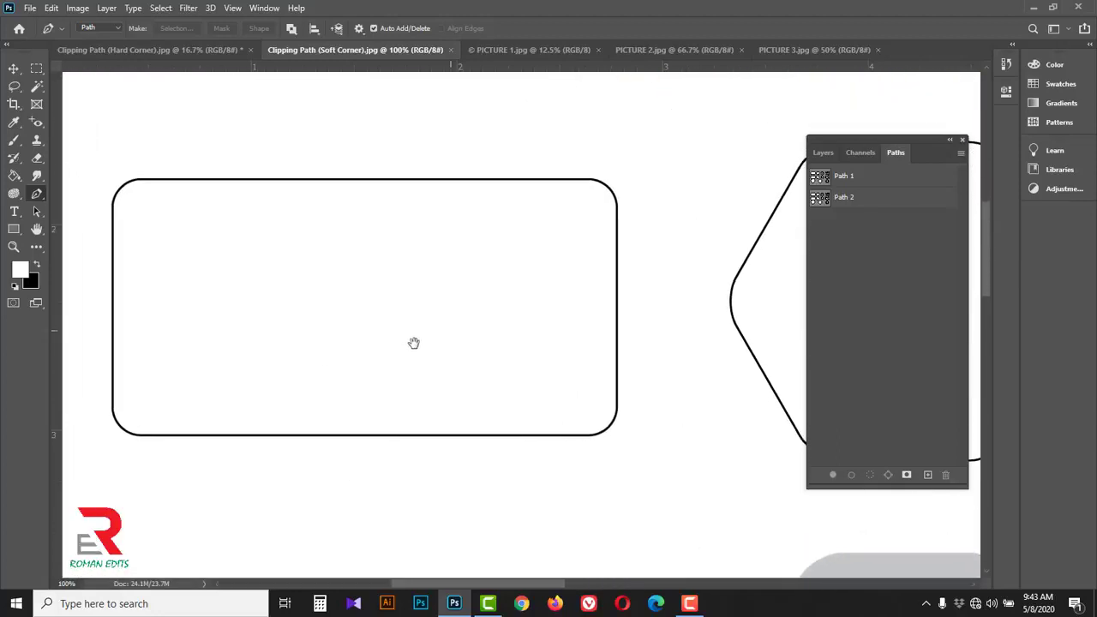
pyautogui.rightClick(38, 195)
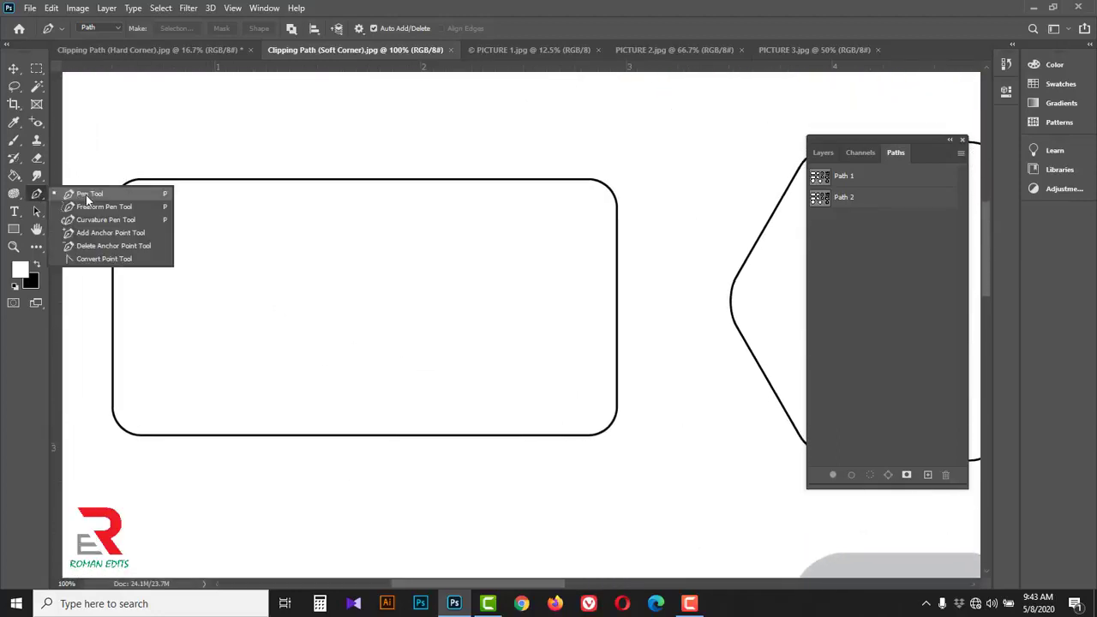
pyautogui.click(81, 197)
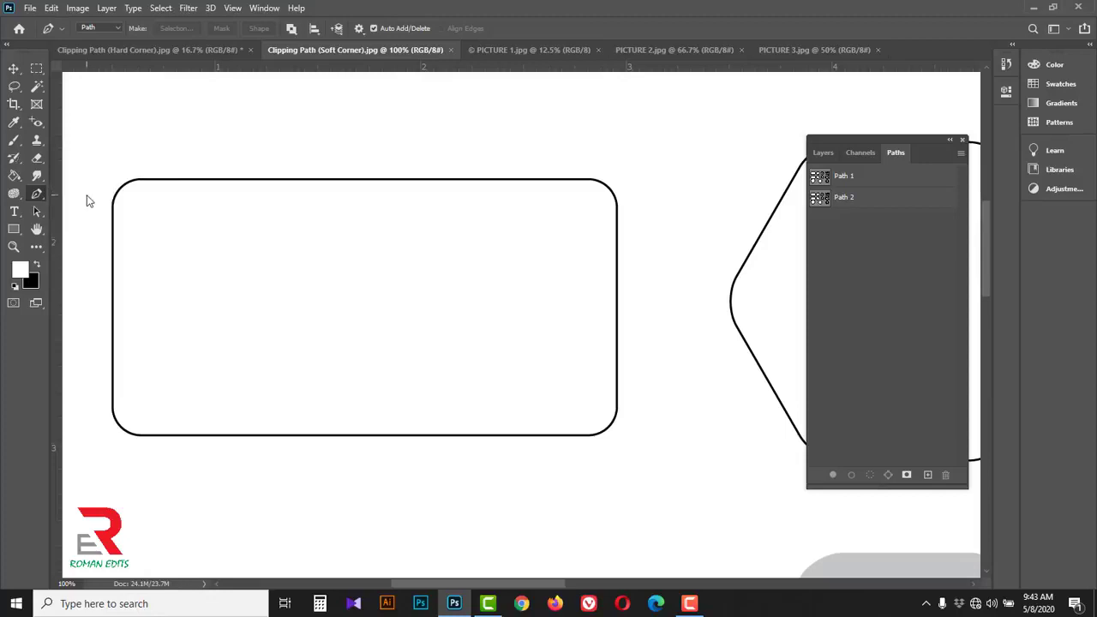
pyautogui.click(112, 412)
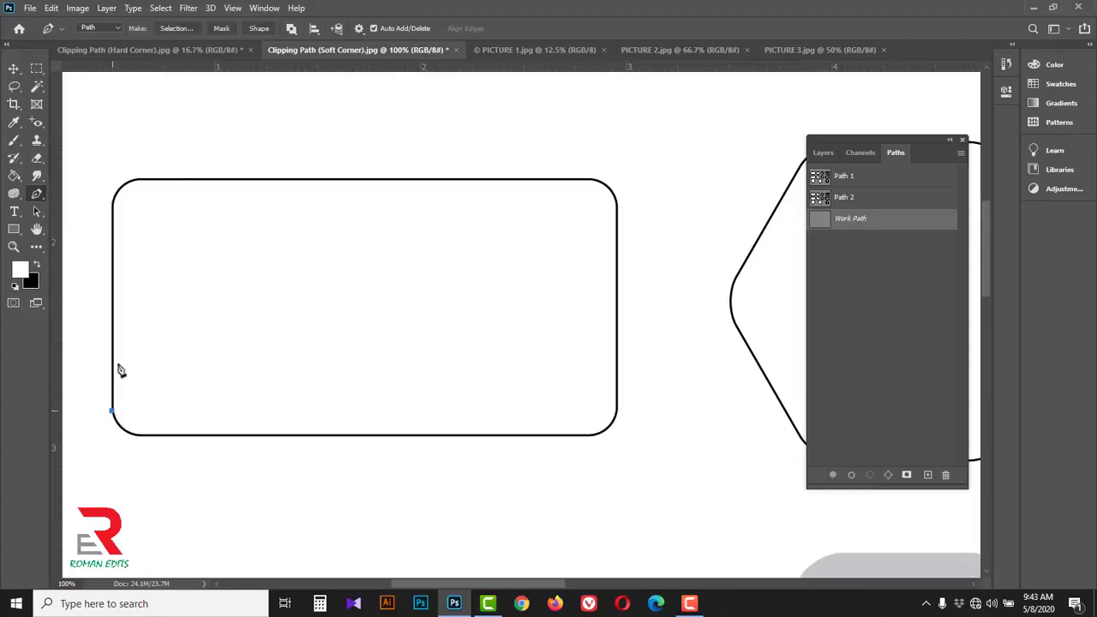
pyautogui.click(113, 208)
# Step: Trace the rounded rectangle's upper-left corner with a curved segment and continue the path along the top edge to the upper-right curve
pyautogui.click(129, 192)
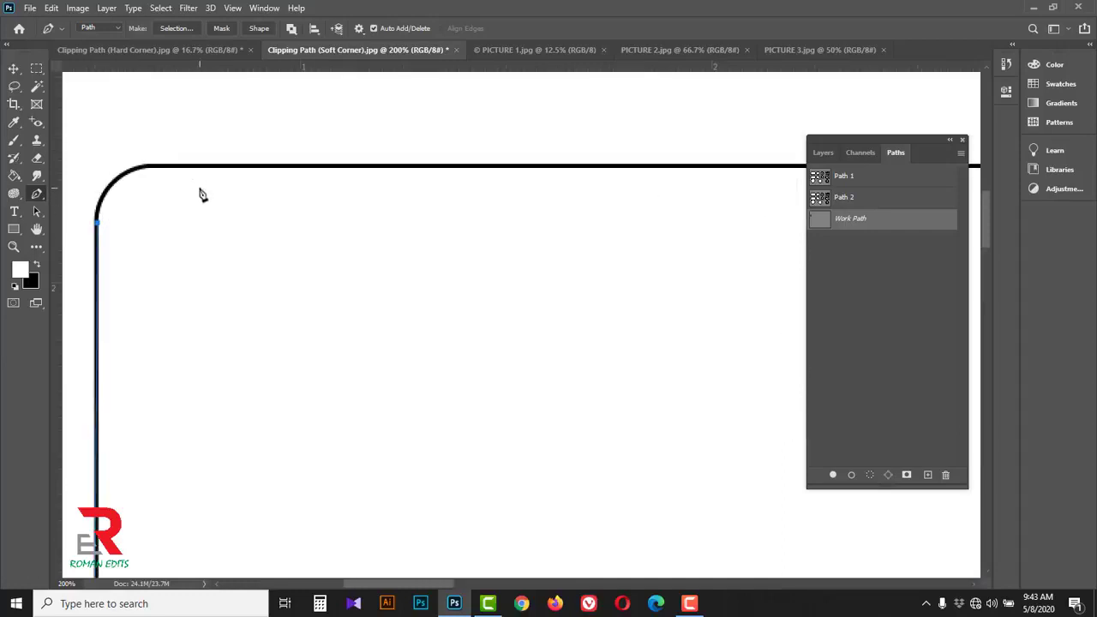
pyautogui.moveTo(149, 165); pyautogui.dragTo(210, 151)
pyautogui.moveTo(217, 151); pyautogui.dragTo(224, 165)
pyautogui.moveTo(685, 212); pyautogui.dragTo(335, 232)
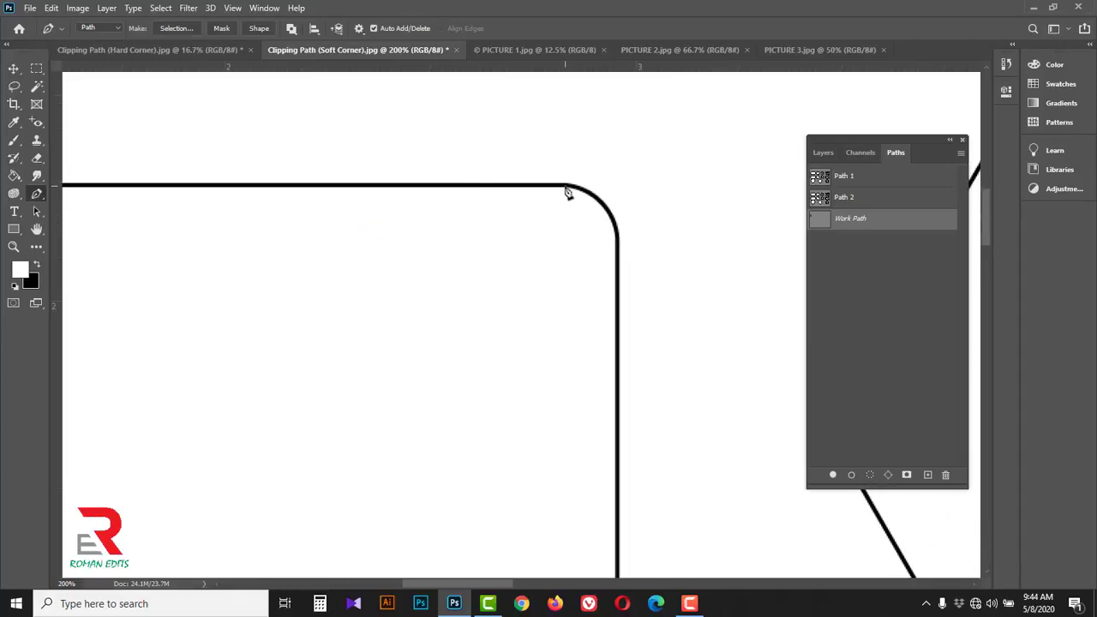
pyautogui.click(566, 187)
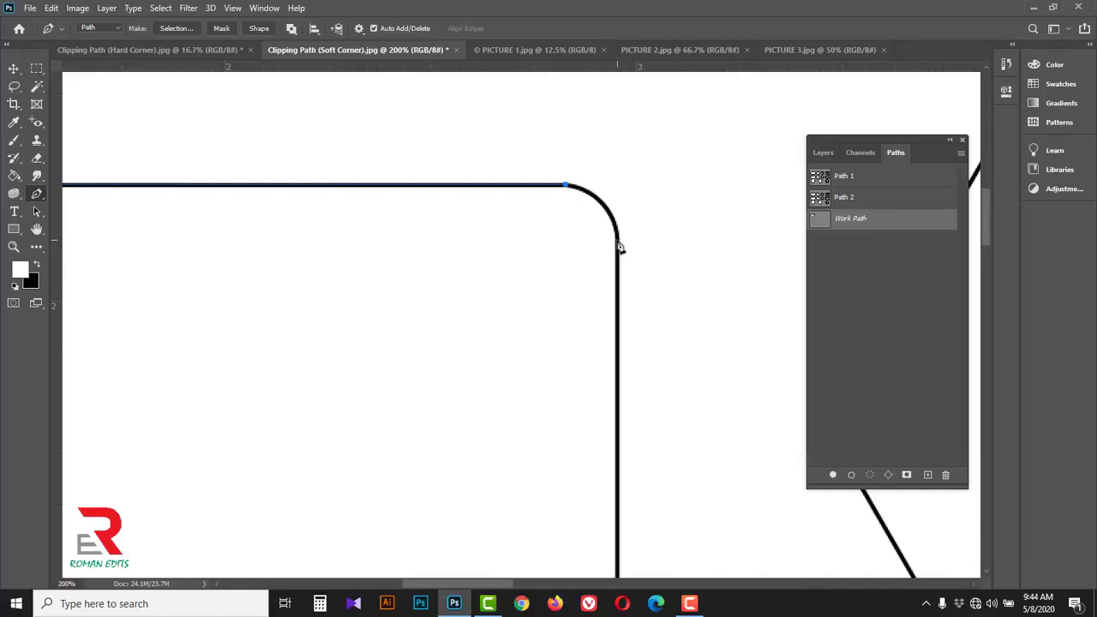
# Step: Trace the rounded rectangle's upper-right corner with a curved segment and continue straight down the right edge to the lower-right curve
pyautogui.moveTo(617, 241); pyautogui.dragTo(618, 296)
pyautogui.moveTo(603, 507); pyautogui.dragTo(595, 262)
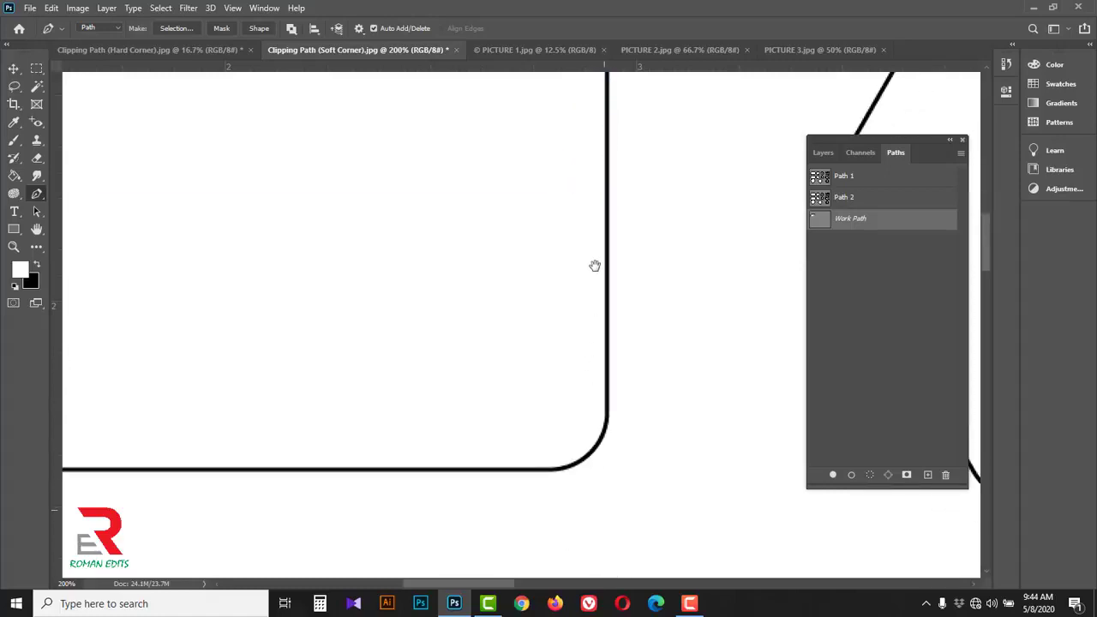
pyautogui.click(609, 397)
pyautogui.scroll(-1, 572, 440)
pyautogui.hscroll(-1, 572, 441)
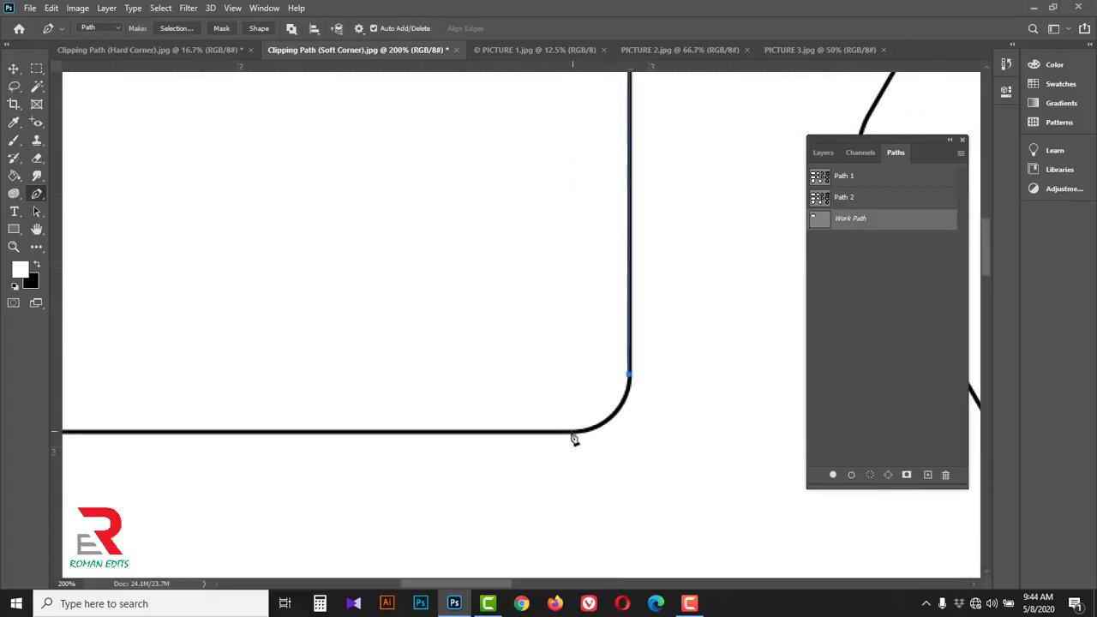
# Step: Curve the path around the rectangle's lower-right corner, follow the bottom edge, and close it with a curve at the lower-left corner
pyautogui.moveTo(567, 433); pyautogui.dragTo(495, 441)
pyautogui.moveTo(125, 443); pyautogui.dragTo(610, 443)
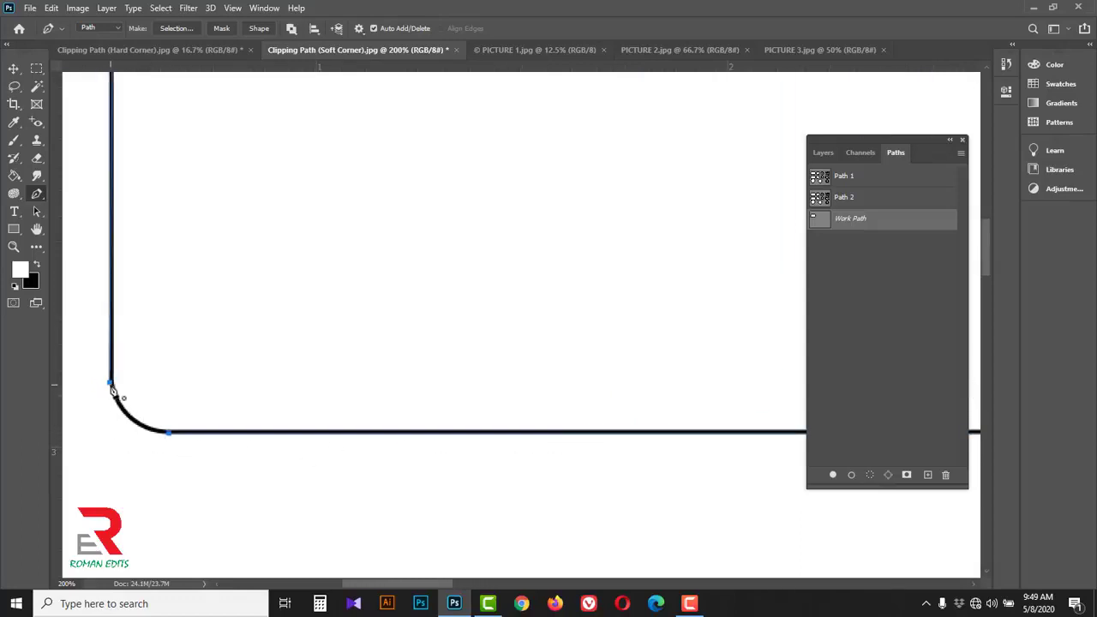
pyautogui.moveTo(111, 385); pyautogui.dragTo(102, 340)
# Step: Start a path on the rounded hexagon outline, tracing its straight lower-left edge upward and curving around the left corner
pyautogui.moveTo(707, 378); pyautogui.dragTo(343, 374)
pyautogui.moveTo(545, 346); pyautogui.dragTo(356, 405)
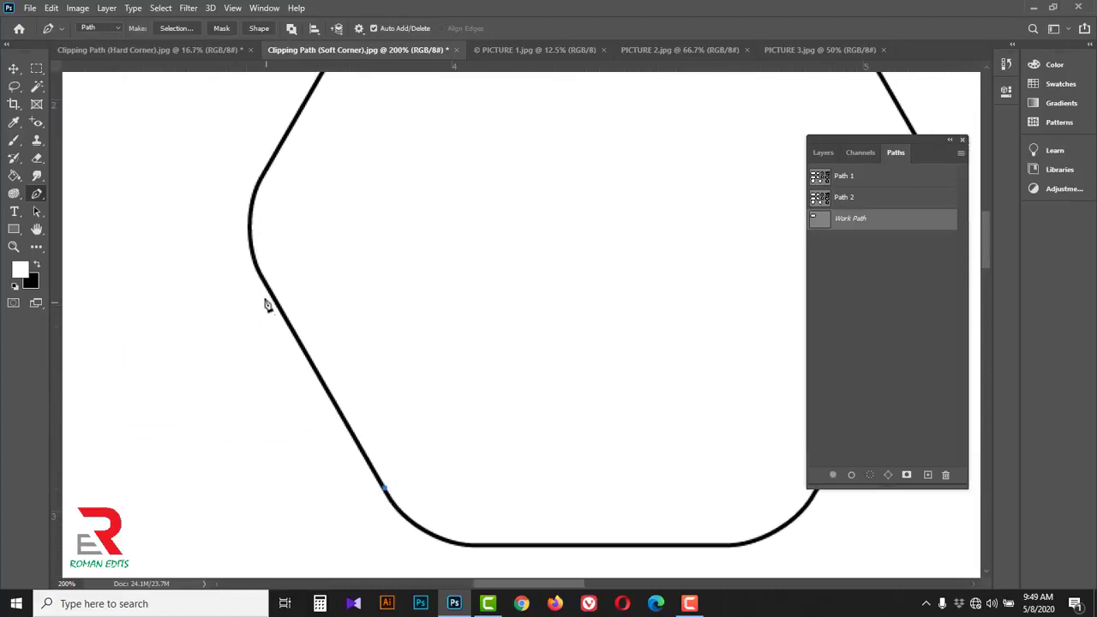
pyautogui.click(260, 272)
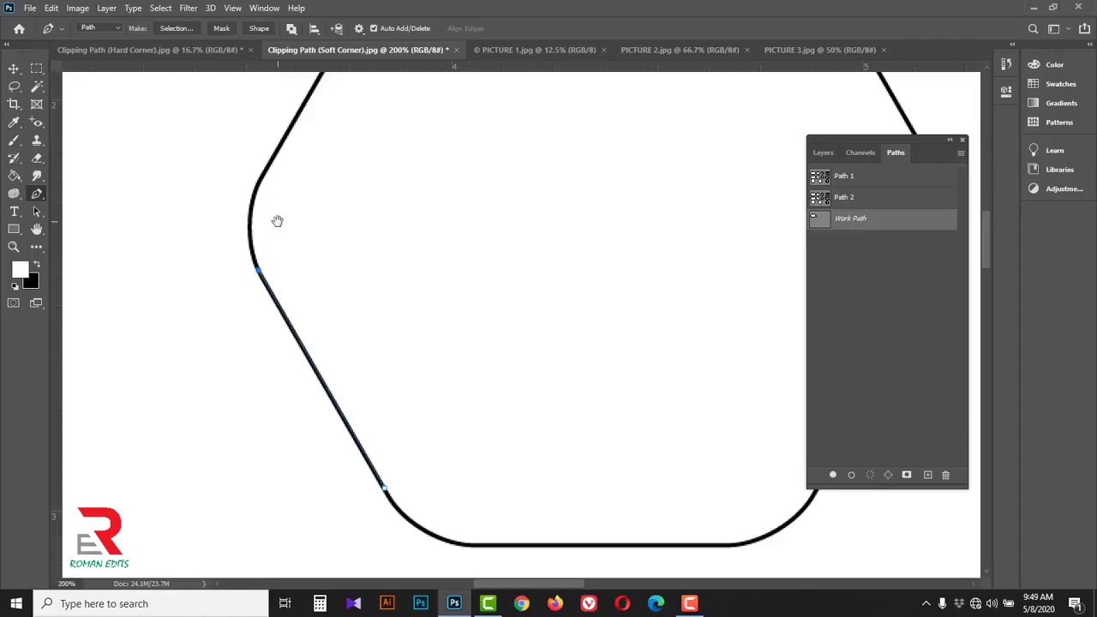
pyautogui.moveTo(277, 221); pyautogui.dragTo(265, 367)
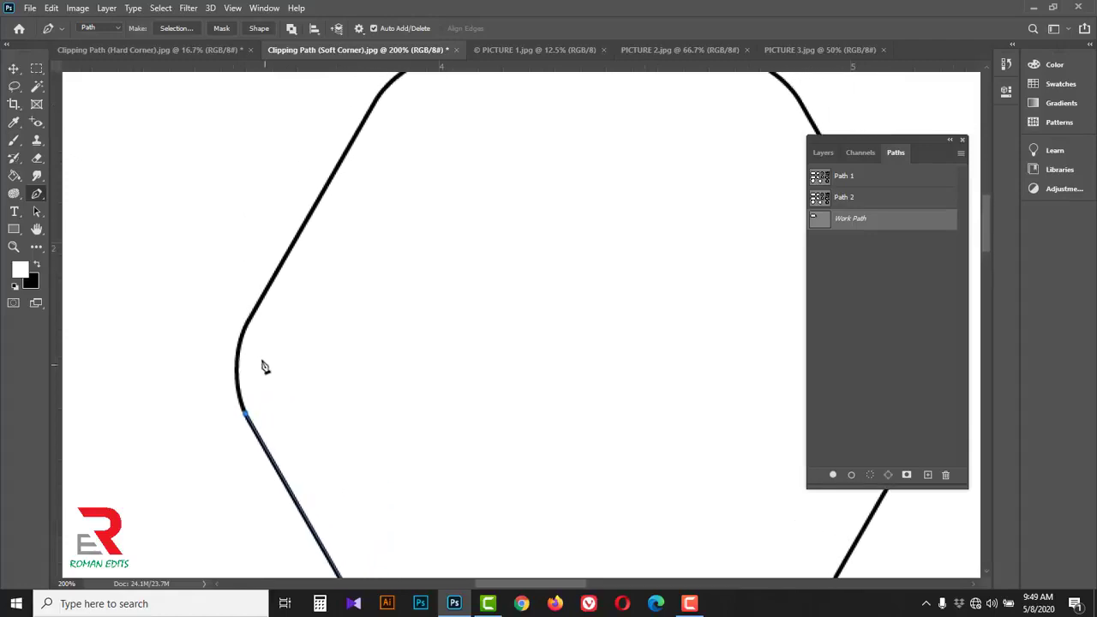
pyautogui.moveTo(250, 321); pyautogui.dragTo(277, 269)
# Step: Trace the hexagon outline's upper-left edge and corner curve, then its top edge and the curve of the upper-right corner
pyautogui.moveTo(387, 179); pyautogui.dragTo(306, 332)
pyautogui.click(299, 245)
pyautogui.moveTo(380, 205); pyautogui.dragTo(435, 204)
pyautogui.moveTo(633, 236); pyautogui.dragTo(465, 236)
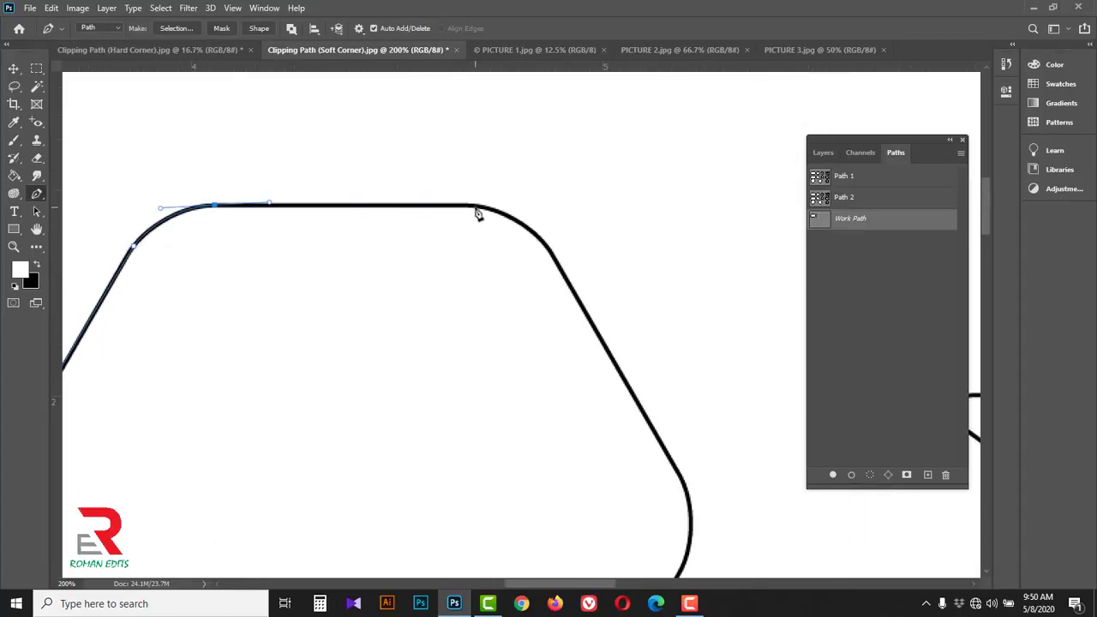
pyautogui.click(476, 206)
pyautogui.moveTo(558, 261); pyautogui.dragTo(583, 313)
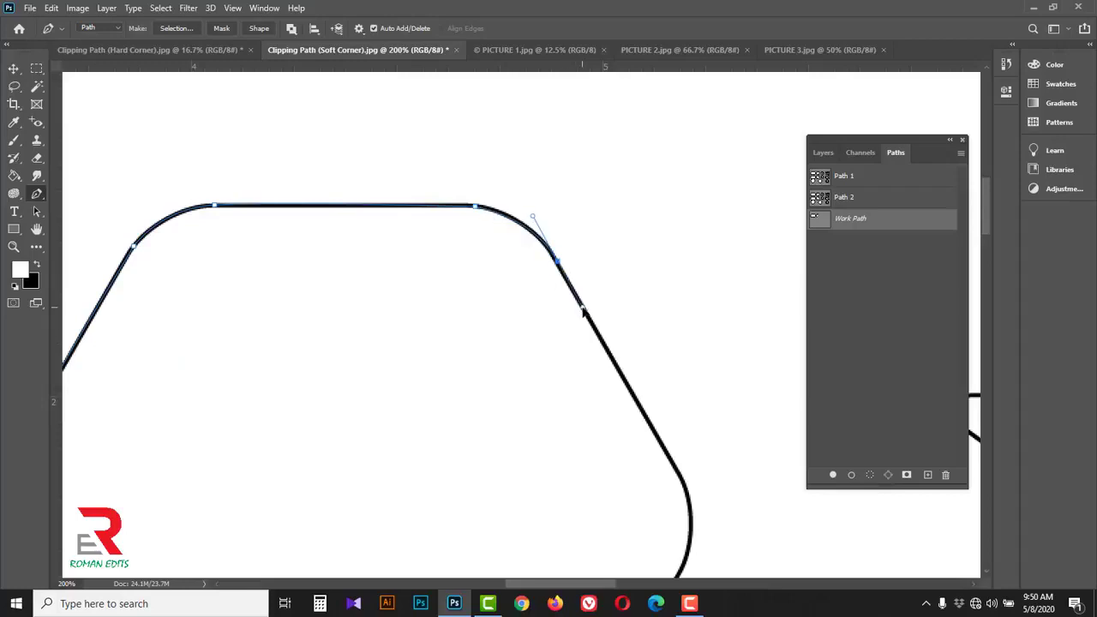
# Step: Nudge the last anchor point at the hexagon outline's upper-right corner until the curve sits on the line
pyautogui.press('Left')
pyautogui.press('Left')
pyautogui.press('Left')
pyautogui.press('Left')
pyautogui.press('Up')
pyautogui.press('Up')
pyautogui.press('Up')
pyautogui.press('Down')
pyautogui.press('Down')
pyautogui.press('Down')
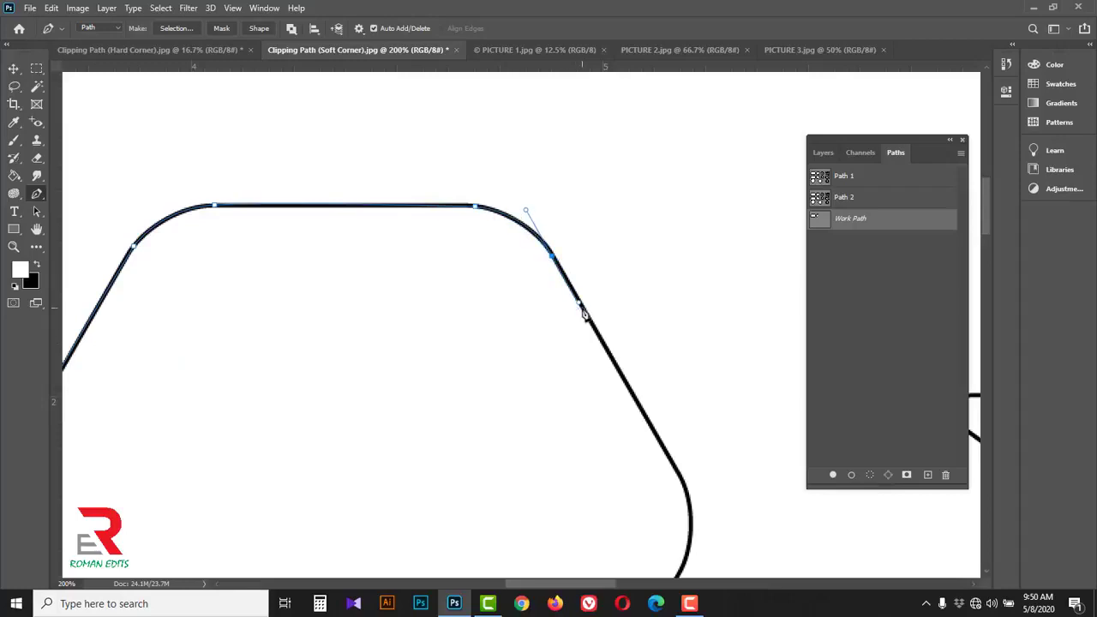
pyautogui.press('Right')
pyautogui.press('Right')
pyautogui.press('Right')
pyautogui.press('Down')
# Step: Trace the hexagon outline's straight upper-right edge and curve the path around the right corner
pyautogui.moveTo(631, 419); pyautogui.dragTo(561, 271)
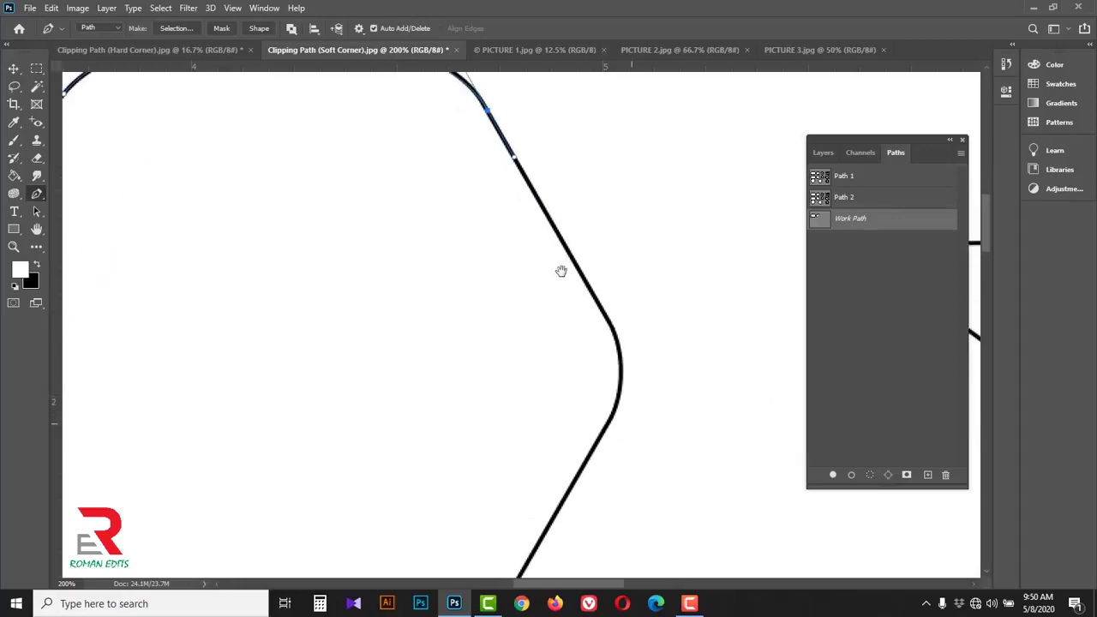
pyautogui.click(610, 326)
pyautogui.moveTo(600, 426); pyautogui.dragTo(621, 399)
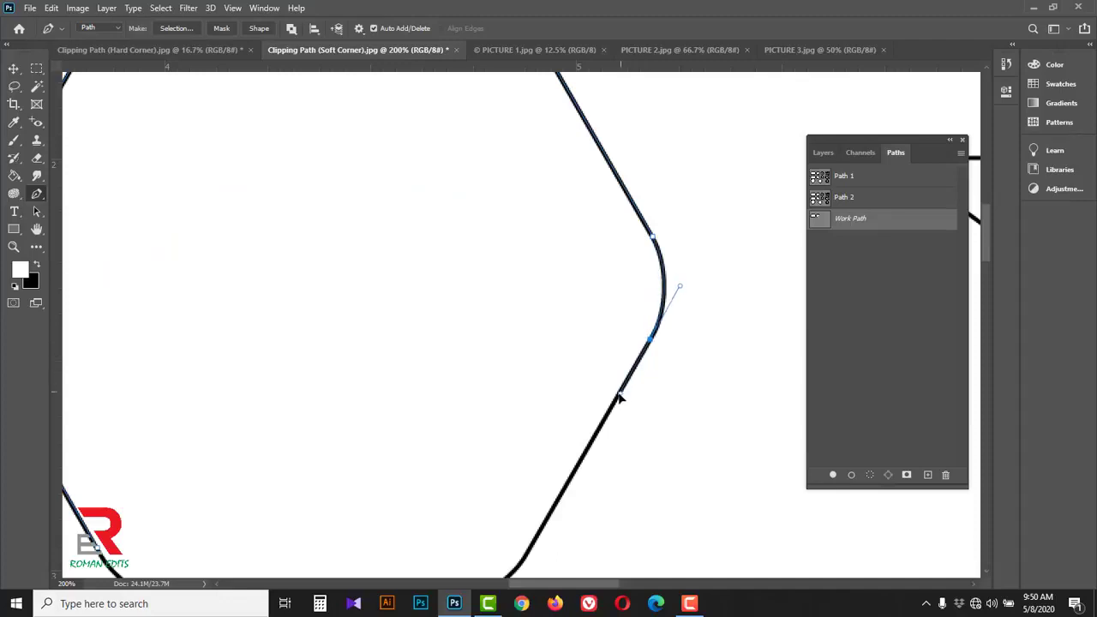
# Step: Trace the hexagon outline's lower-right edge, corner curve and bottom edge, and close the path with a curve at the lower-left corner
pyautogui.moveTo(582, 446); pyautogui.dragTo(603, 335)
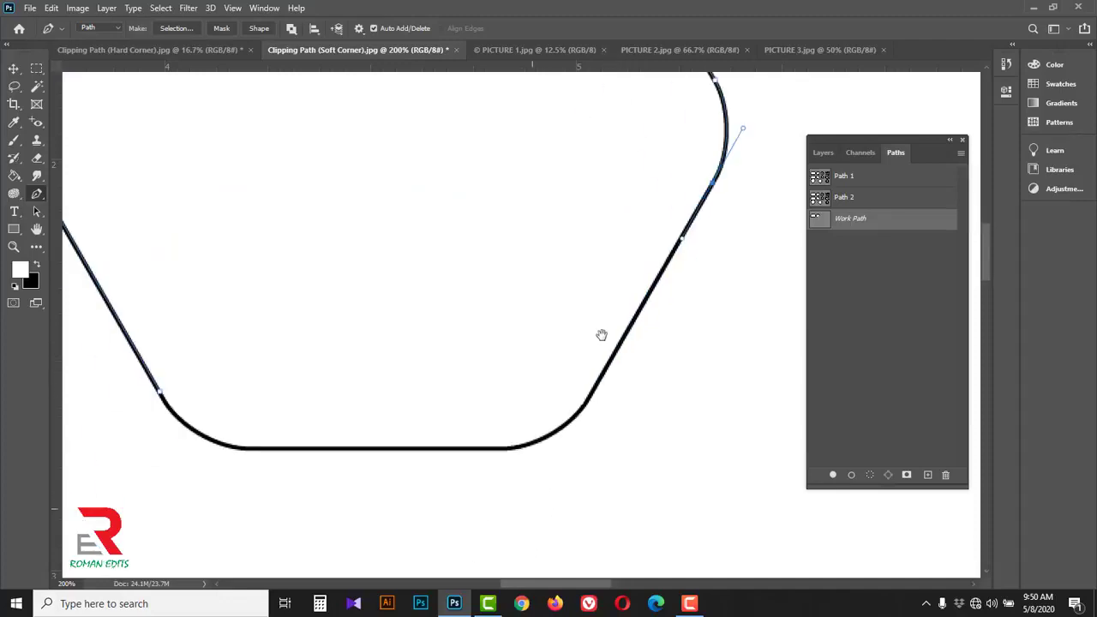
pyautogui.click(598, 383)
pyautogui.moveTo(502, 433); pyautogui.dragTo(437, 433)
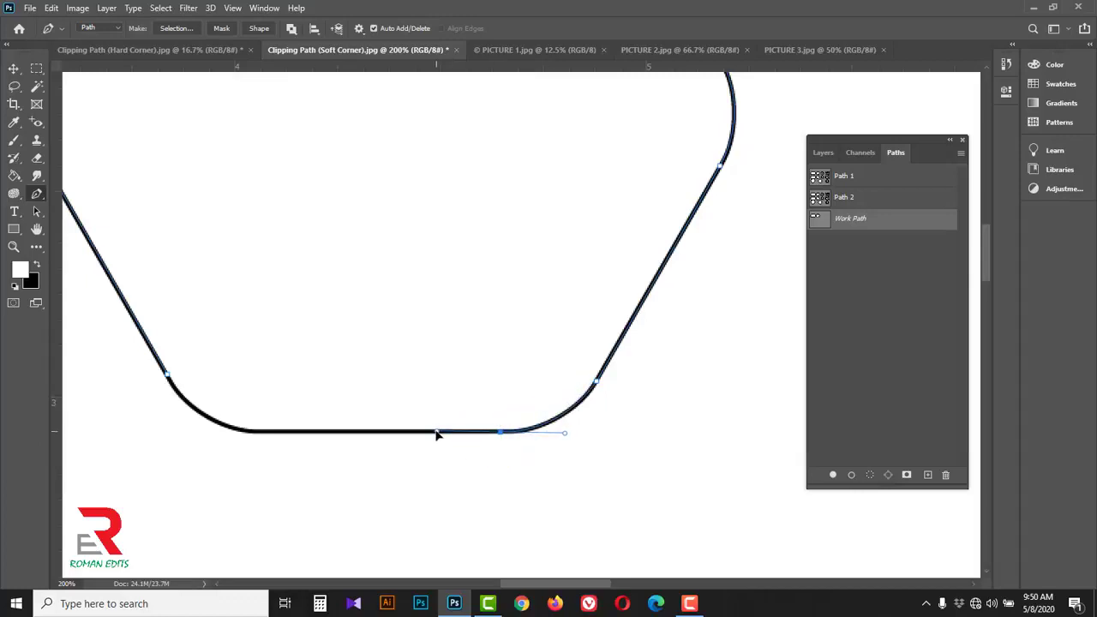
pyautogui.click(255, 433)
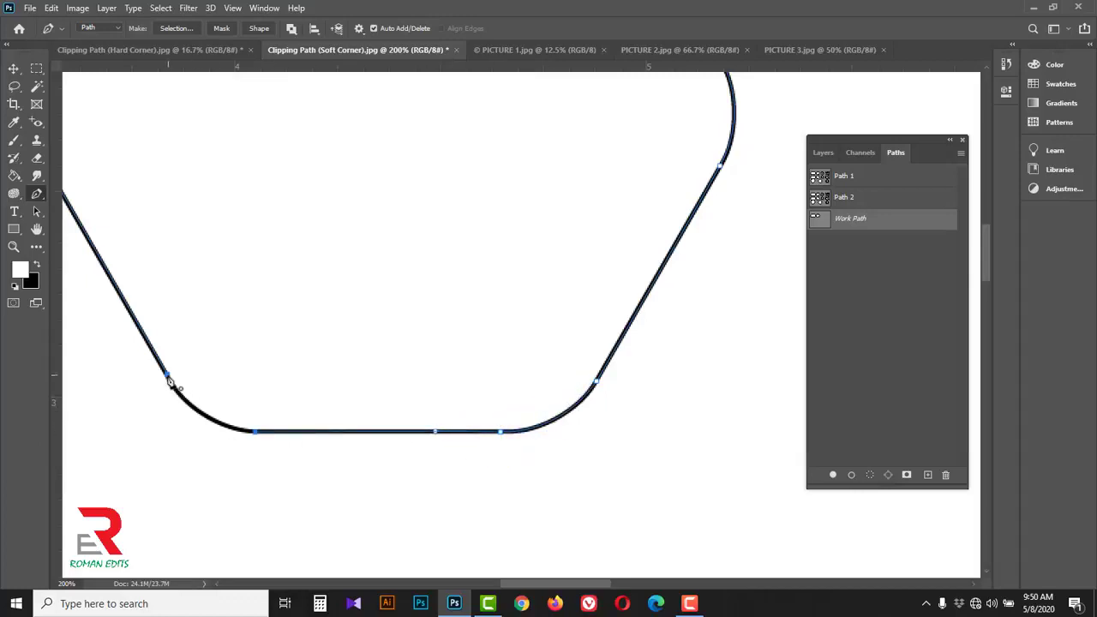
pyautogui.moveTo(167, 375); pyautogui.dragTo(139, 323)
# Step: Start a path on the grey hexagon below, tracing its straight upper-left edge from the left corner and curving around the upper-left corner
pyautogui.hotkey('ctrl', 'space')
pyautogui.keyDown('alt'); pyautogui.click(425, 348); pyautogui.keyUp('alt')
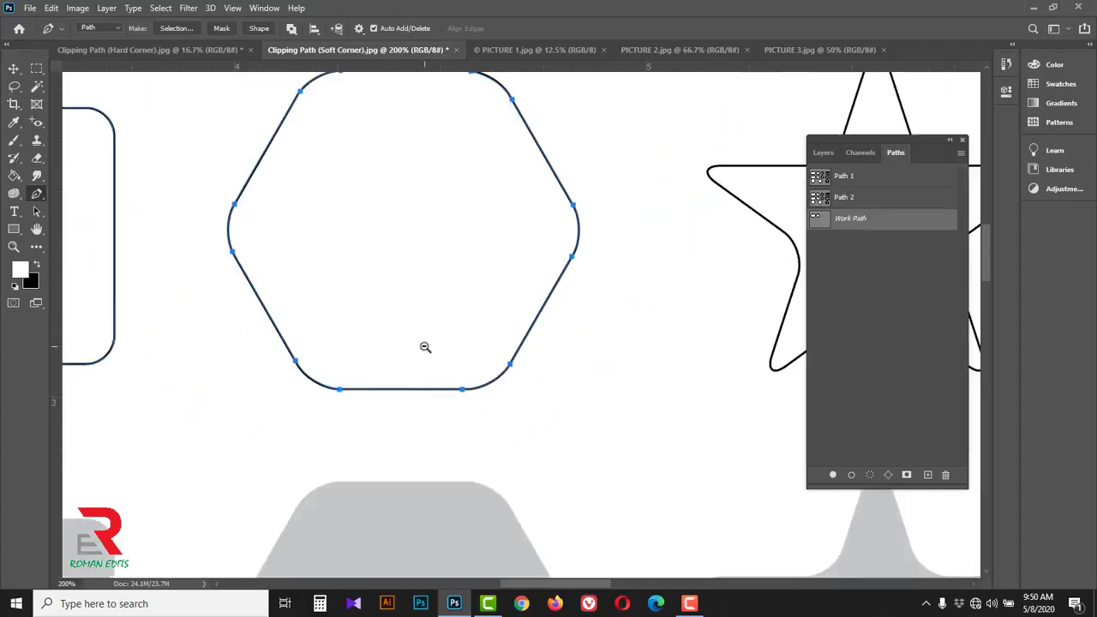
pyautogui.keyDown('alt'); pyautogui.click(424, 347); pyautogui.keyUp('alt')
pyautogui.keyDown('alt'); pyautogui.click(425, 348); pyautogui.keyUp('alt')
pyautogui.moveTo(411, 488); pyautogui.dragTo(506, 398)
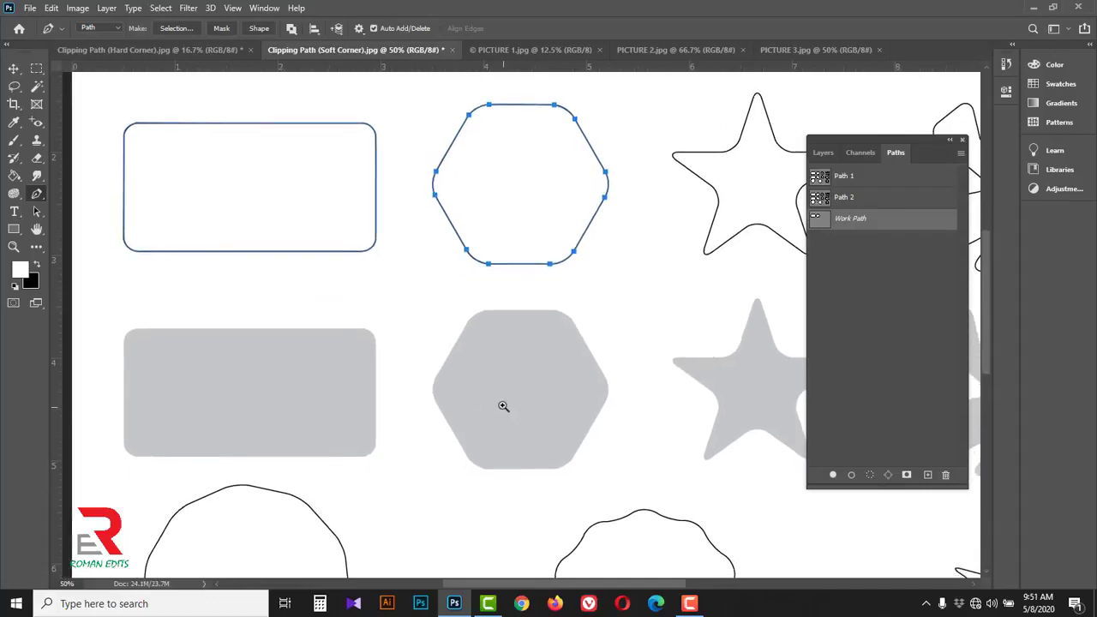
pyautogui.keyDown('ctrl'); pyautogui.click(501, 402); pyautogui.keyUp('ctrl')
pyautogui.keyDown('ctrl'); pyautogui.click(475, 372); pyautogui.keyUp('ctrl')
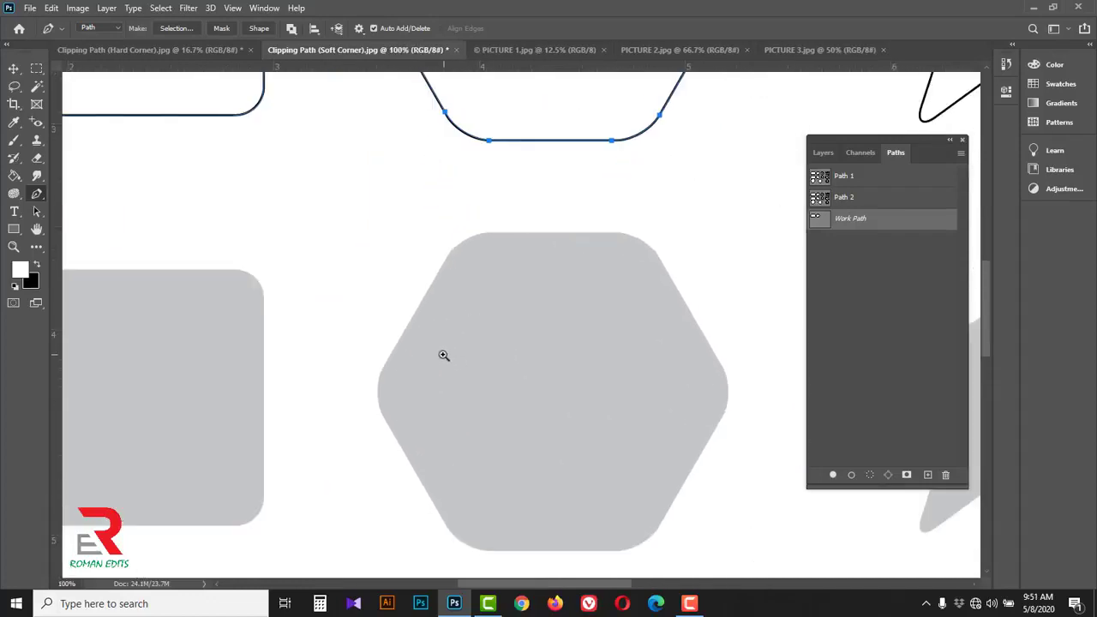
pyautogui.keyDown('ctrl'); pyautogui.click(443, 354); pyautogui.keyUp('ctrl')
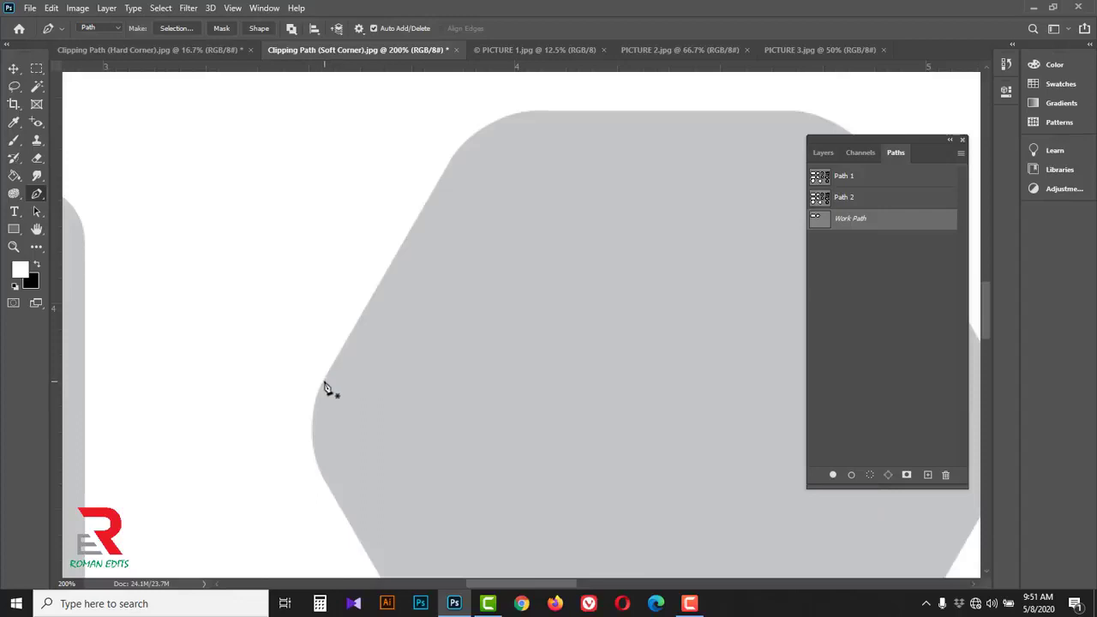
pyautogui.click(324, 381)
pyautogui.click(454, 157)
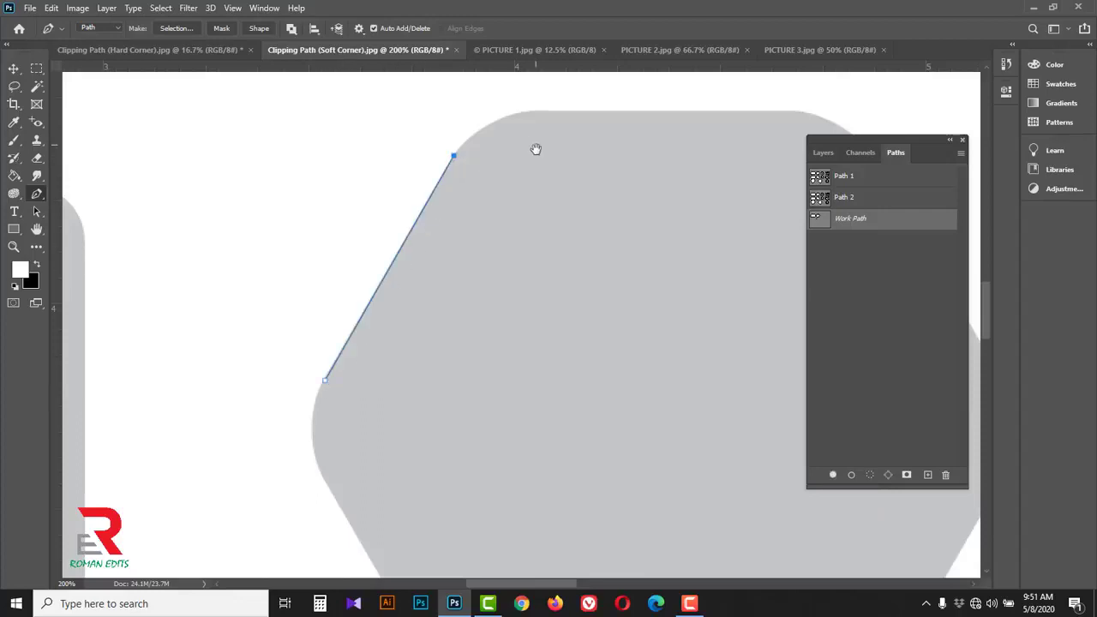
pyautogui.moveTo(537, 150); pyautogui.dragTo(465, 203)
# Step: Continue the path along the grey hexagon's top edge and curve it around the upper-right corner
pyautogui.moveTo(580, 213); pyautogui.dragTo(510, 212)
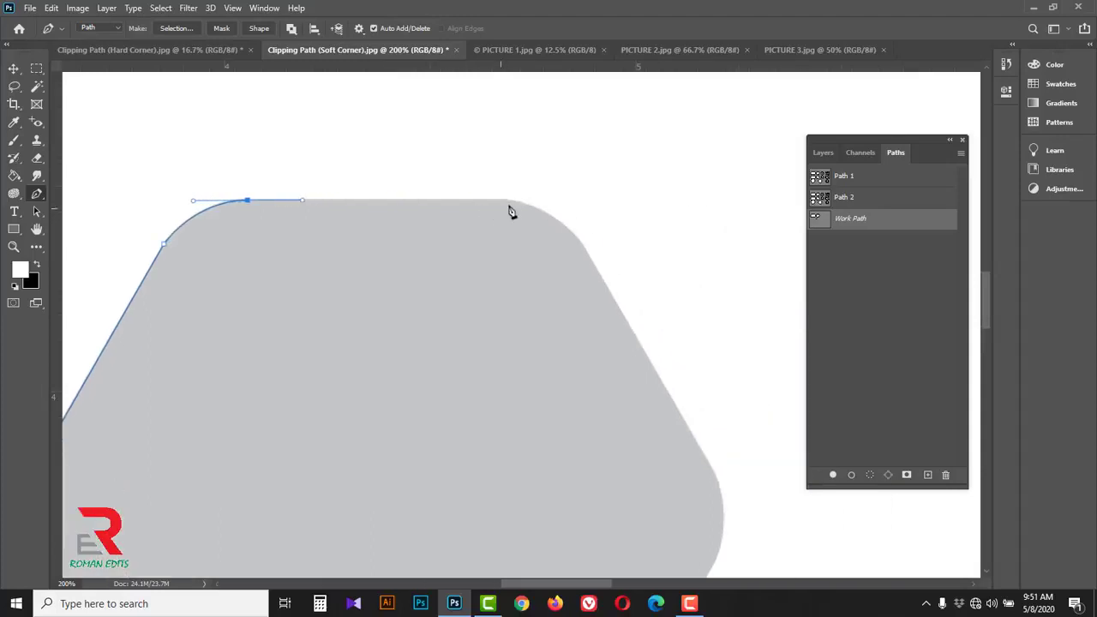
pyautogui.click(511, 202)
pyautogui.moveTo(600, 320); pyautogui.dragTo(586, 297)
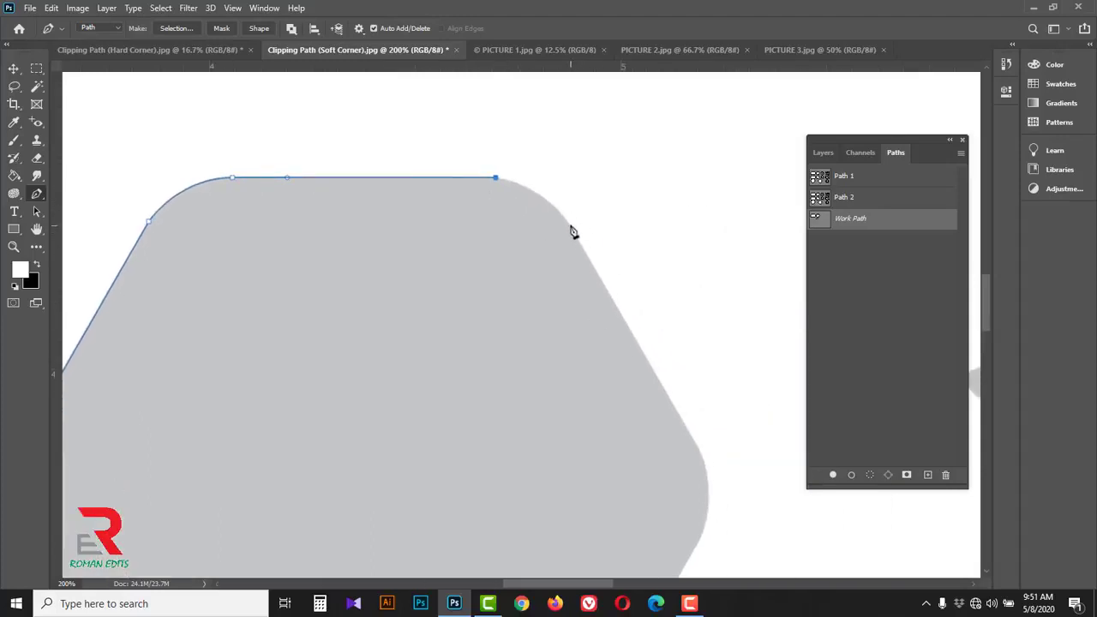
pyautogui.moveTo(568, 223); pyautogui.dragTo(593, 260)
# Step: Trace the grey hexagon's upper-right edge, curve around the right corner, and adjust that curve's direction handle to fit the shape
pyautogui.moveTo(661, 392); pyautogui.dragTo(623, 315)
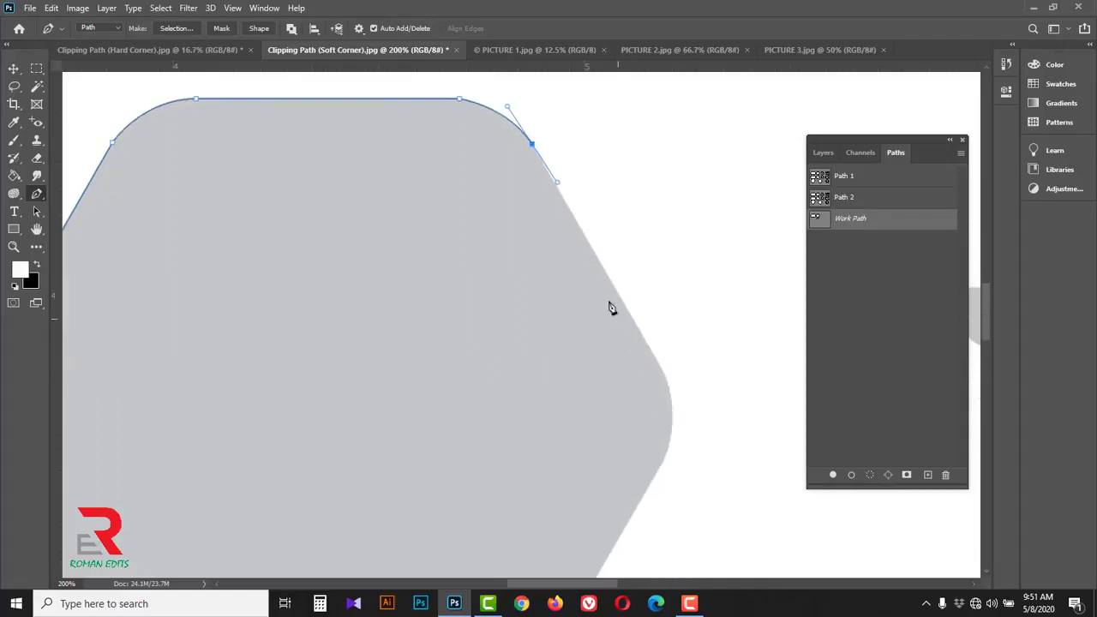
pyautogui.click(557, 188)
pyautogui.click(662, 371)
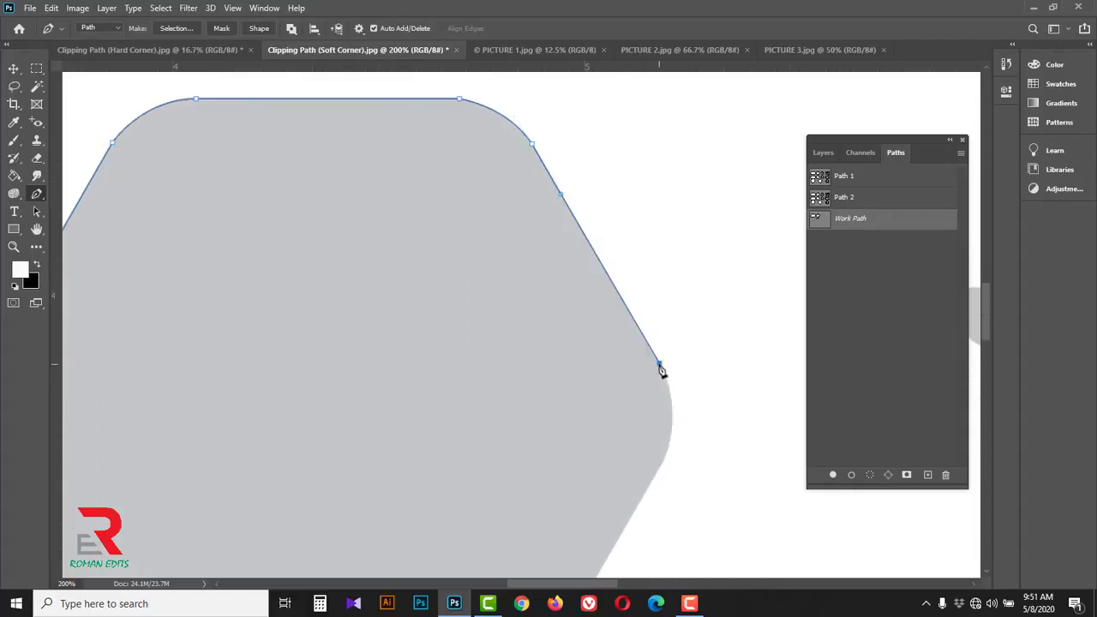
pyautogui.scroll(-3, 673, 360)
pyautogui.moveTo(679, 347); pyautogui.dragTo(654, 397)
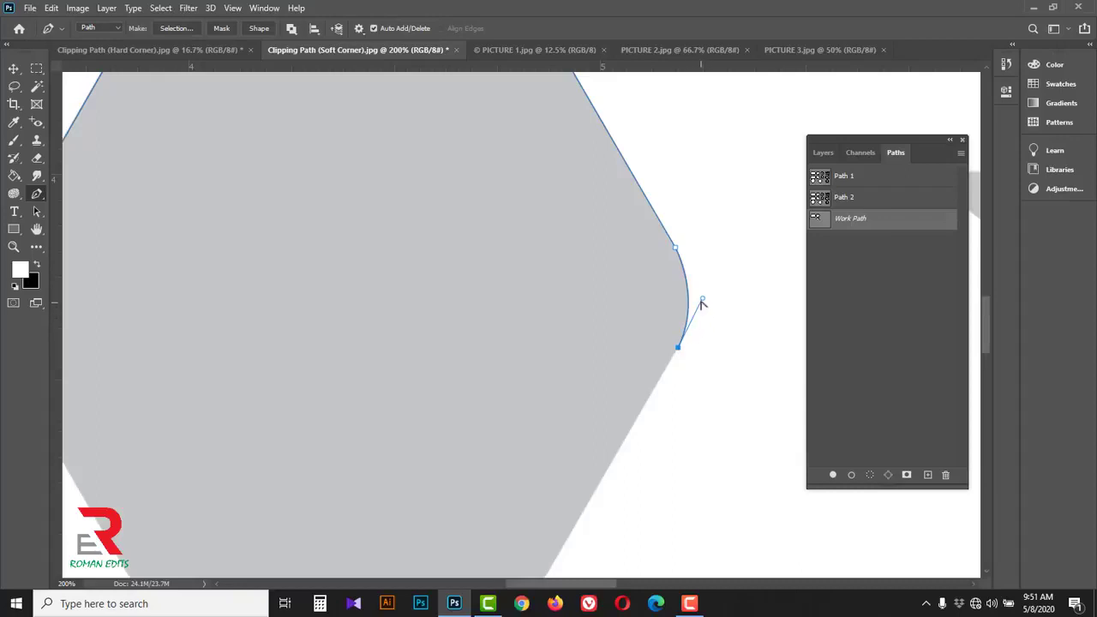
pyautogui.moveTo(705, 298); pyautogui.dragTo(558, 304)
pyautogui.moveTo(678, 307); pyautogui.dragTo(698, 308)
# Step: Trace the grey hexagon's lower-right edge and corner curve, then the bottom edge and the curve of the lower-left corner
pyautogui.scroll(-5, 608, 323)
pyautogui.hscroll(-1, 608, 323)
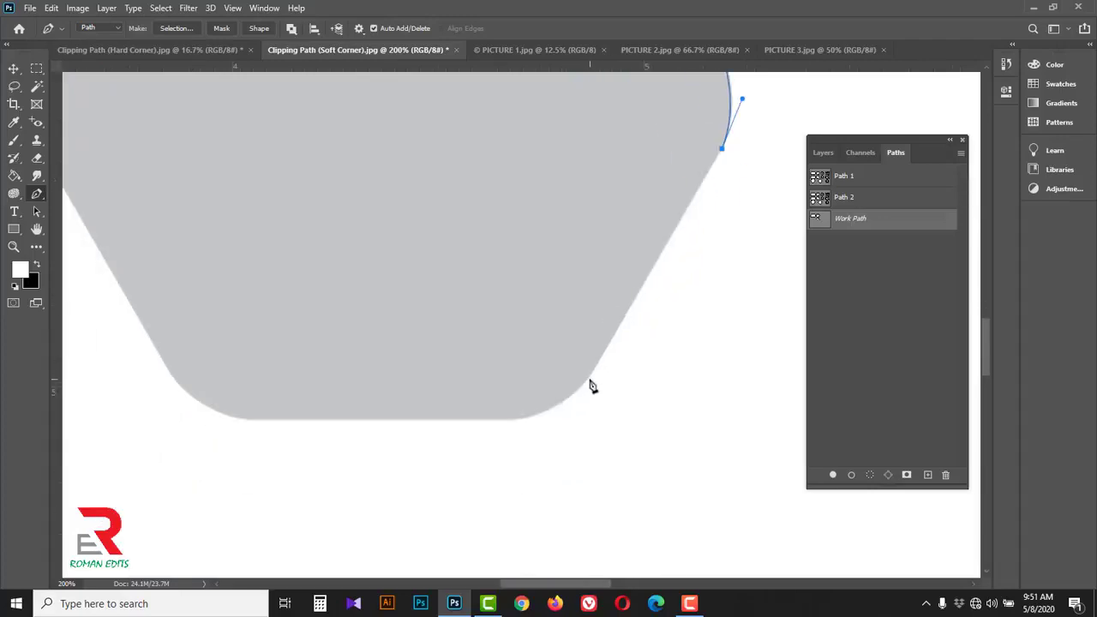
pyautogui.click(590, 375)
pyautogui.moveTo(499, 419); pyautogui.dragTo(443, 421)
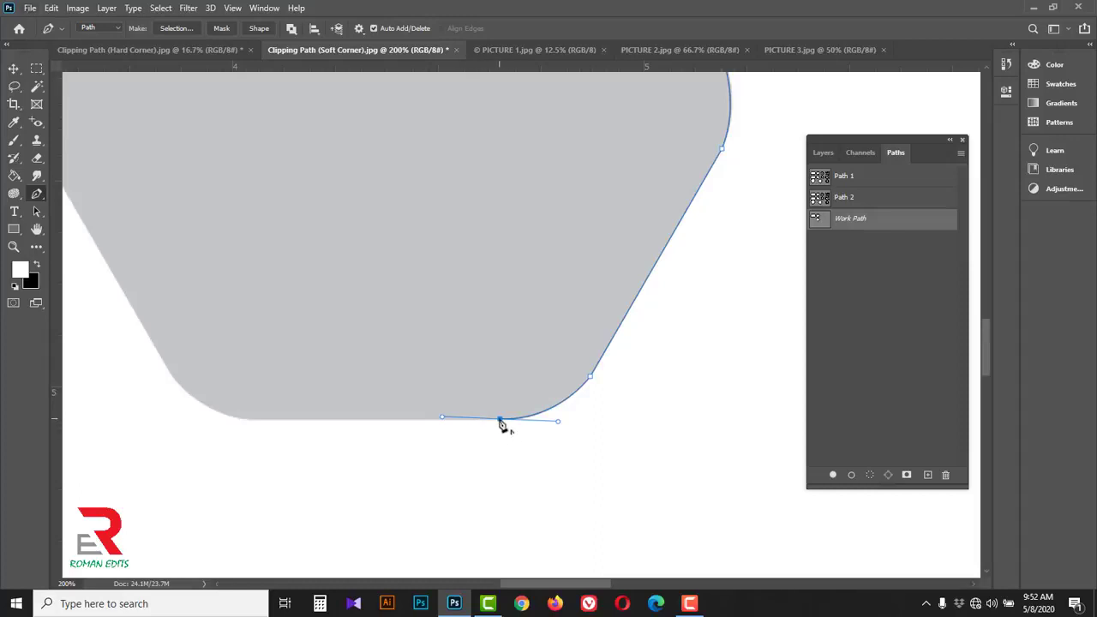
pyautogui.click(248, 419)
pyautogui.hscroll(-3, 361, 388)
pyautogui.moveTo(343, 370); pyautogui.dragTo(317, 323)
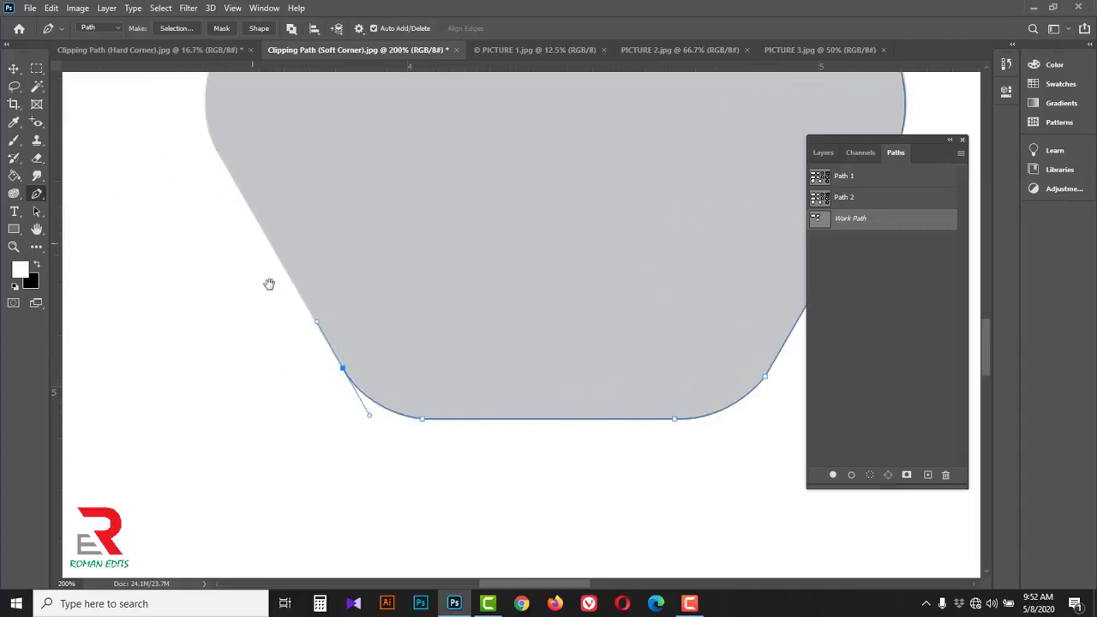
# Step: Trace the grey hexagon's lower-left edge and close the path at its starting point with a curve around the left corner
pyautogui.scroll(3, 266, 291)
pyautogui.hscroll(-1, 266, 292)
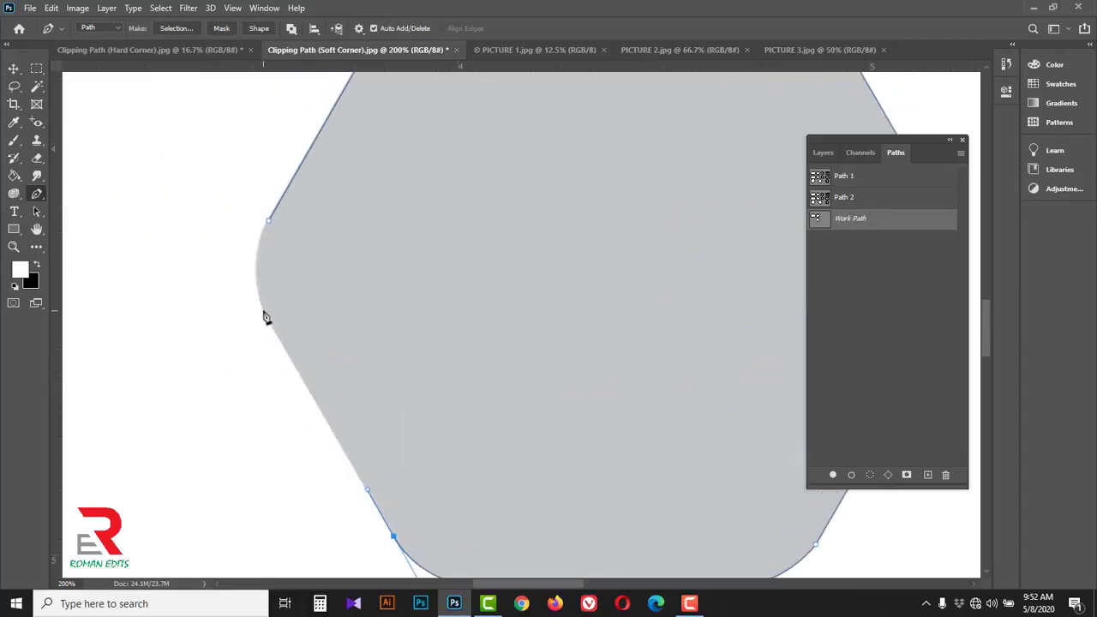
pyautogui.click(263, 309)
pyautogui.moveTo(269, 221); pyautogui.dragTo(298, 199)
# Step: Review Path 1 in Clipping Path (Hard Corner).jpg, then select all the traced shapes of the Work Path in Clipping Path (Soft Corner).jpg
pyautogui.keyDown('alt'); pyautogui.click(348, 251); pyautogui.keyUp('alt')
pyautogui.keyDown('alt'); pyautogui.click(352, 248); pyautogui.keyUp('alt')
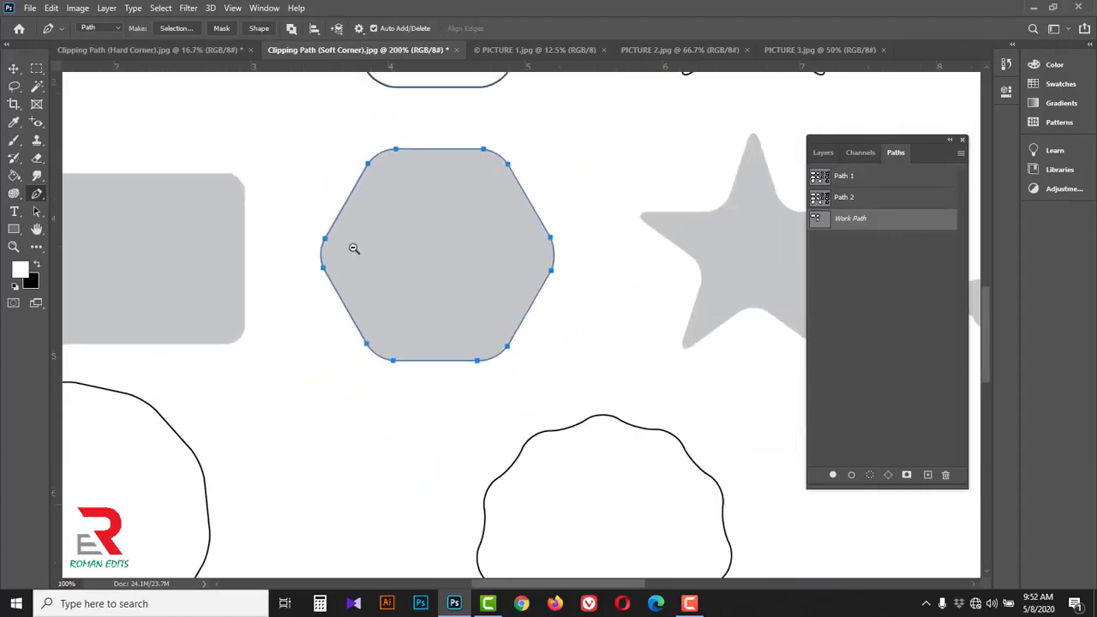
pyautogui.keyDown('alt'); pyautogui.click(353, 248); pyautogui.keyUp('alt')
pyautogui.keyDown('alt'); pyautogui.click(358, 247); pyautogui.keyUp('alt')
pyautogui.keyDown('alt'); pyautogui.click(359, 248); pyautogui.keyUp('alt')
pyautogui.moveTo(323, 199); pyautogui.dragTo(485, 277)
pyautogui.moveTo(553, 297); pyautogui.dragTo(371, 289)
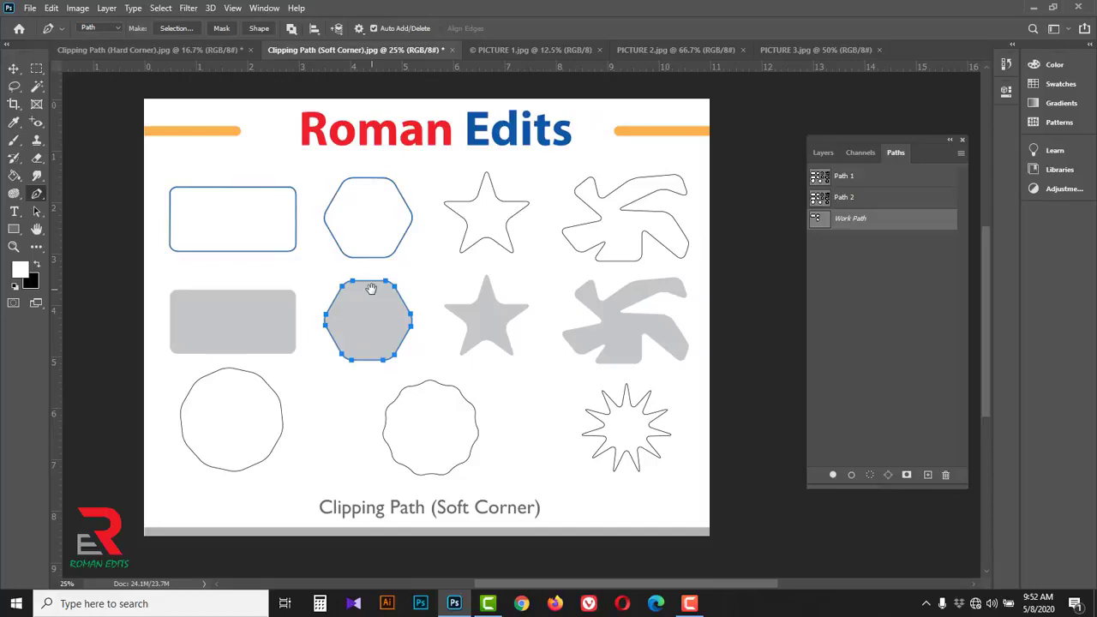
pyautogui.click(158, 51)
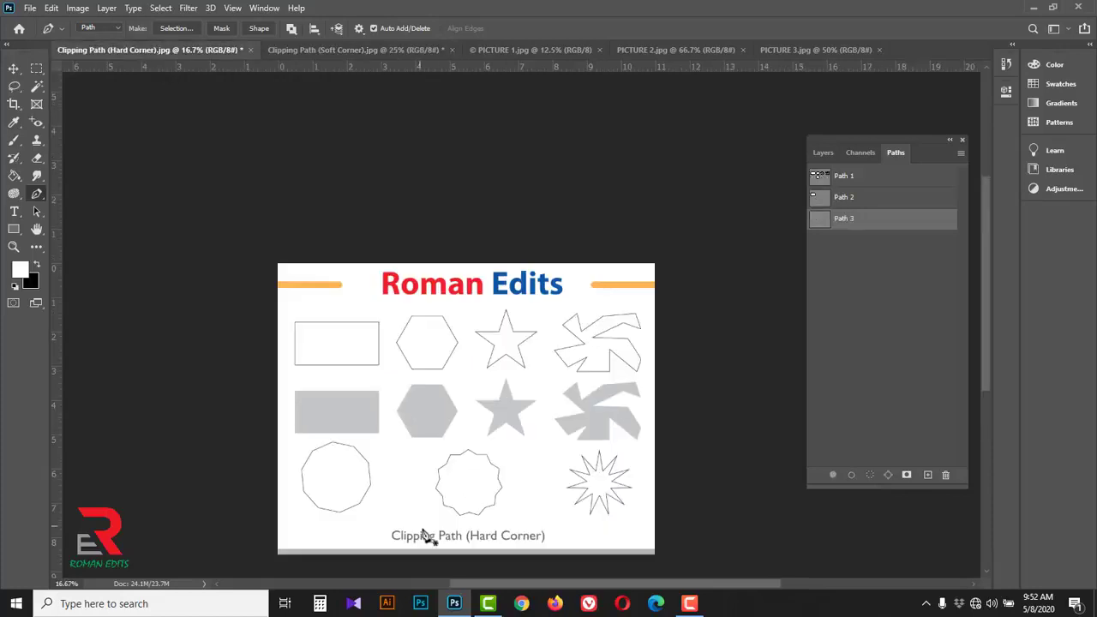
pyautogui.hotkey('ctrl', '+')
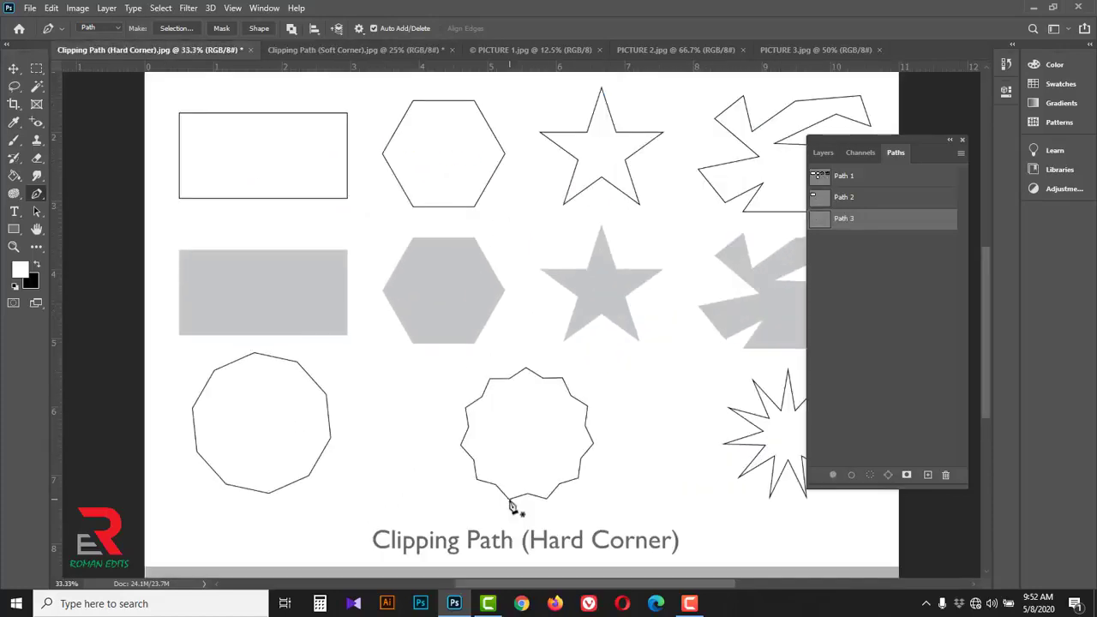
pyautogui.click(816, 185)
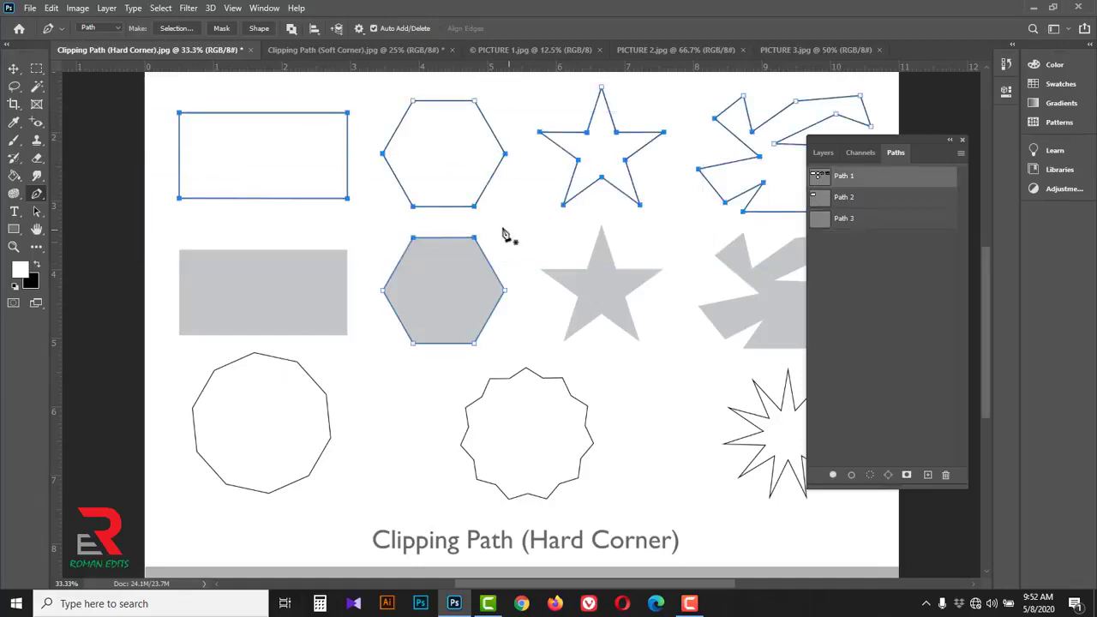
pyautogui.click(369, 50)
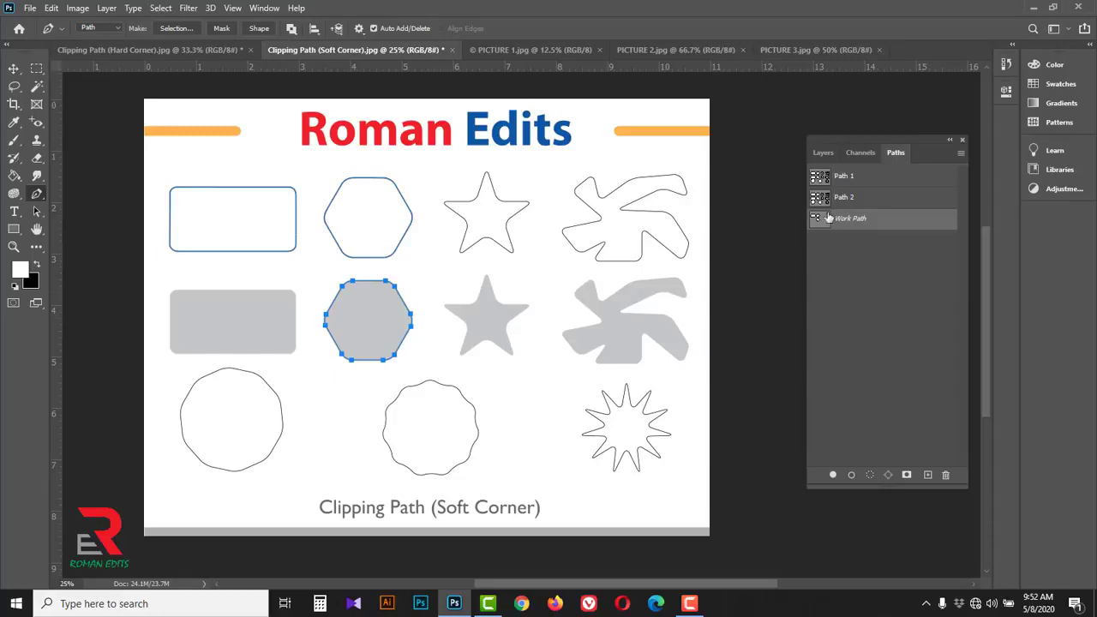
pyautogui.moveTo(172, 159); pyautogui.dragTo(756, 466)
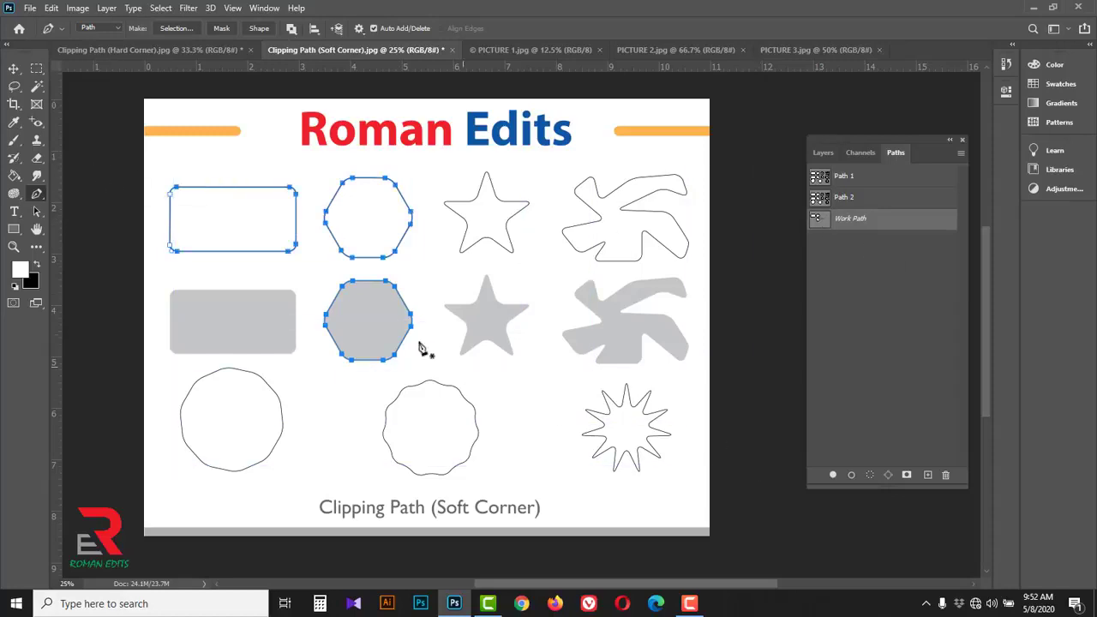
# Step: Switch to PICTURE 1.jpg, display its Work Path around the pesto tub and select all of its anchor points
pyautogui.keyDown('ctrl'); pyautogui.click(365, 273); pyautogui.keyUp('ctrl')
pyautogui.keyDown('ctrl'); pyautogui.click(354, 231); pyautogui.keyUp('ctrl')
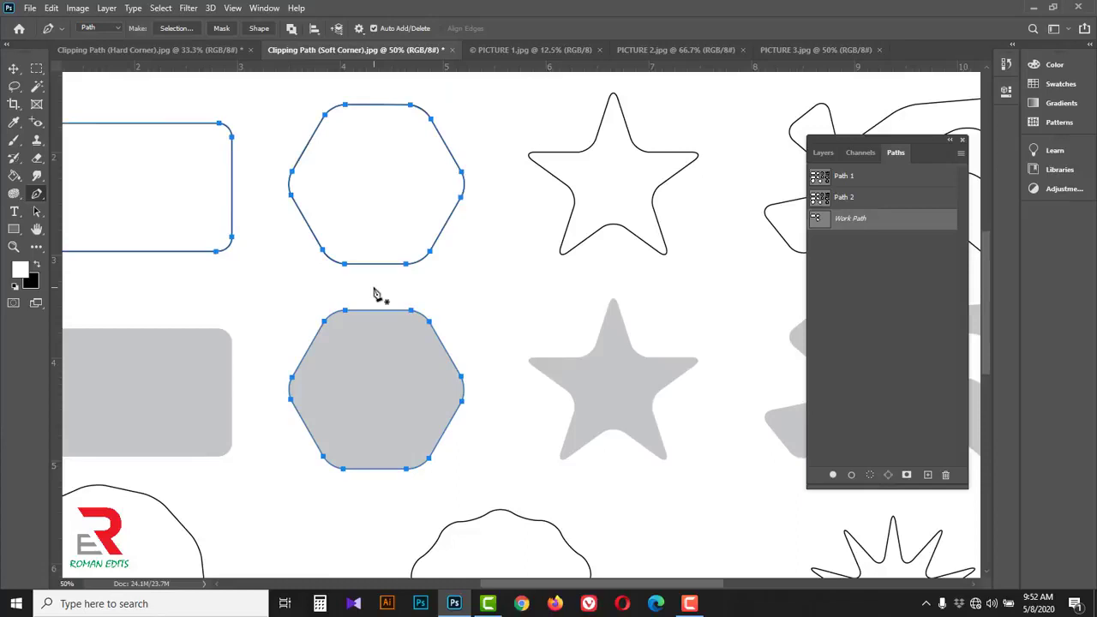
pyautogui.click(505, 50)
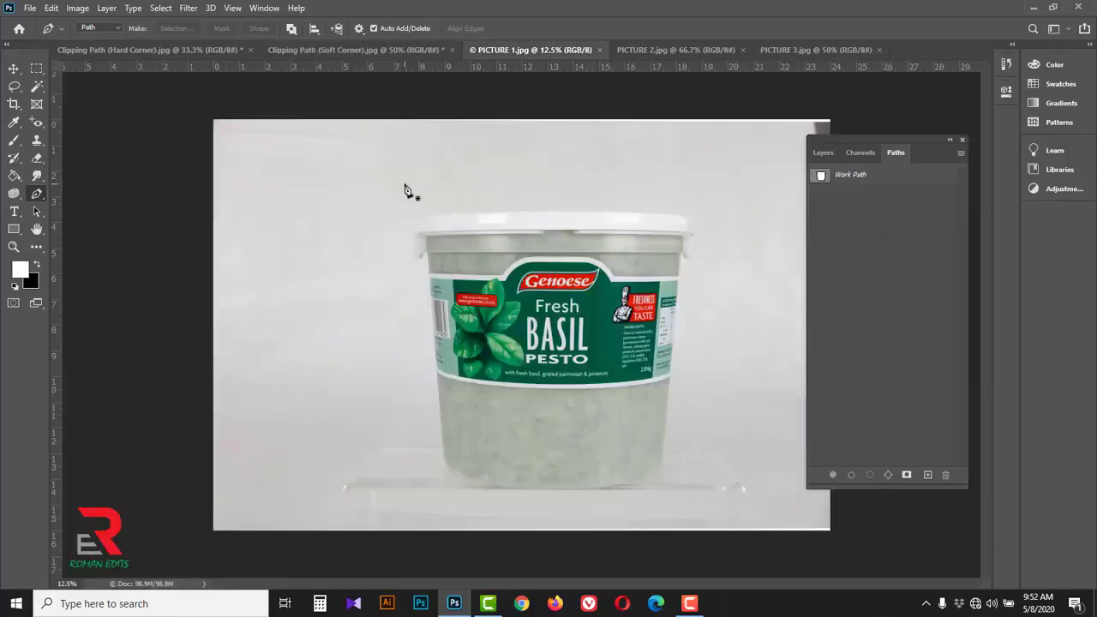
pyautogui.click(822, 178)
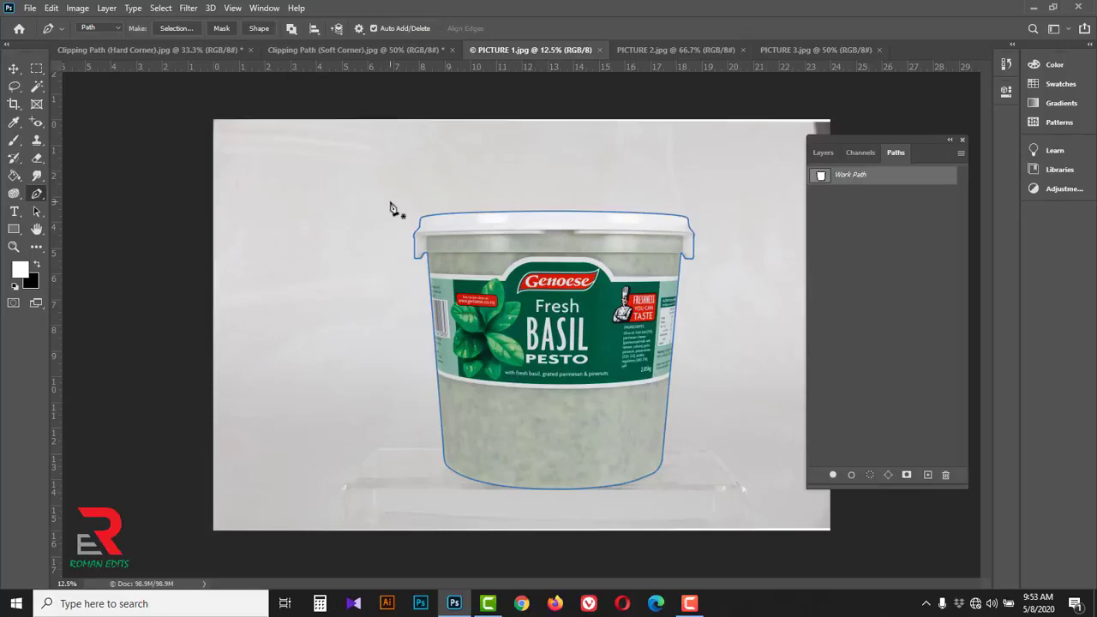
pyautogui.moveTo(340, 177); pyautogui.dragTo(773, 524)
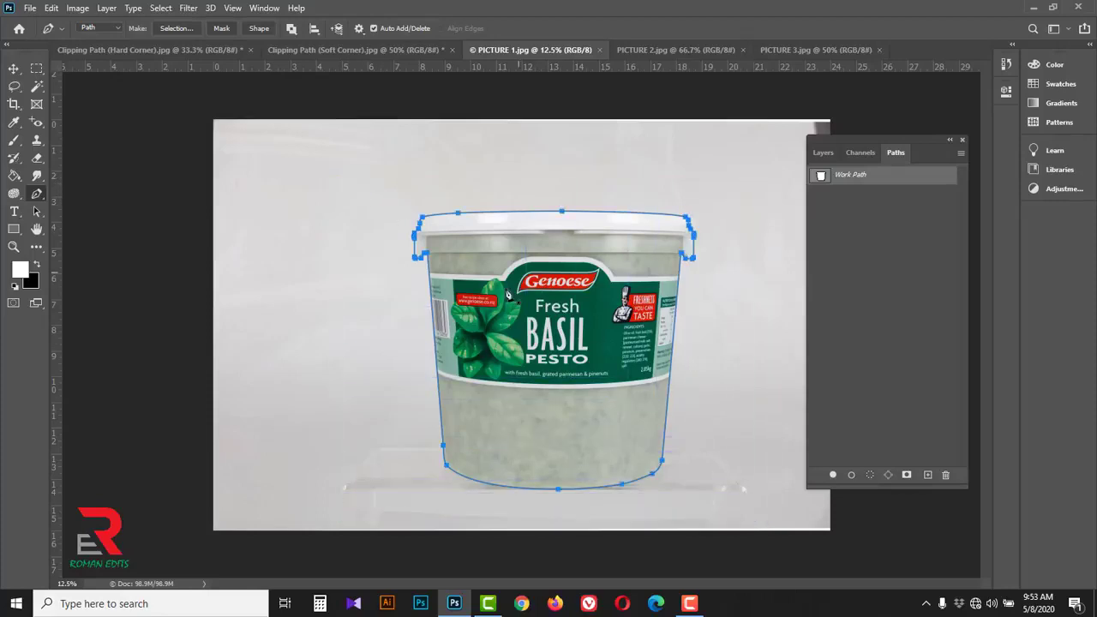
# Step: Examine the anchor points of the existing path around the tub's lid, sides and base up close
pyautogui.keyDown('ctrl'); pyautogui.click(455, 463); pyautogui.keyUp('ctrl')
pyautogui.keyDown('ctrl'); pyautogui.click(441, 489); pyautogui.keyUp('ctrl')
pyautogui.keyDown('ctrl'); pyautogui.click(441, 491); pyautogui.keyUp('ctrl')
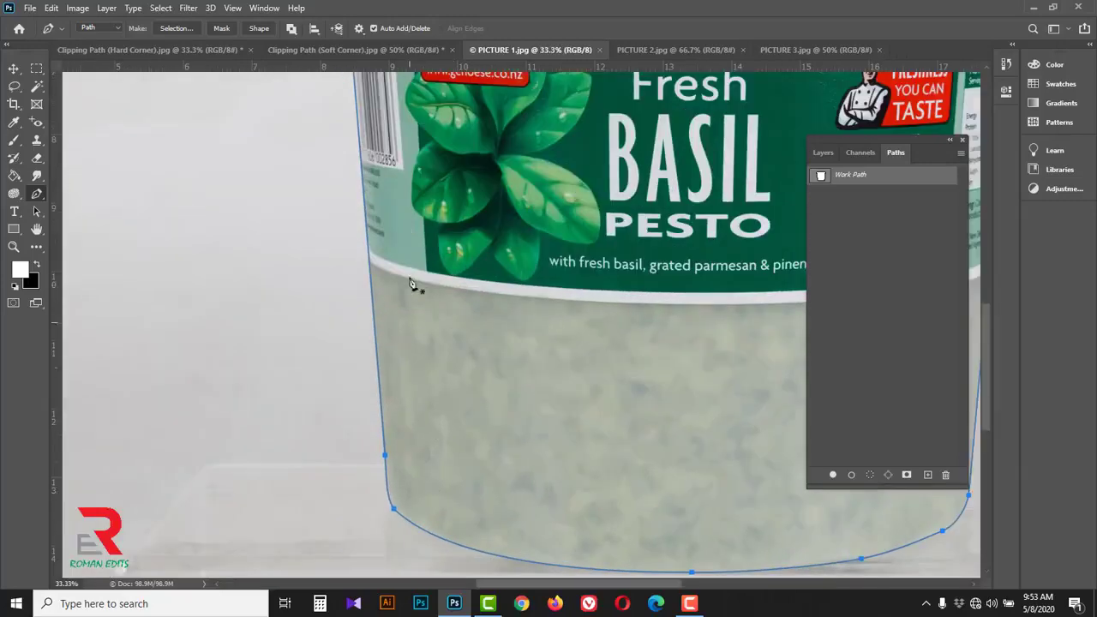
pyautogui.moveTo(392, 195); pyautogui.dragTo(390, 421)
pyautogui.moveTo(496, 285); pyautogui.dragTo(316, 271)
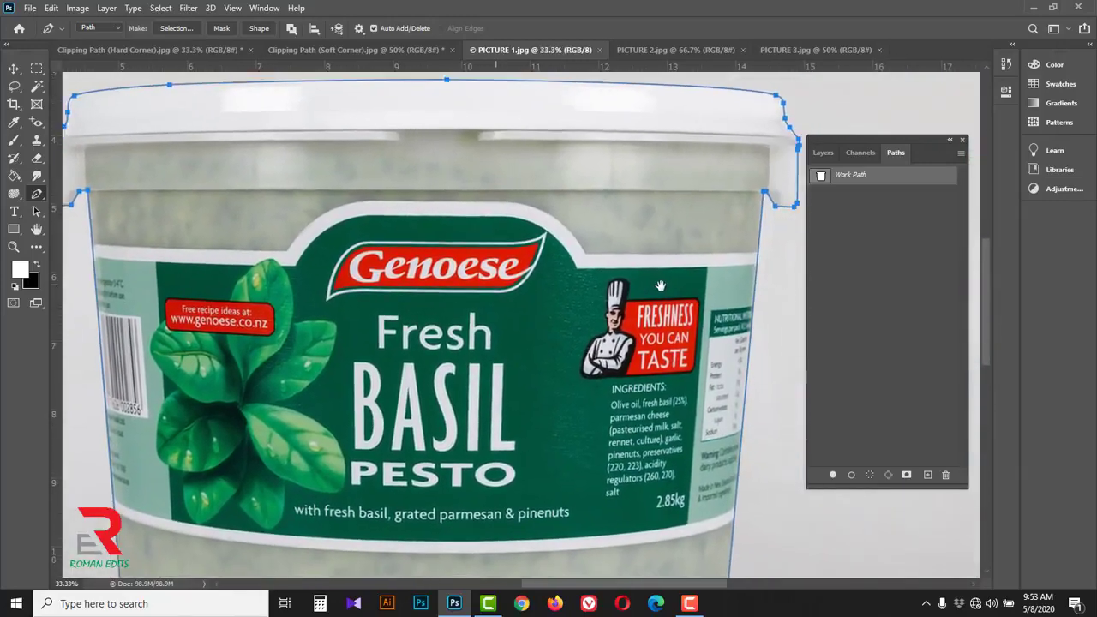
pyautogui.keyDown('ctrl'); pyautogui.click(733, 143); pyautogui.keyUp('ctrl')
pyautogui.moveTo(731, 155); pyautogui.dragTo(662, 196)
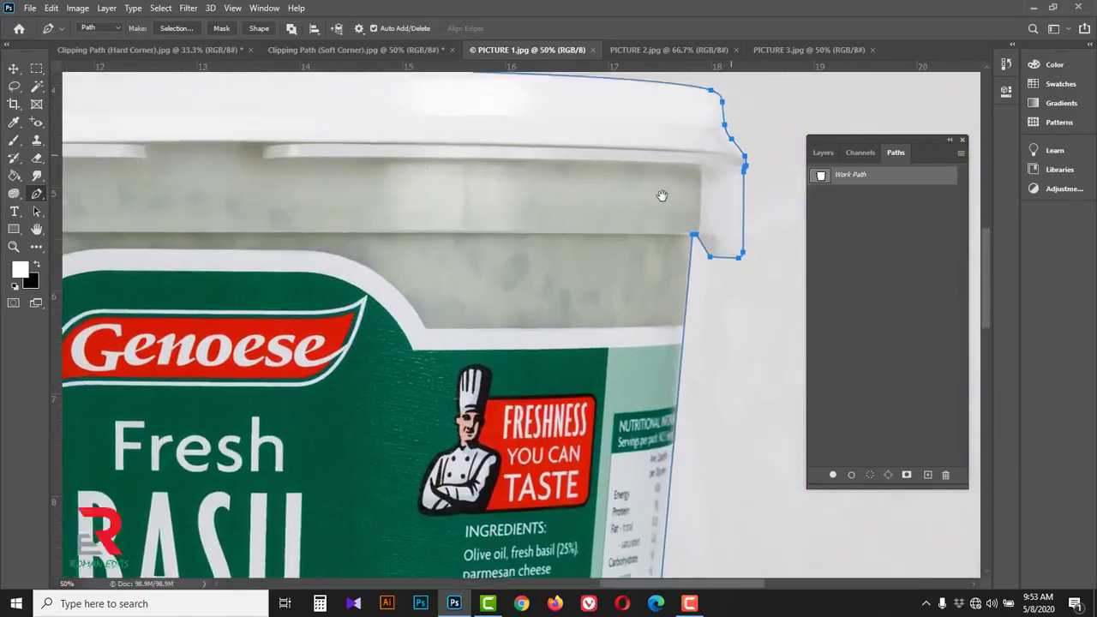
pyautogui.moveTo(682, 419); pyautogui.dragTo(705, 273)
pyautogui.moveTo(646, 370); pyautogui.dragTo(666, 274)
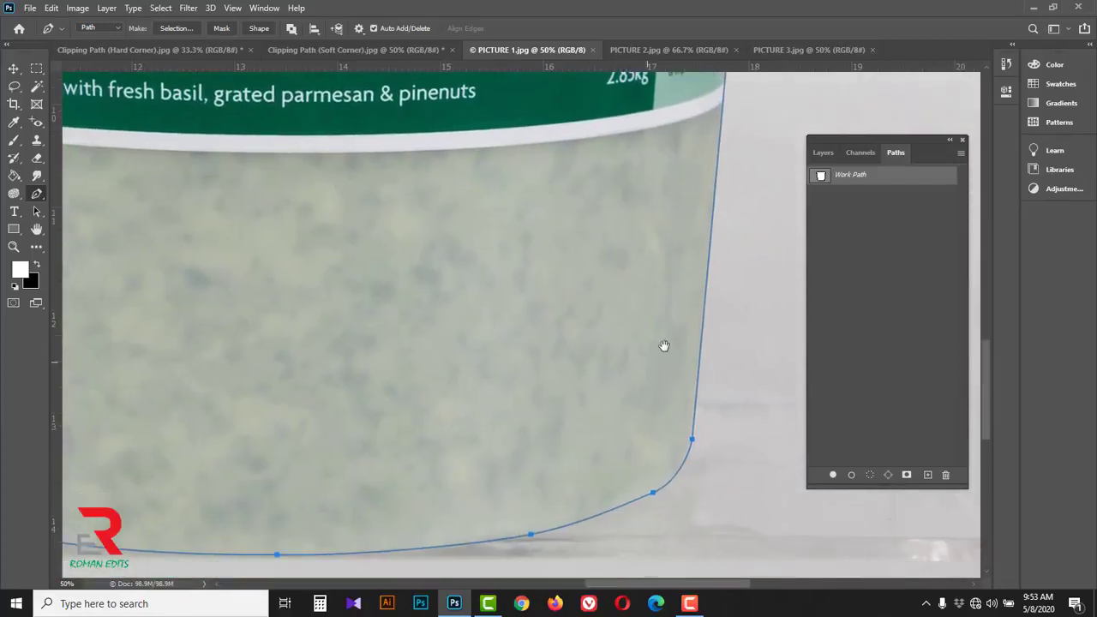
pyautogui.moveTo(374, 434); pyautogui.dragTo(556, 456)
pyautogui.moveTo(200, 287); pyautogui.dragTo(241, 454)
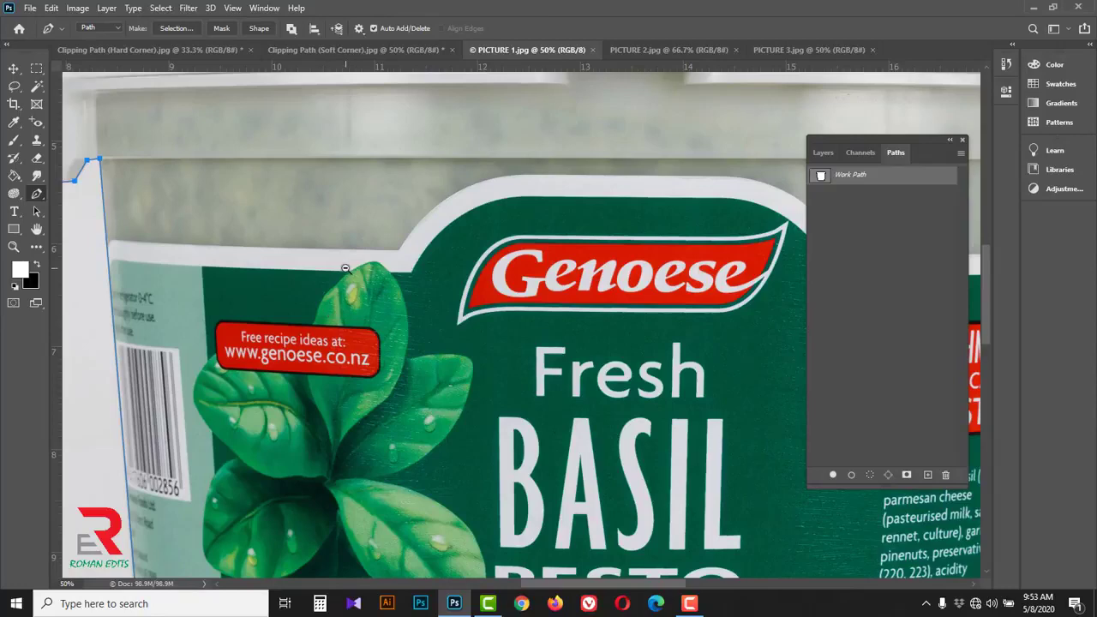
pyautogui.keyDown('alt'); pyautogui.click(346, 268); pyautogui.keyUp('alt')
pyautogui.keyDown('alt'); pyautogui.click(345, 271); pyautogui.keyUp('alt')
pyautogui.keyDown('alt'); pyautogui.click(512, 312); pyautogui.keyUp('alt')
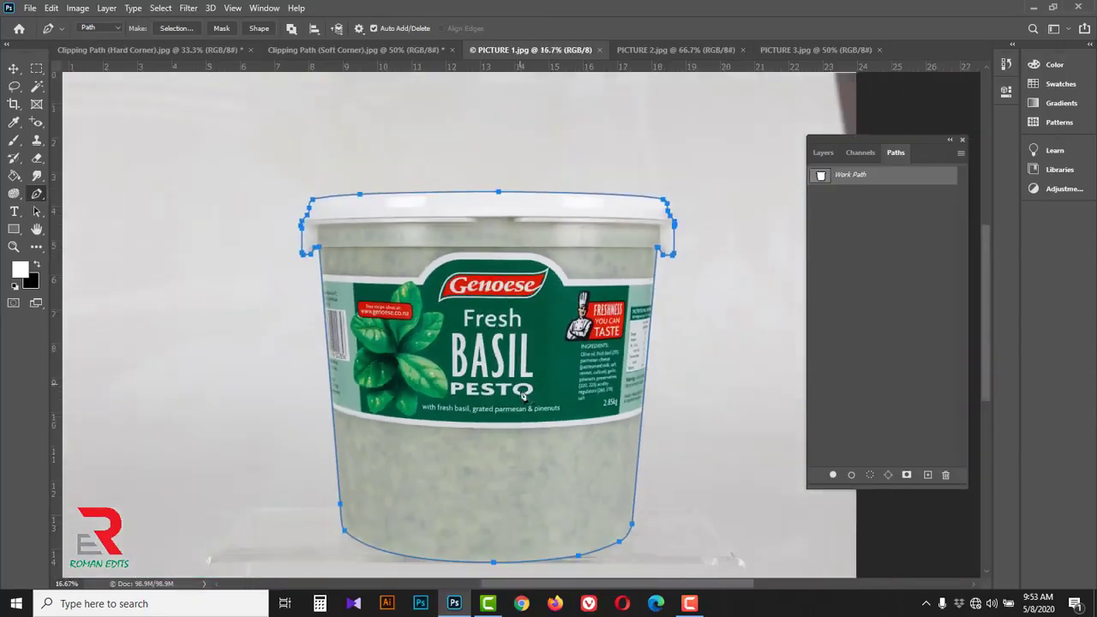
# Step: Delete the Work Path of PICTURE 1.jpg, choose the standard Pen Tool and display the document's layers
pyautogui.moveTo(907, 184); pyautogui.dragTo(948, 477)
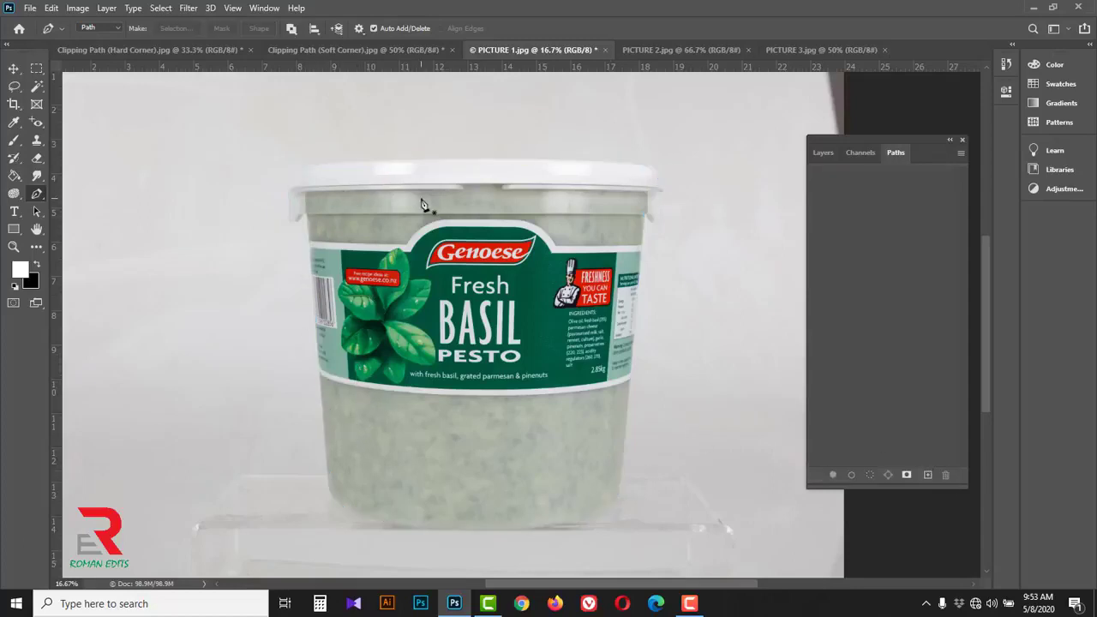
pyautogui.rightClick(36, 195)
pyautogui.click(99, 195)
pyautogui.click(822, 153)
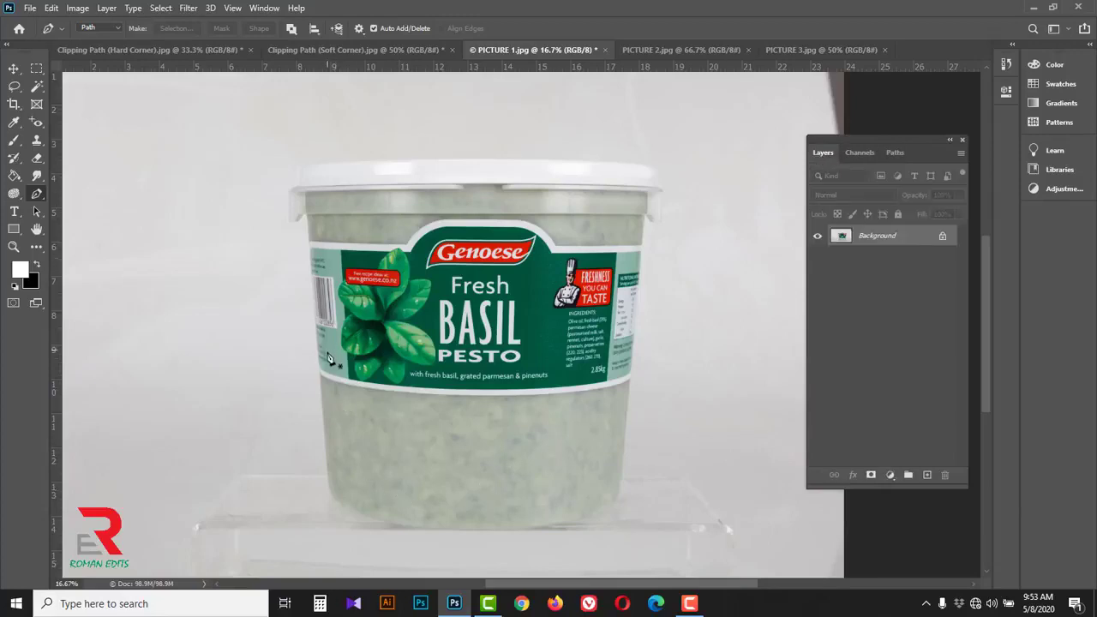
# Step: Start a new path at the tub's lower-left side and trace its straight left edge up to the lid's rim
pyautogui.click(333, 490)
pyautogui.click(330, 495)
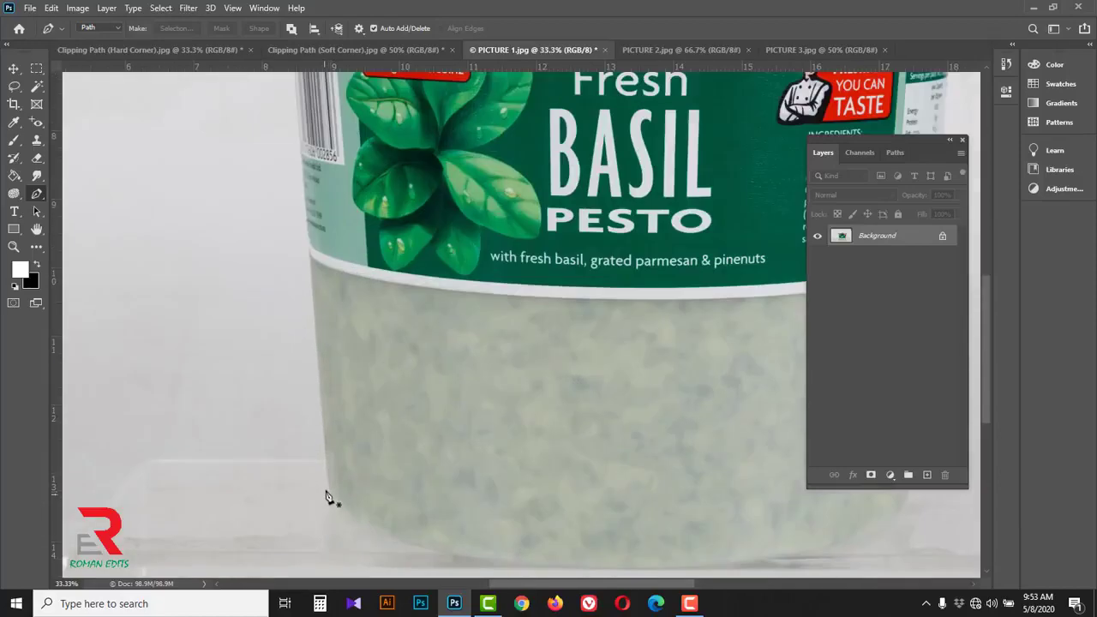
pyautogui.click(328, 478)
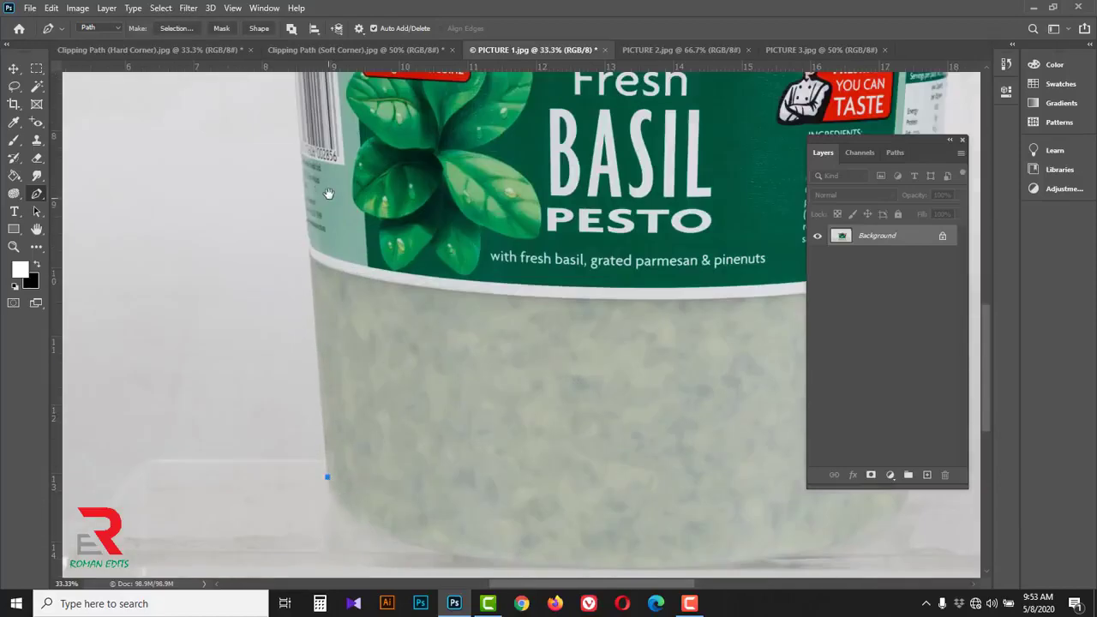
pyautogui.moveTo(331, 190); pyautogui.dragTo(341, 438)
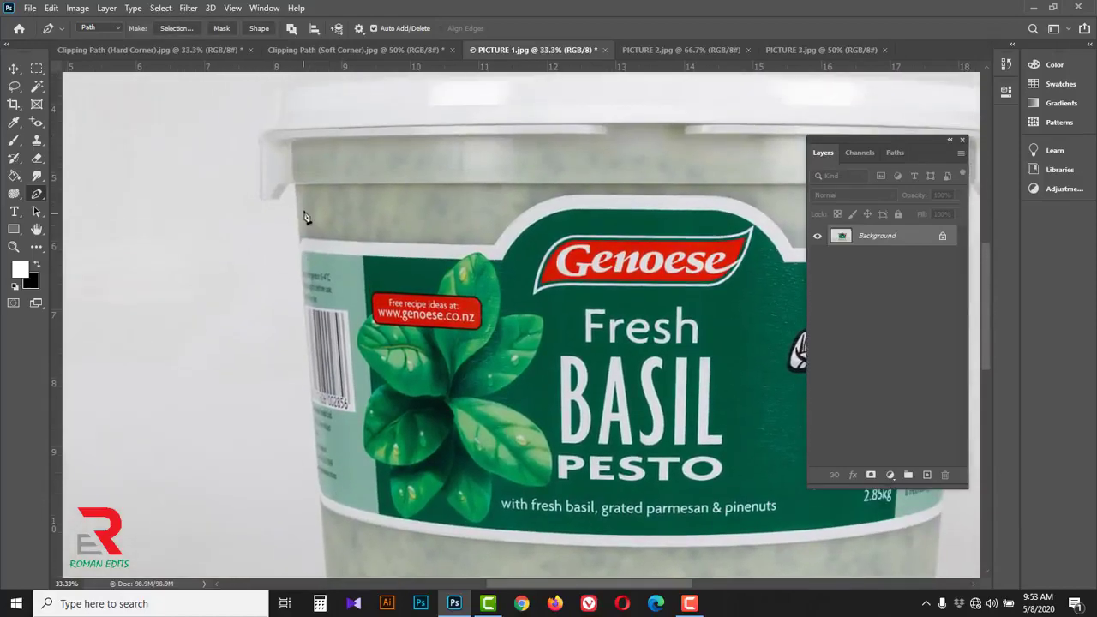
pyautogui.click(300, 185)
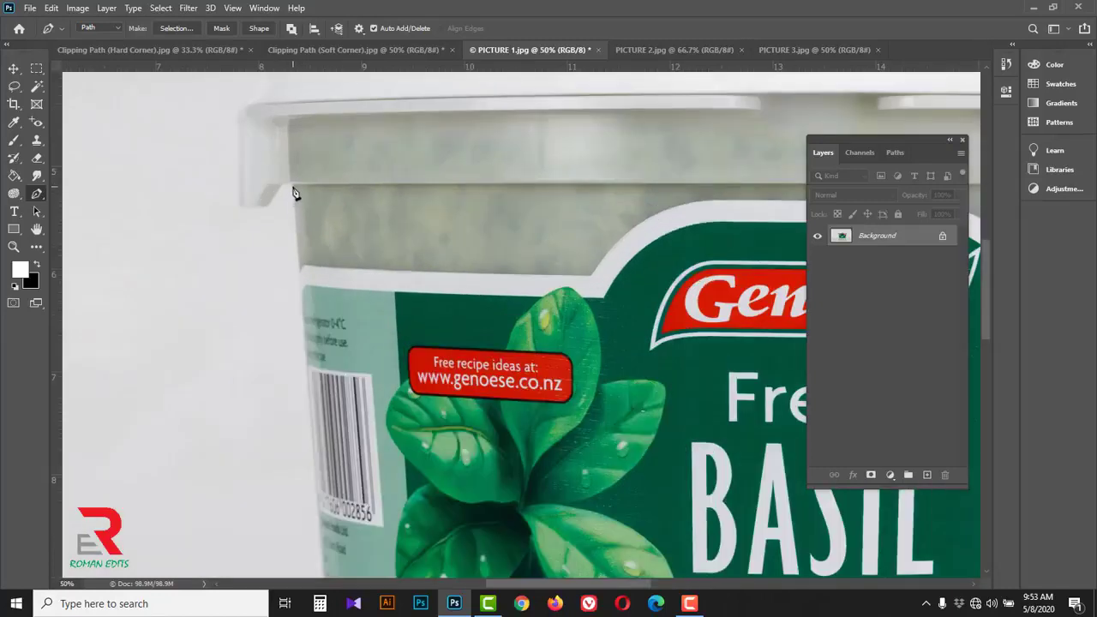
pyautogui.click(293, 185)
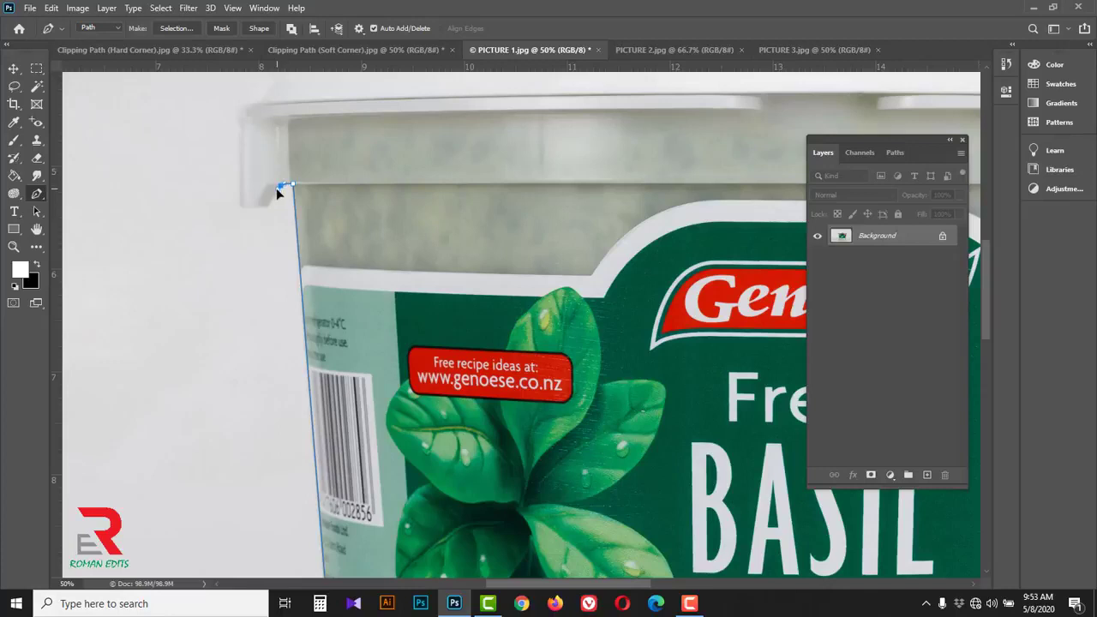
# Step: Trace the lower contour of the lid's left tab with corner and curve points, then its straight outer edge upward
pyautogui.click(271, 202)
pyautogui.click(272, 203)
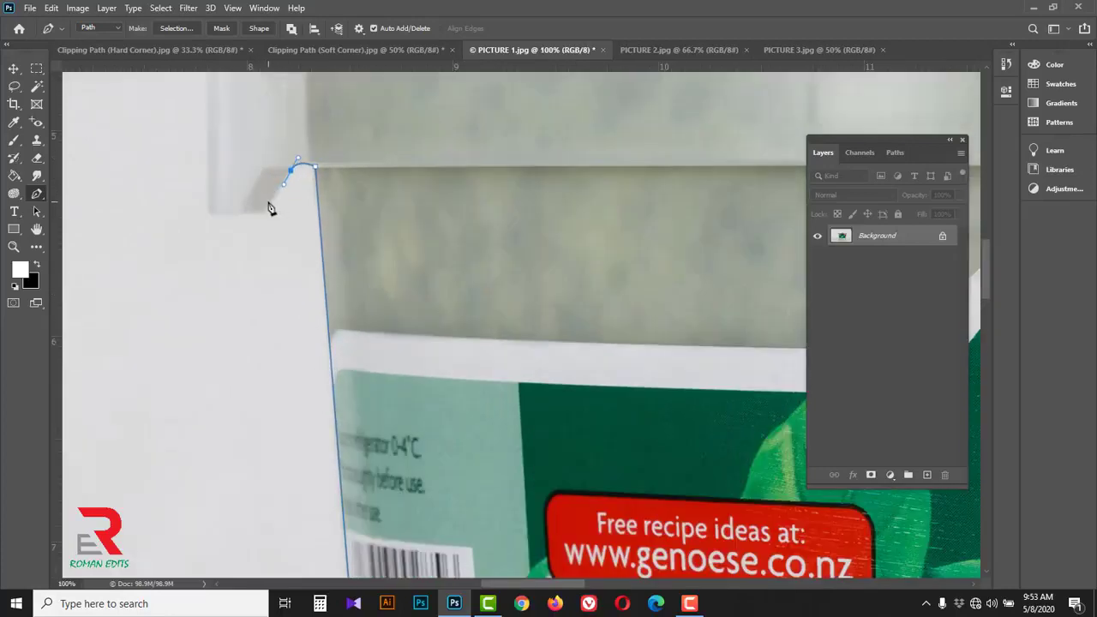
pyautogui.click(271, 204)
pyautogui.moveTo(253, 213); pyautogui.dragTo(236, 216)
pyautogui.click(219, 215)
pyautogui.moveTo(210, 198); pyautogui.dragTo(213, 193)
pyautogui.moveTo(227, 130); pyautogui.dragTo(226, 315)
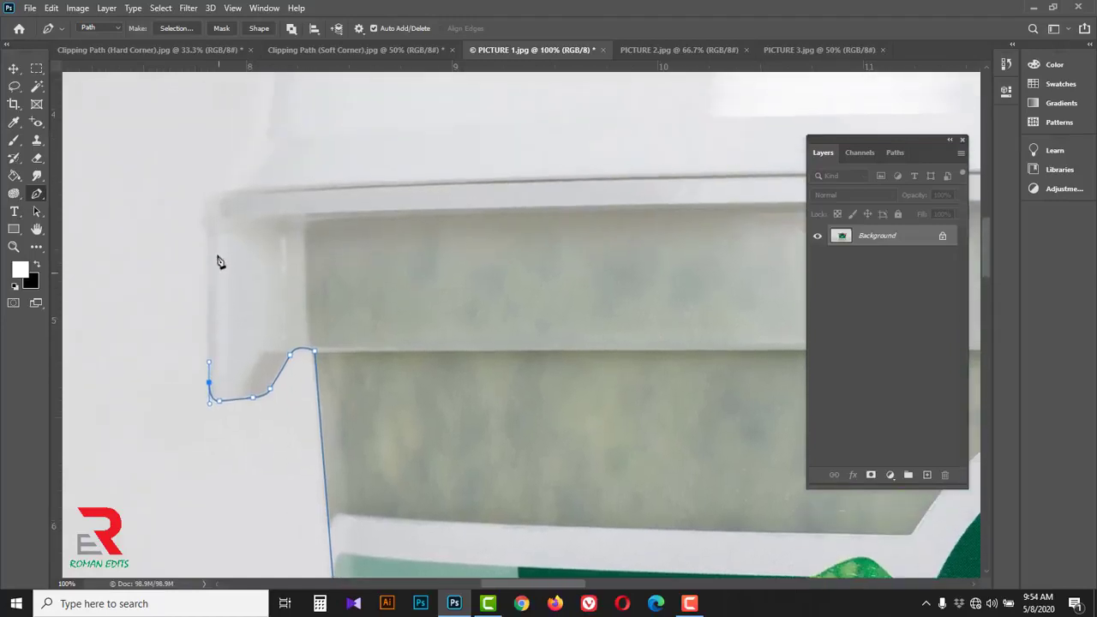
pyautogui.click(208, 236)
pyautogui.moveTo(233, 238); pyautogui.dragTo(270, 337)
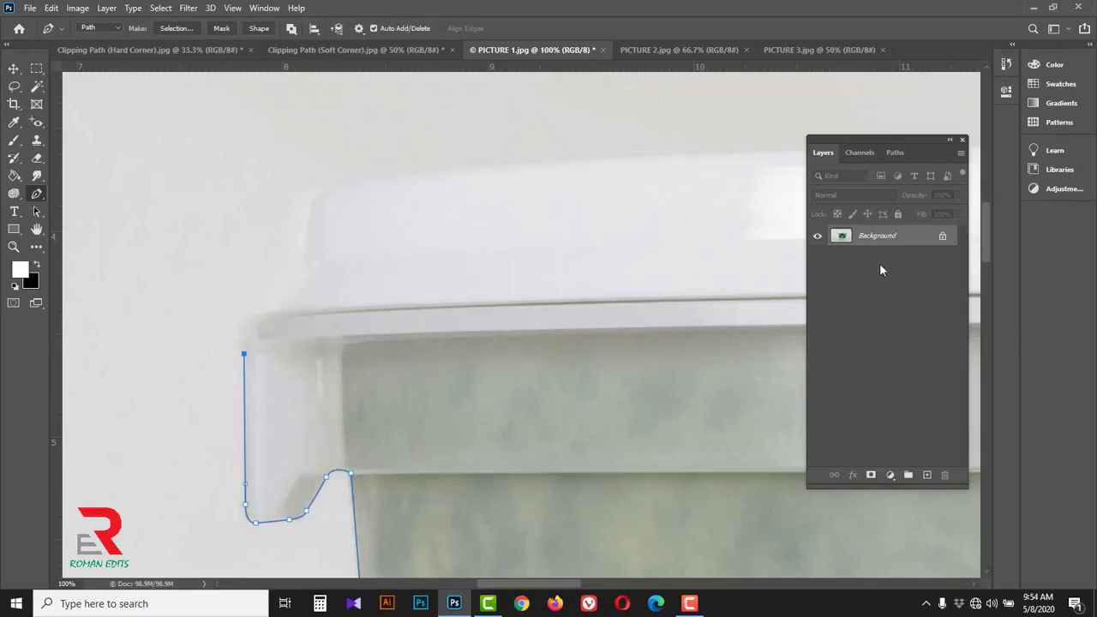
# Step: Duplicate the Background layer and darken the copy with Curves by pulling the middle of the RGB curve down
pyautogui.moveTo(914, 242); pyautogui.dragTo(927, 475)
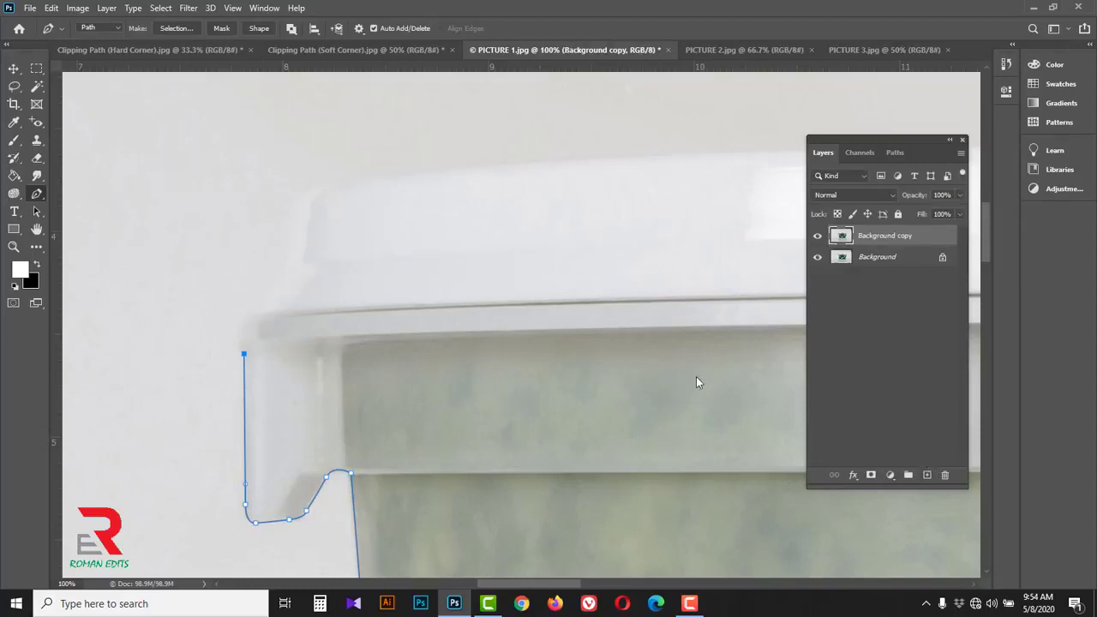
pyautogui.click(77, 9)
pyautogui.moveTo(98, 45)
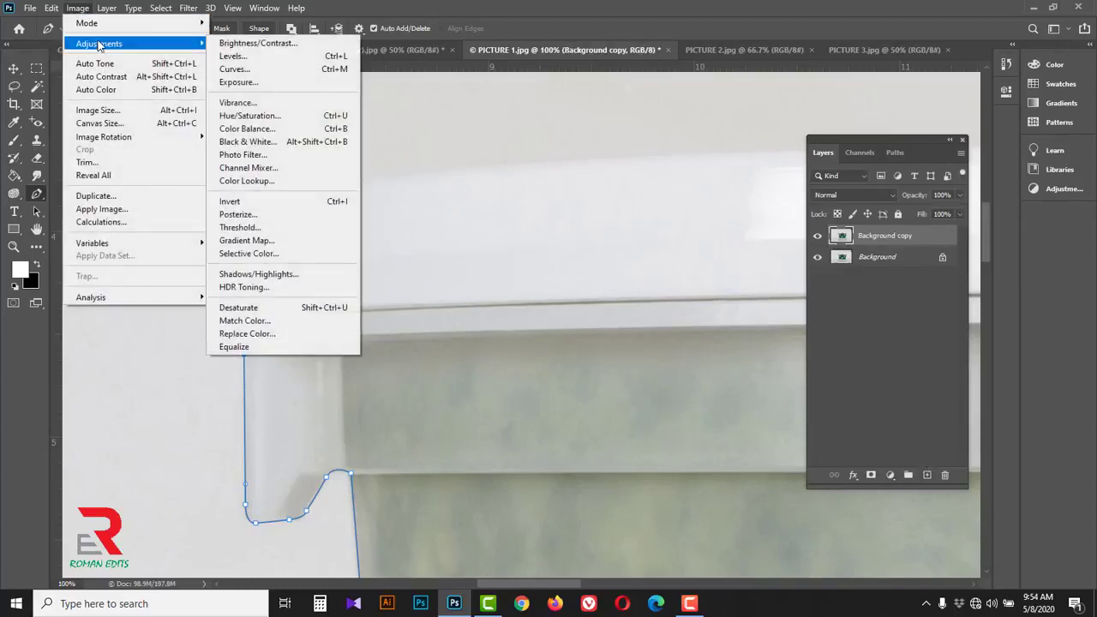
pyautogui.click(244, 70)
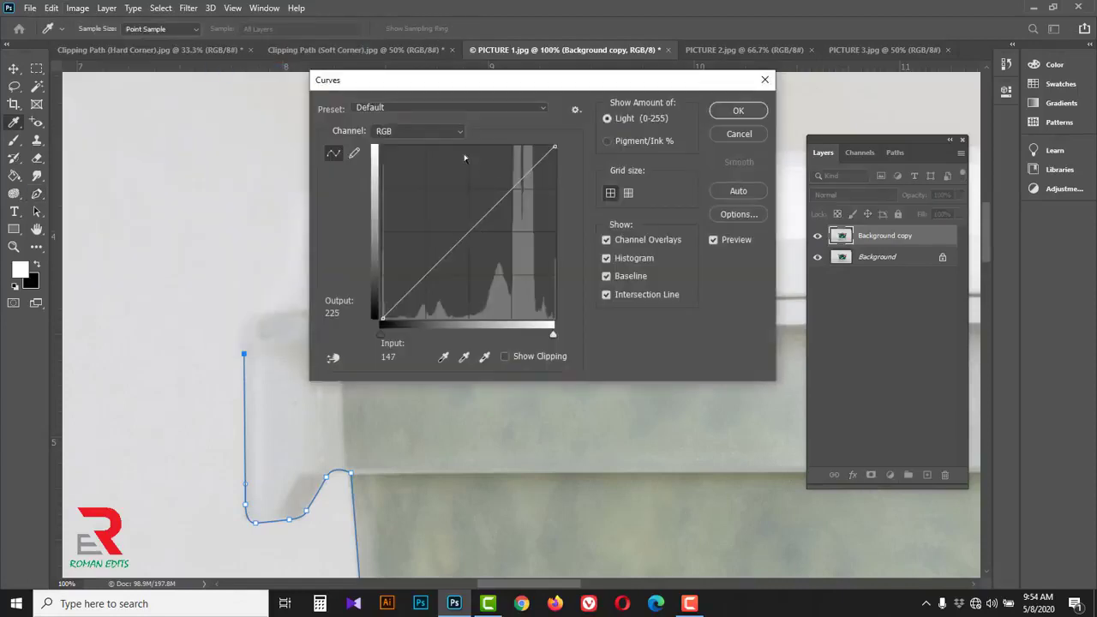
pyautogui.moveTo(429, 85); pyautogui.dragTo(465, 271)
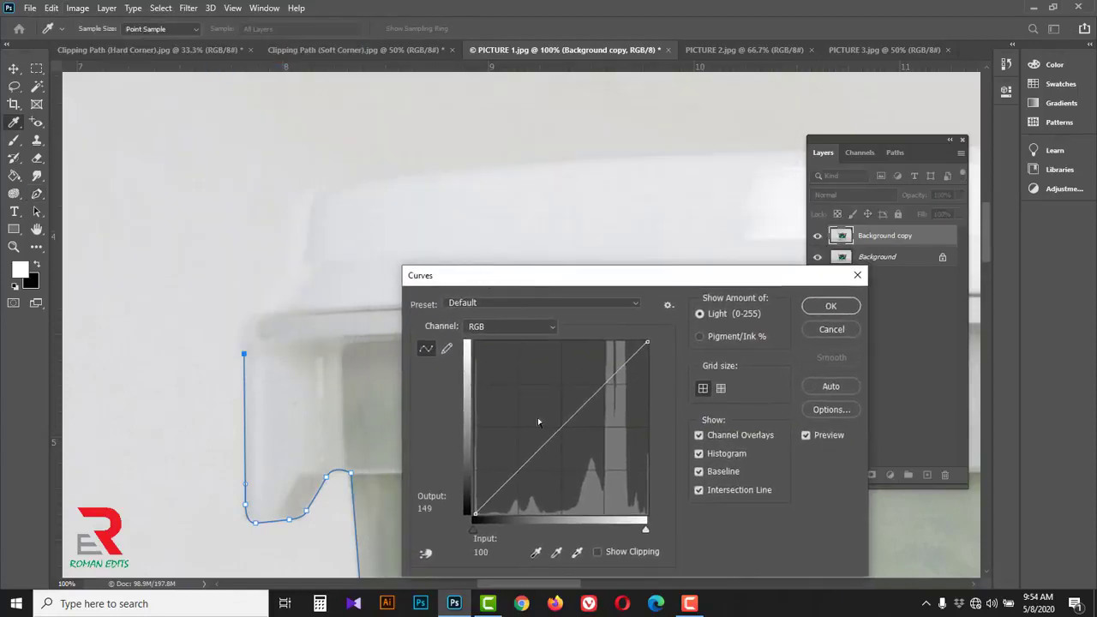
pyautogui.moveTo(562, 429)
pyautogui.mouseDown()
pyautogui.moveTo(534, 409)
pyautogui.moveTo(581, 444)
pyautogui.mouseUp()
pyautogui.click(828, 307)
# Step: Continue the path with the Pen tool around the lid's left rim and its rounded upper-left corner using curve points
pyautogui.press('p')
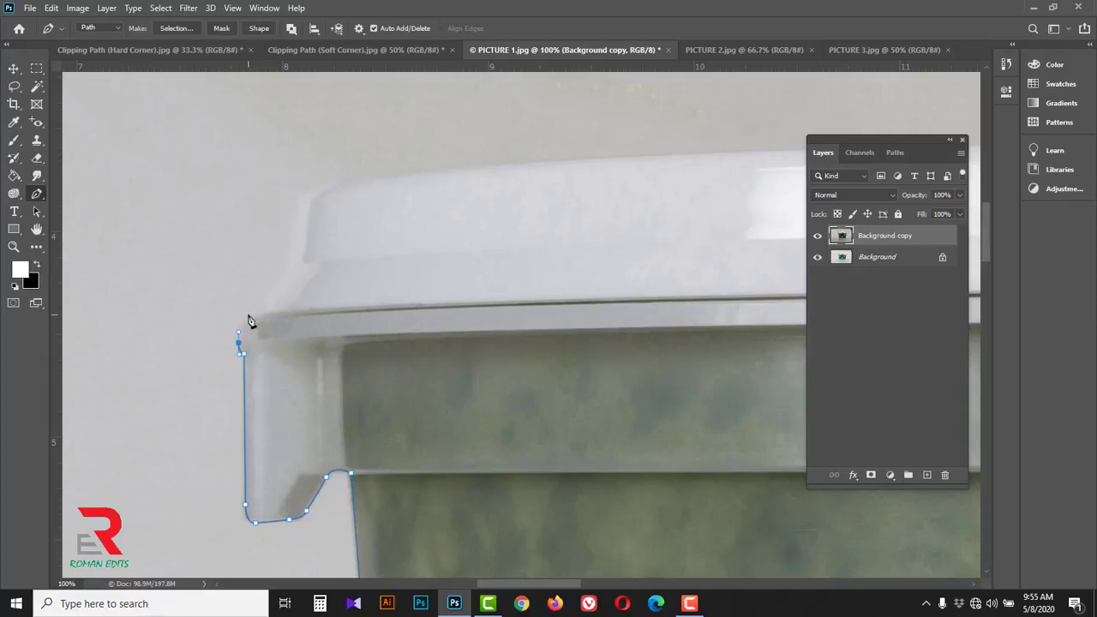
pyautogui.moveTo(249, 312); pyautogui.dragTo(257, 314)
pyautogui.moveTo(288, 249); pyautogui.dragTo(290, 230)
pyautogui.moveTo(346, 180); pyautogui.dragTo(413, 174)
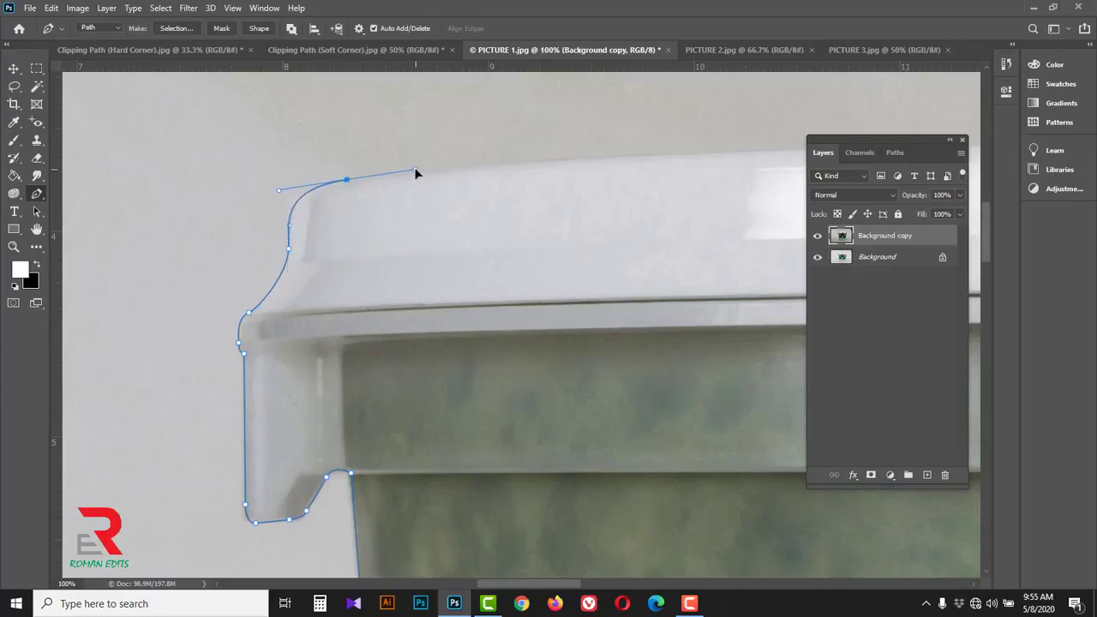
# Step: Extend the path along the left part of the lid's top edge and hide the Background copy layer
pyautogui.moveTo(665, 182); pyautogui.dragTo(495, 206)
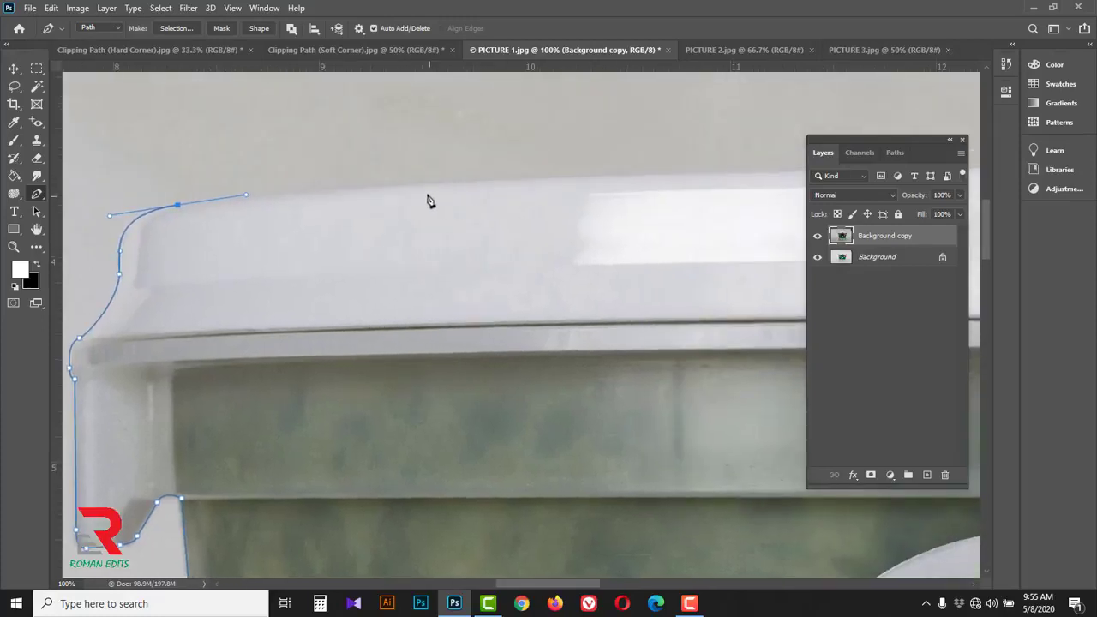
pyautogui.moveTo(434, 183); pyautogui.dragTo(466, 181)
pyautogui.moveTo(574, 237); pyautogui.dragTo(610, 248)
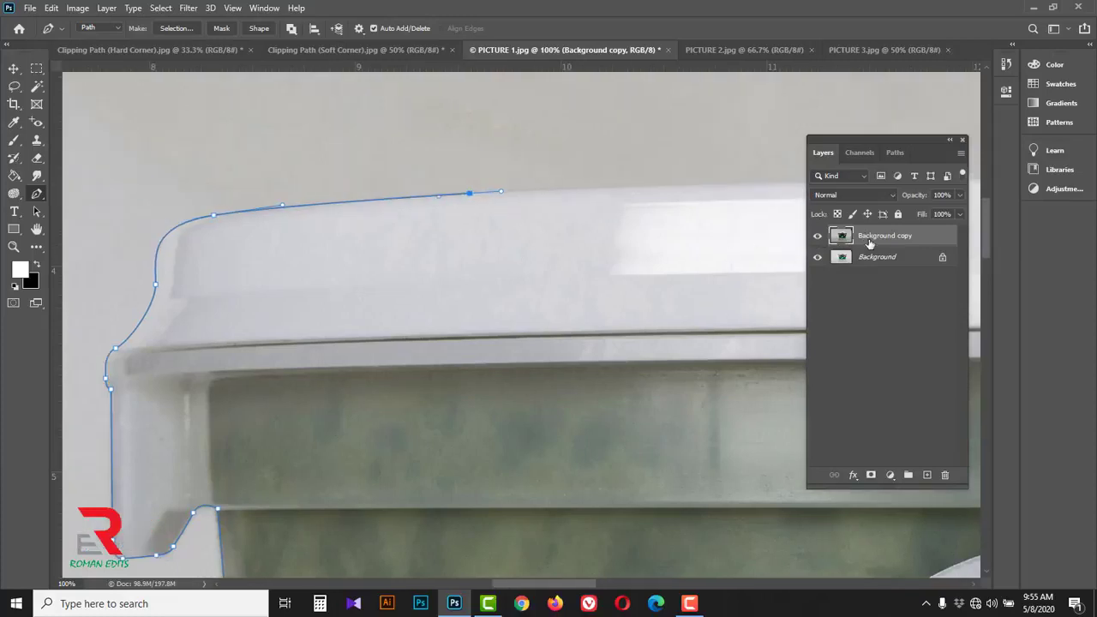
pyautogui.click(818, 241)
pyautogui.moveTo(710, 245); pyautogui.dragTo(480, 274)
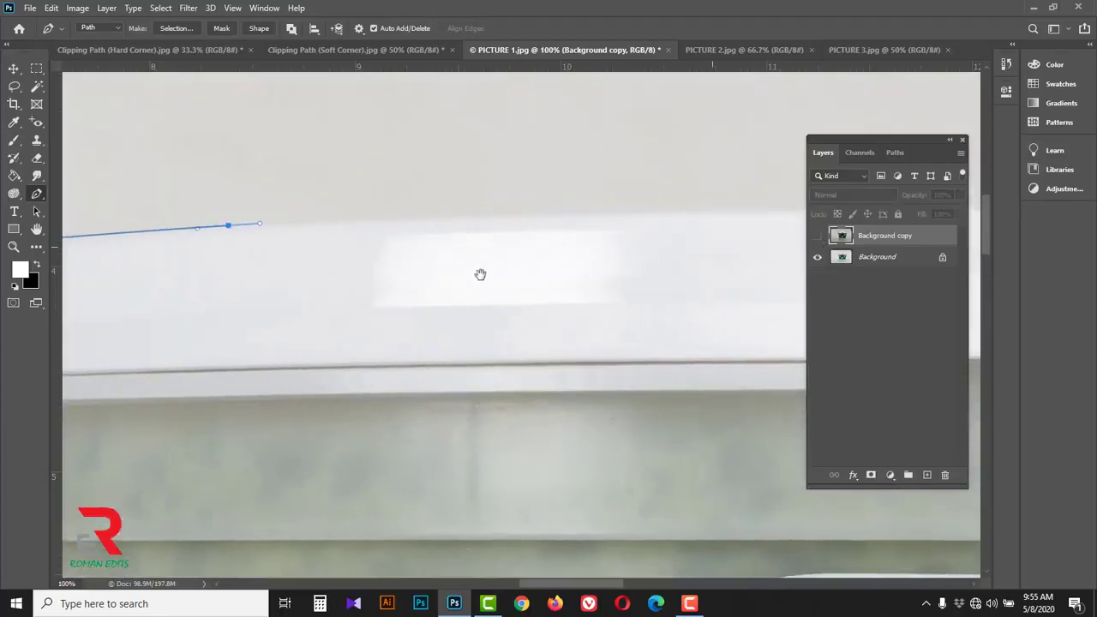
pyautogui.moveTo(635, 214); pyautogui.dragTo(328, 257)
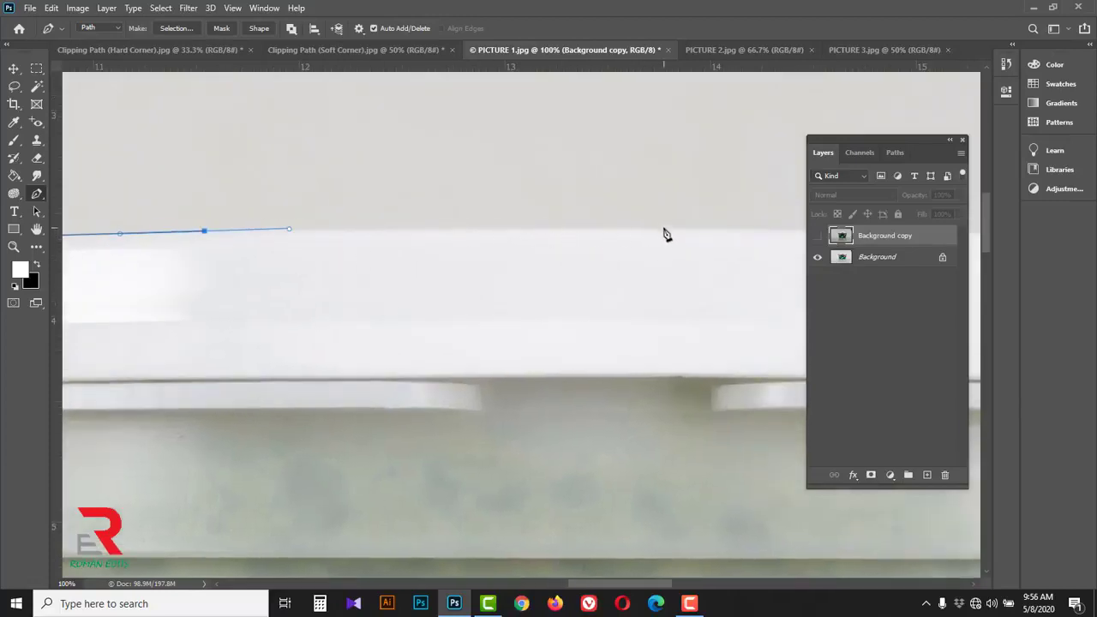
# Step: Trace the lid's top edge past its middle toward the right with curve points, then show the Background copy layer
pyautogui.moveTo(664, 228); pyautogui.dragTo(725, 227)
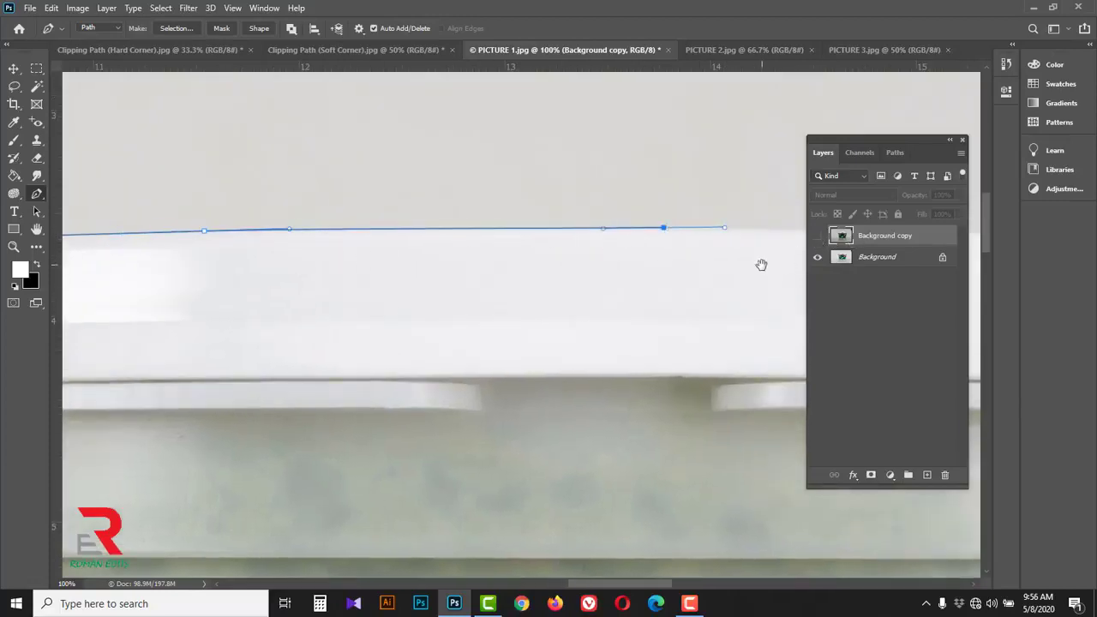
pyautogui.moveTo(761, 265); pyautogui.dragTo(328, 263)
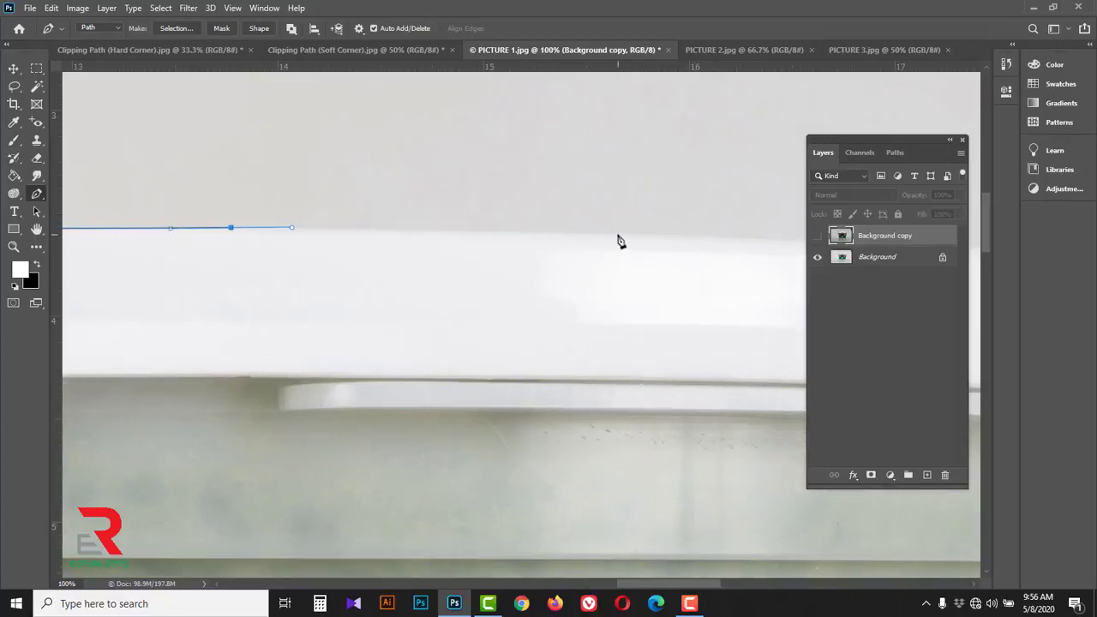
pyautogui.moveTo(617, 234); pyautogui.dragTo(502, 247)
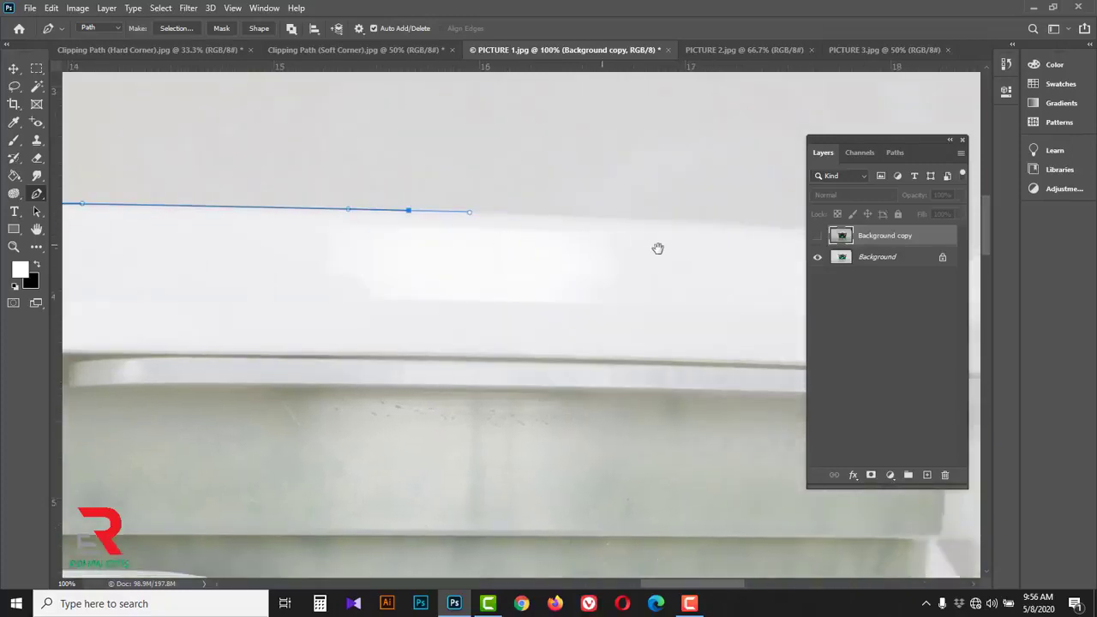
pyautogui.moveTo(658, 249); pyautogui.dragTo(540, 269)
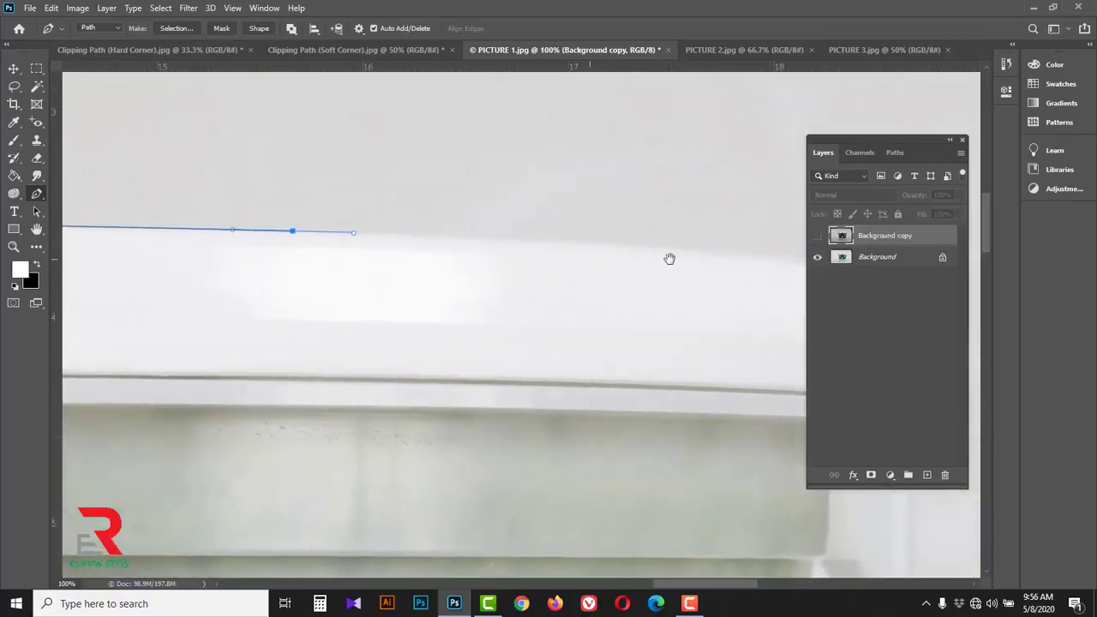
pyautogui.click(817, 237)
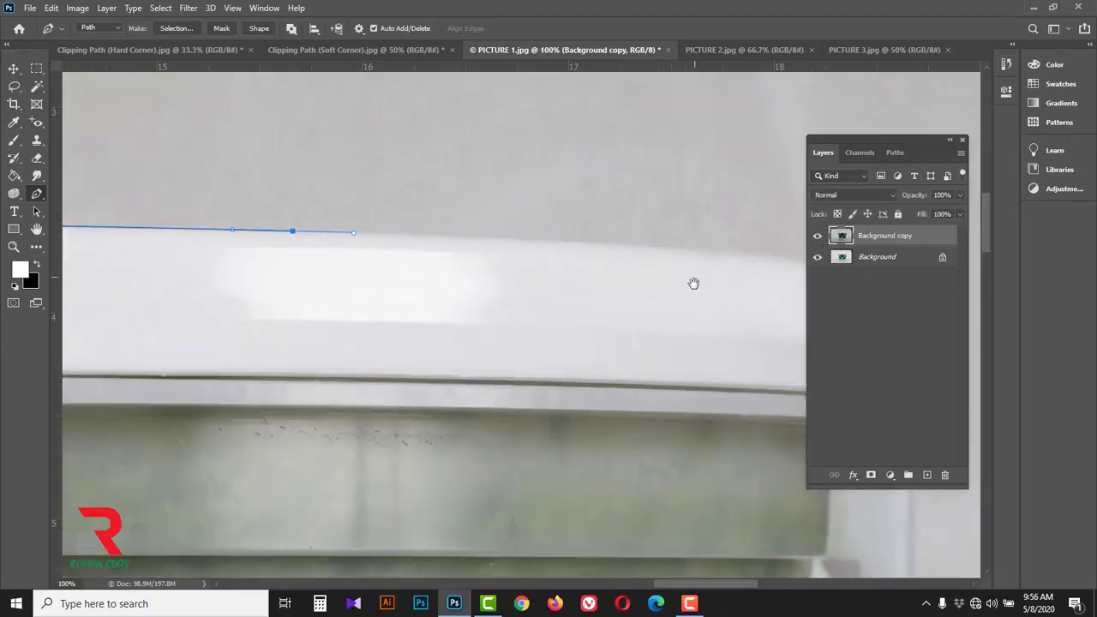
# Step: Continue the path with the Pen tool along the right end of the lid's top edge and down around its rounded corner
pyautogui.moveTo(694, 284); pyautogui.dragTo(552, 284)
pyautogui.moveTo(586, 248); pyautogui.dragTo(677, 258)
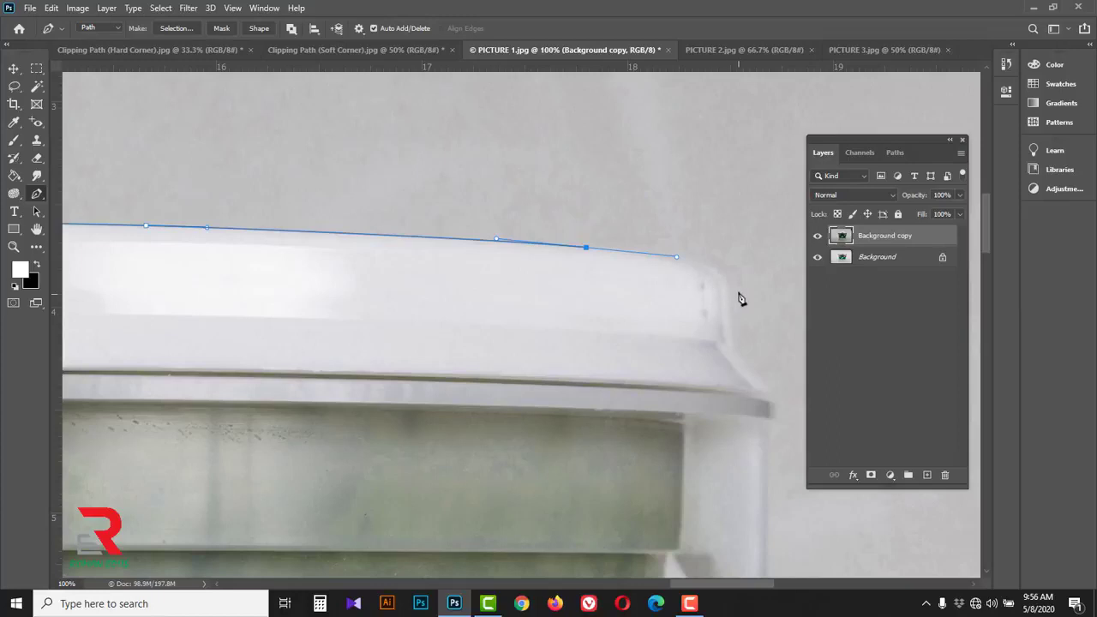
pyautogui.click(818, 237)
pyautogui.click(818, 240)
pyautogui.moveTo(728, 287); pyautogui.dragTo(733, 313)
pyautogui.click(735, 353)
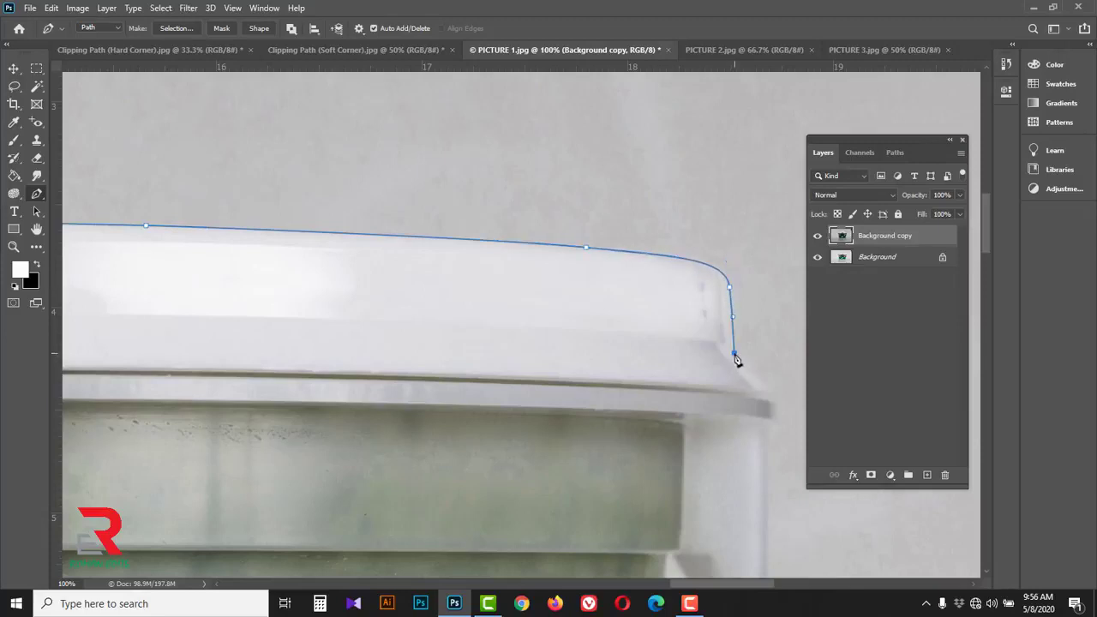
# Step: Trace the lid's flared right rim and the outer edge of the overhanging tab down to its lower corner
pyautogui.moveTo(779, 411); pyautogui.dragTo(674, 303)
pyautogui.click(665, 294)
pyautogui.click(662, 475)
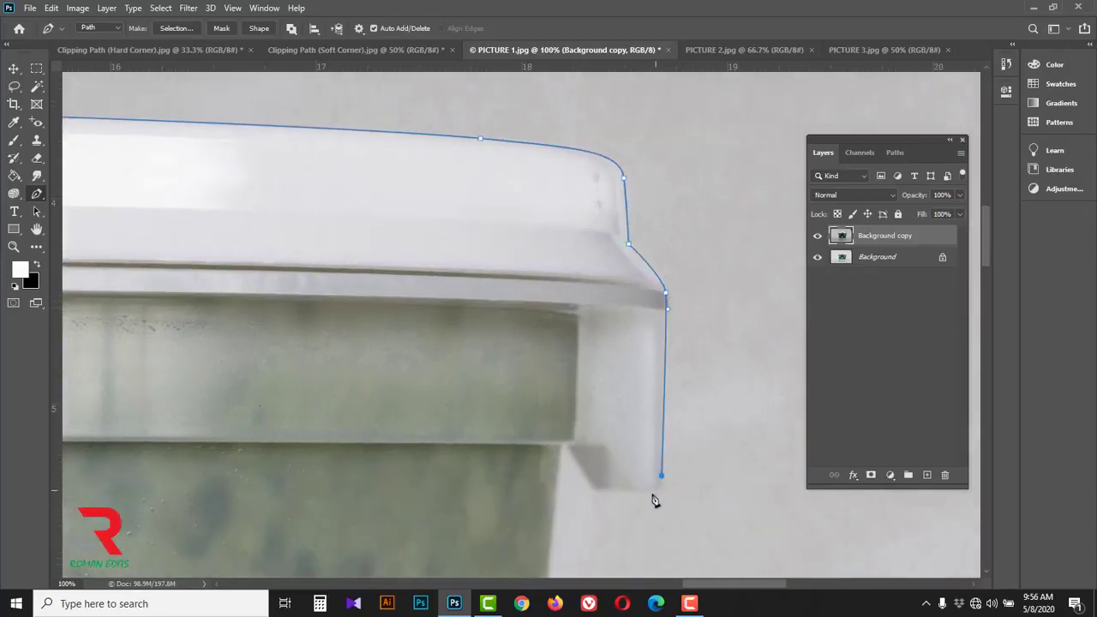
pyautogui.moveTo(648, 491); pyautogui.dragTo(583, 473)
# Step: Extend the path down the tub's right side with a straight segment ending just above the lower-right corner
pyautogui.moveTo(562, 531); pyautogui.dragTo(574, 223)
pyautogui.moveTo(531, 549); pyautogui.dragTo(569, 353)
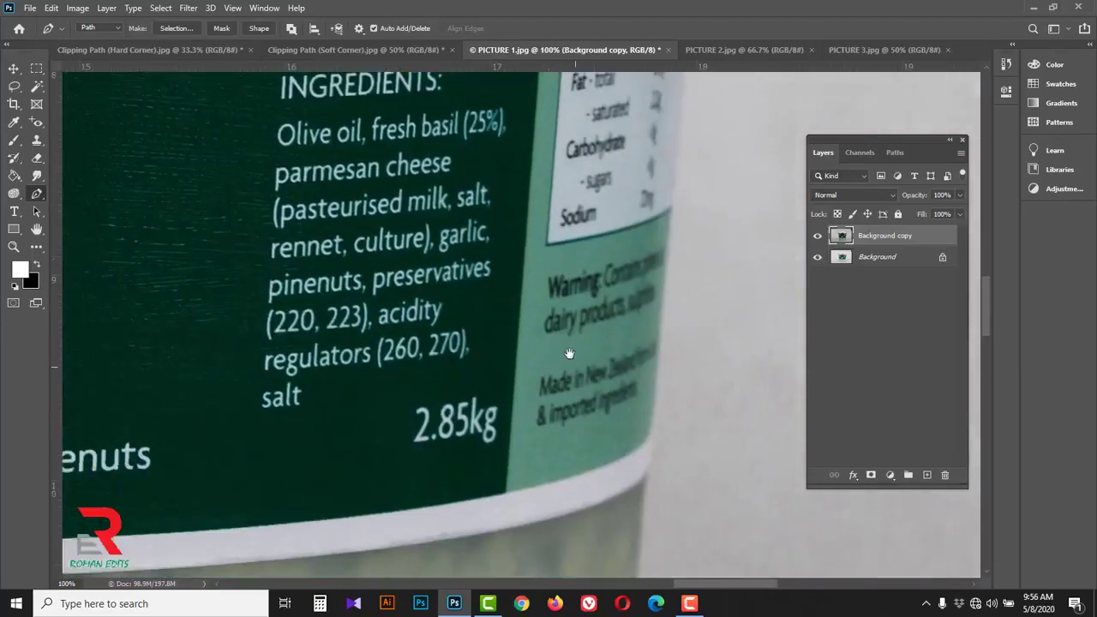
pyautogui.moveTo(600, 574); pyautogui.dragTo(576, 299)
pyautogui.moveTo(557, 549); pyautogui.dragTo(576, 377)
pyautogui.moveTo(575, 519); pyautogui.dragTo(573, 392)
pyautogui.click(573, 385)
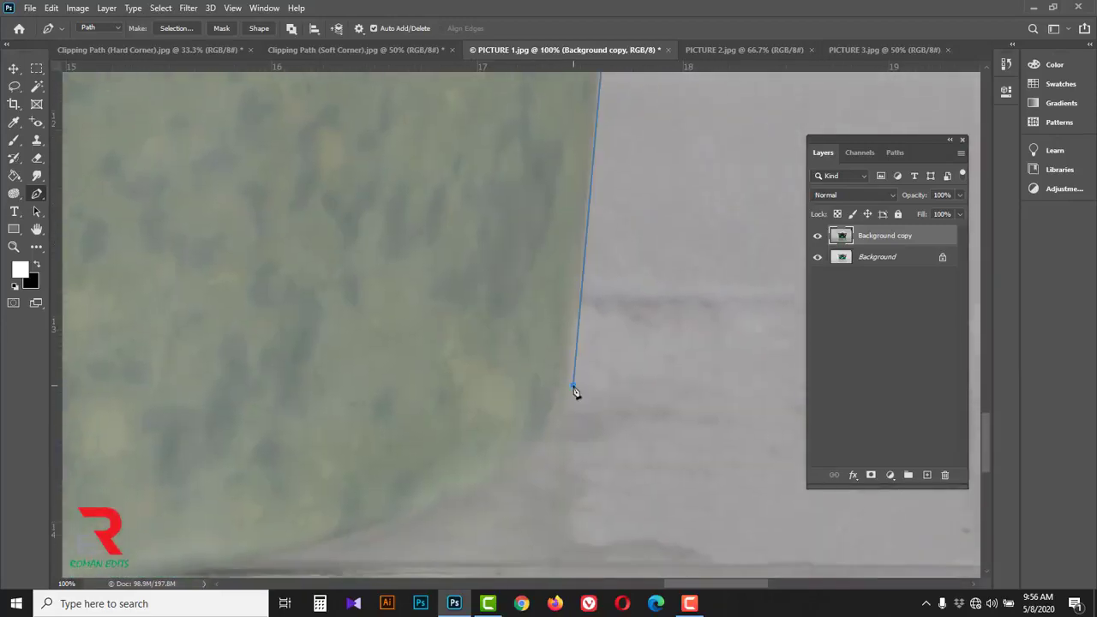
# Step: Curve the path around the tub's lower-right corner and adjust the curve's direction handle to fit the edge
pyautogui.keyDown('alt'); pyautogui.click(562, 385); pyautogui.keyUp('alt')
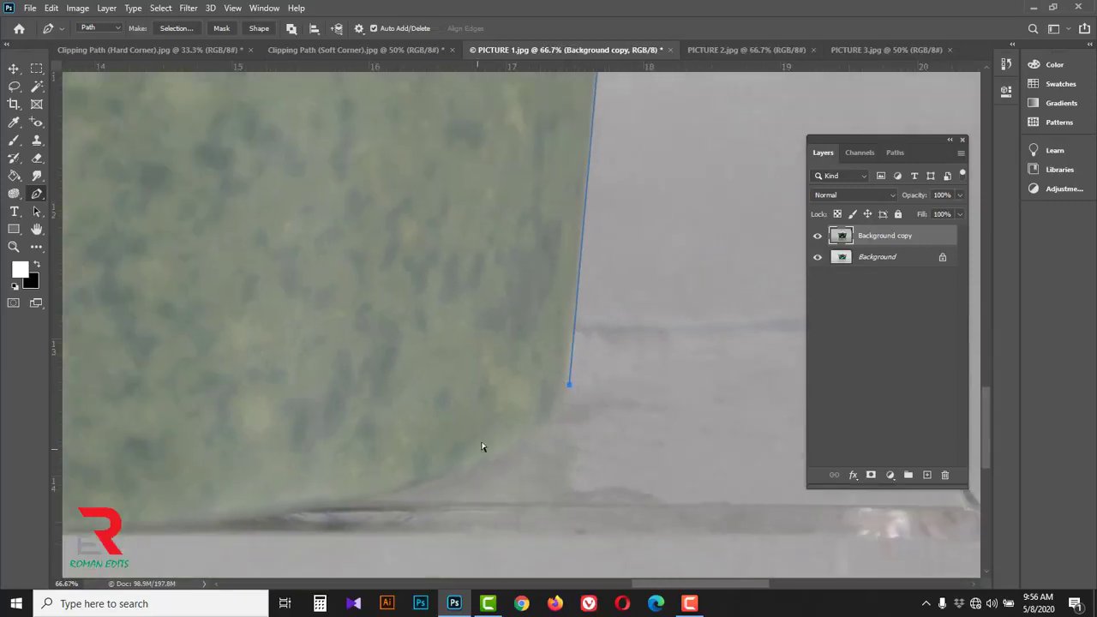
pyautogui.keyDown('alt'); pyautogui.click(525, 406); pyautogui.keyUp('alt')
pyautogui.moveTo(475, 452); pyautogui.dragTo(348, 482)
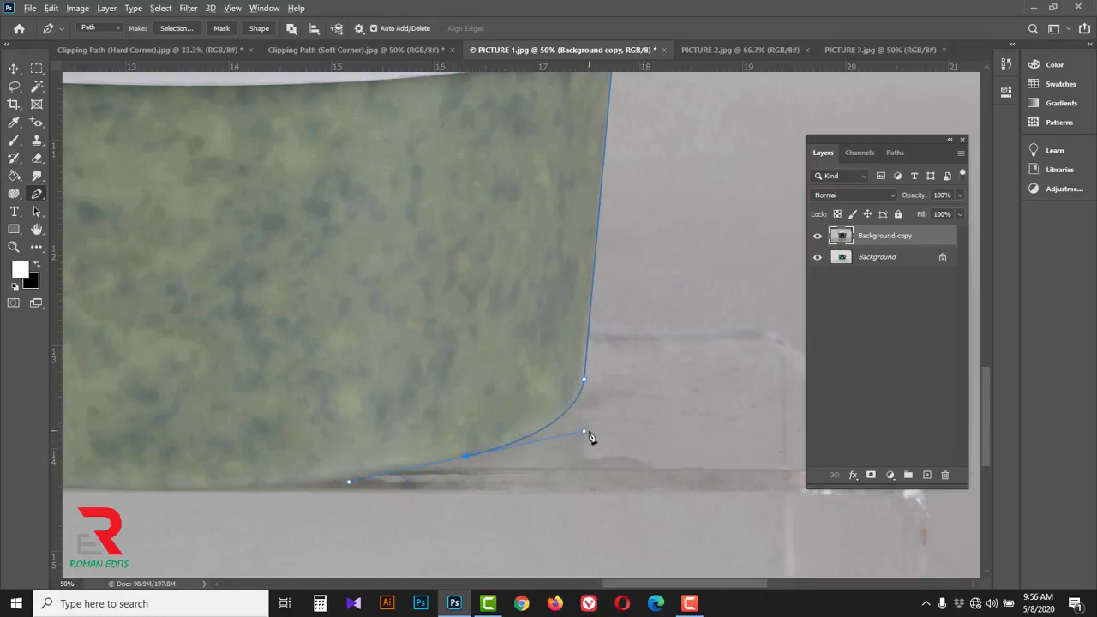
pyautogui.moveTo(584, 434)
pyautogui.mouseDown()
pyautogui.moveTo(586, 463)
pyautogui.moveTo(572, 438)
pyautogui.mouseUp()
# Step: Trace the tub's bottom edge and rounded lower-left corner with curve points and close the path at its starting point
pyautogui.moveTo(246, 490); pyautogui.dragTo(492, 455)
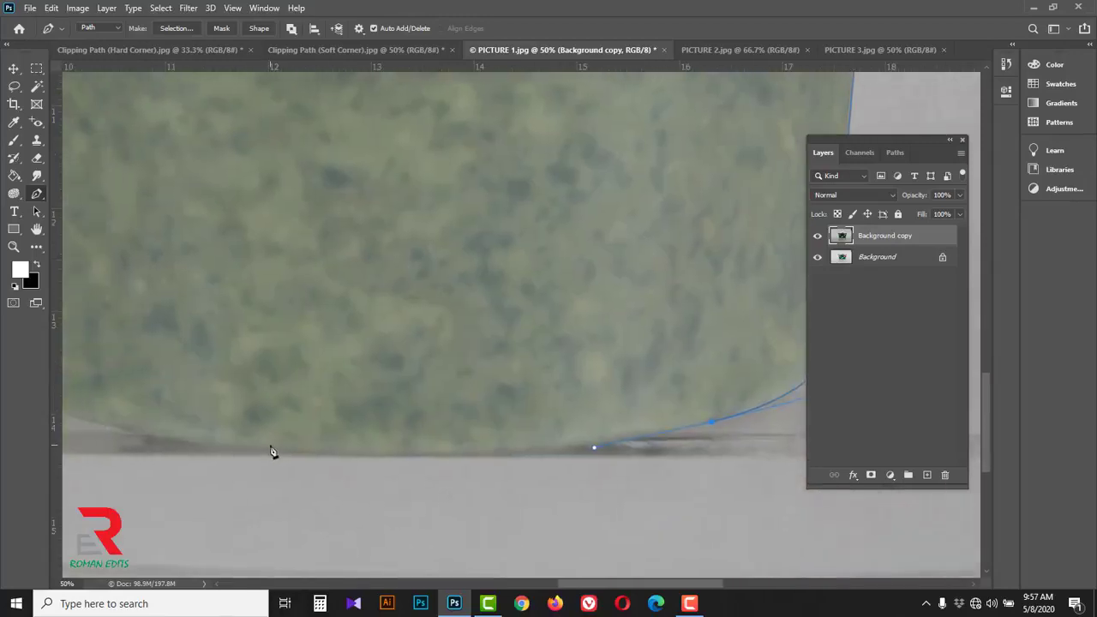
pyautogui.moveTo(267, 447); pyautogui.dragTo(438, 473)
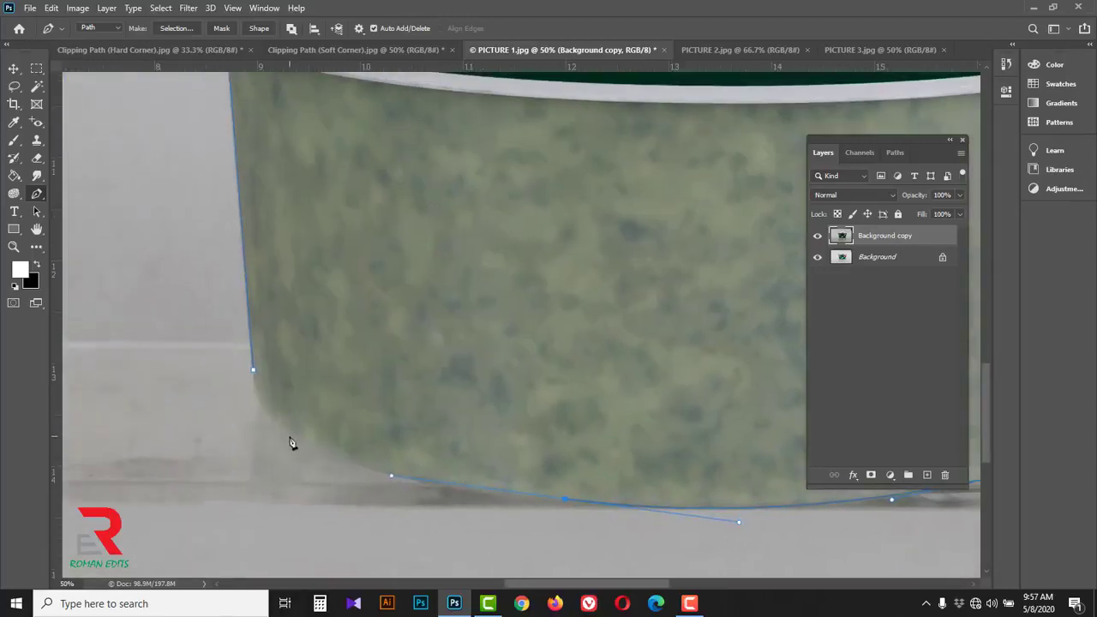
pyautogui.moveTo(289, 430); pyautogui.dragTo(225, 388)
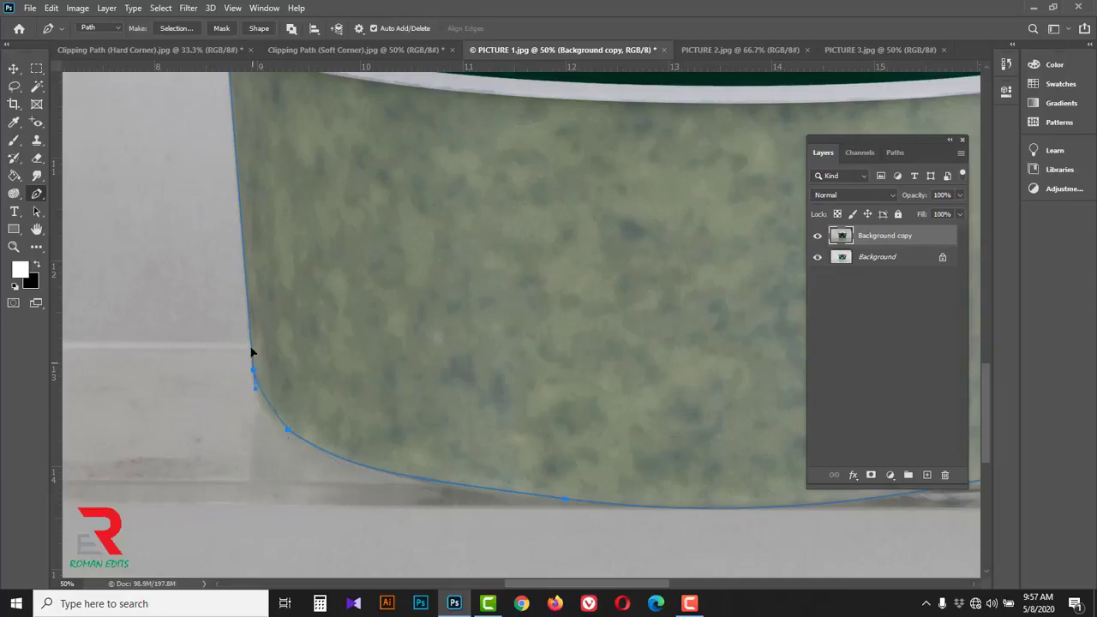
pyautogui.moveTo(252, 352); pyautogui.dragTo(254, 326)
# Step: Delete the darkened Background copy layer, leaving the finished path over the original image of the tub
pyautogui.keyDown('alt'); pyautogui.click(341, 334); pyautogui.keyUp('alt')
pyautogui.keyDown('alt'); pyautogui.click(340, 333); pyautogui.keyUp('alt')
pyautogui.keyDown('alt'); pyautogui.click(340, 332); pyautogui.keyUp('alt')
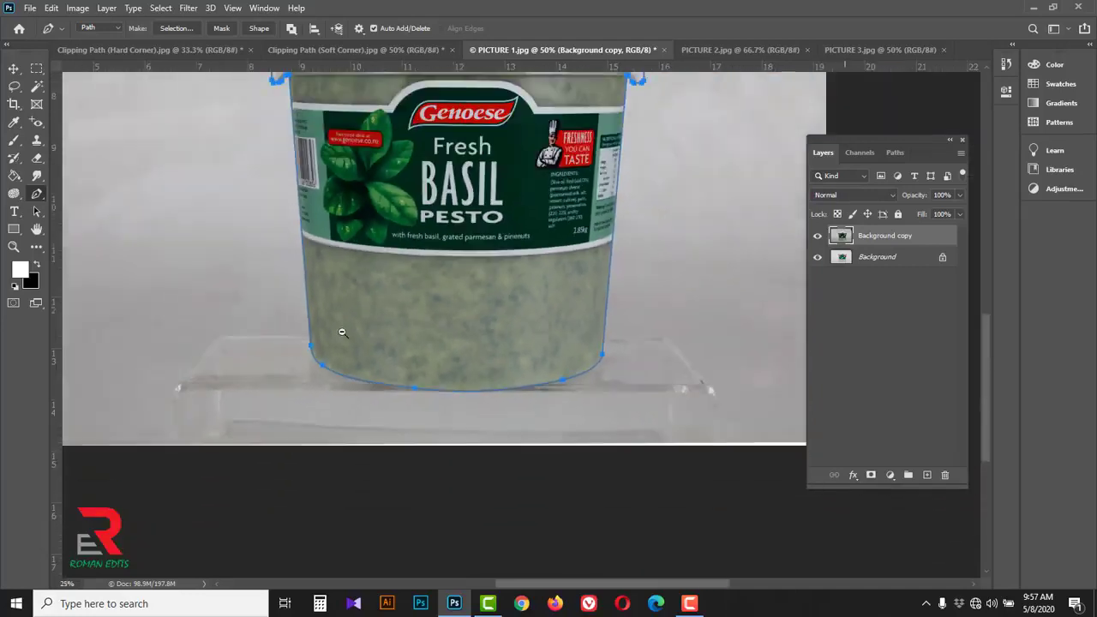
pyautogui.keyDown('alt'); pyautogui.click(341, 331); pyautogui.keyUp('alt')
pyautogui.moveTo(562, 211); pyautogui.dragTo(459, 288)
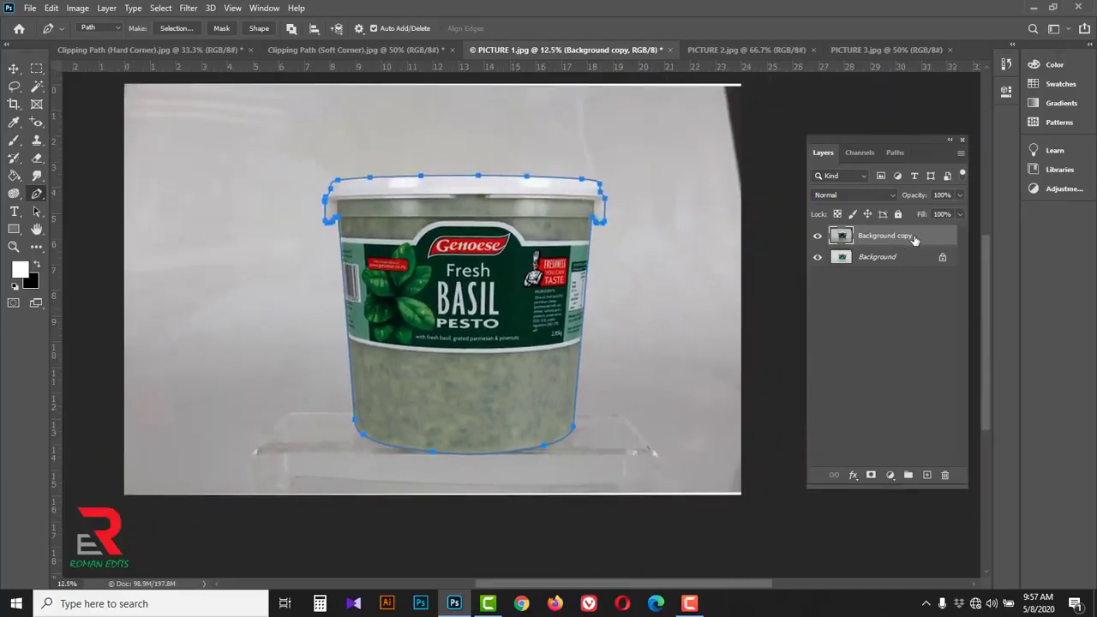
pyautogui.moveTo(921, 237); pyautogui.dragTo(944, 474)
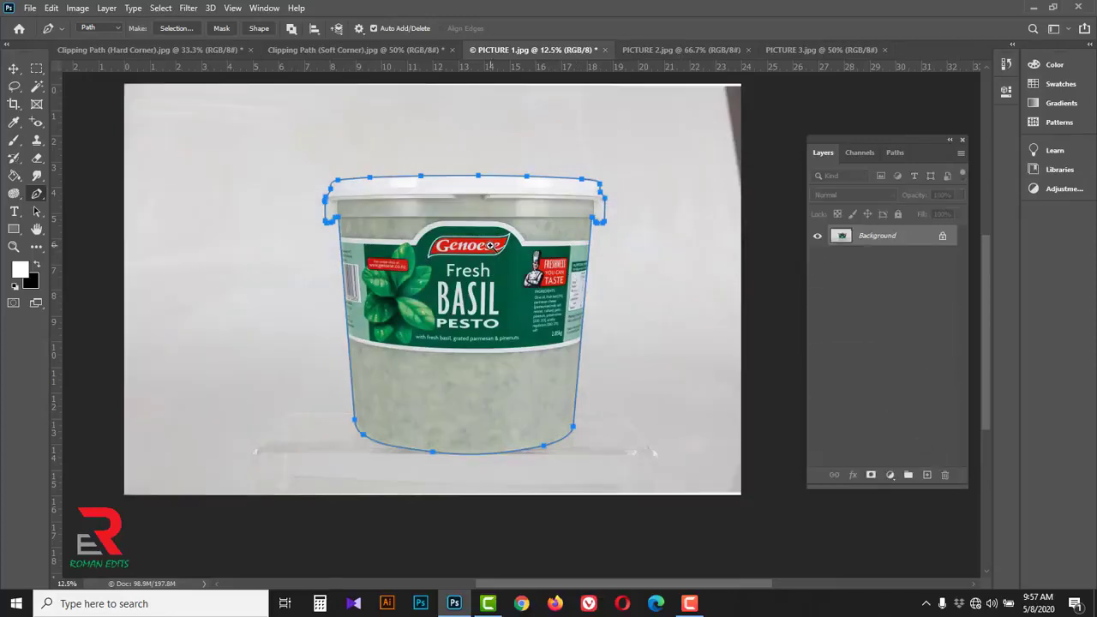
pyautogui.scroll(1, 491, 246)
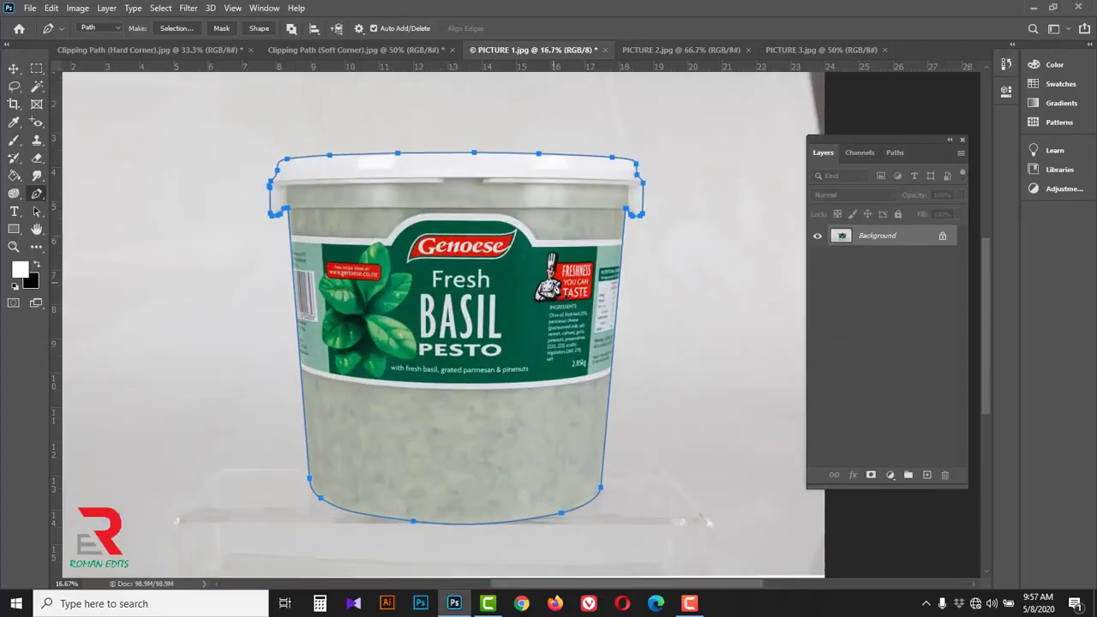
# Step: Look over the computer mouse in PICTURE 2.jpg and the house in PICTURE 3.jpg
pyautogui.click(680, 52)
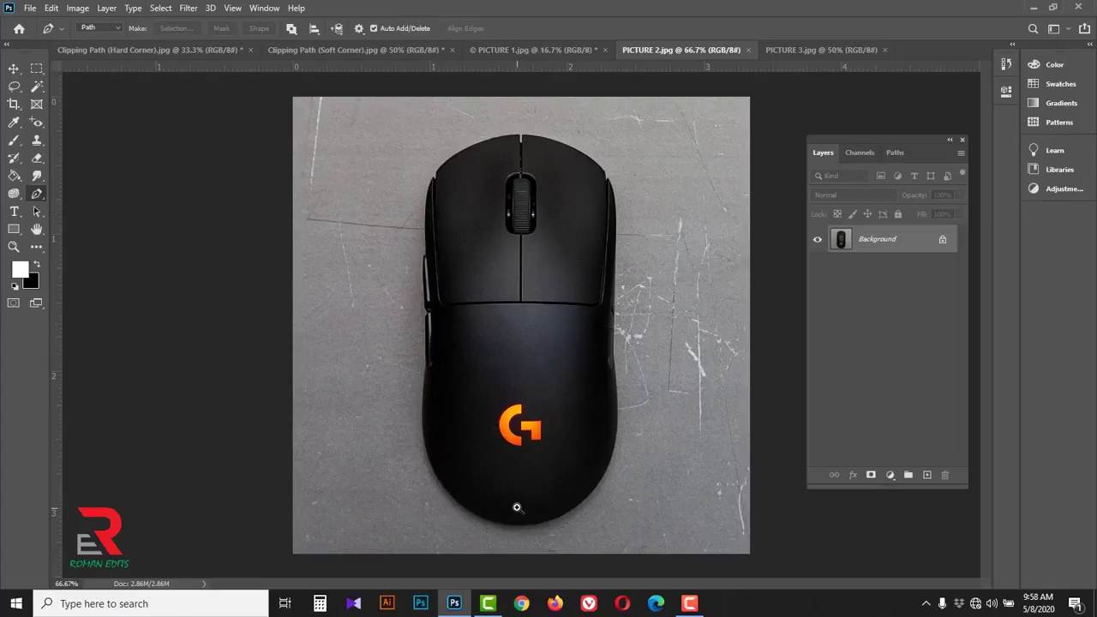
pyautogui.click(794, 50)
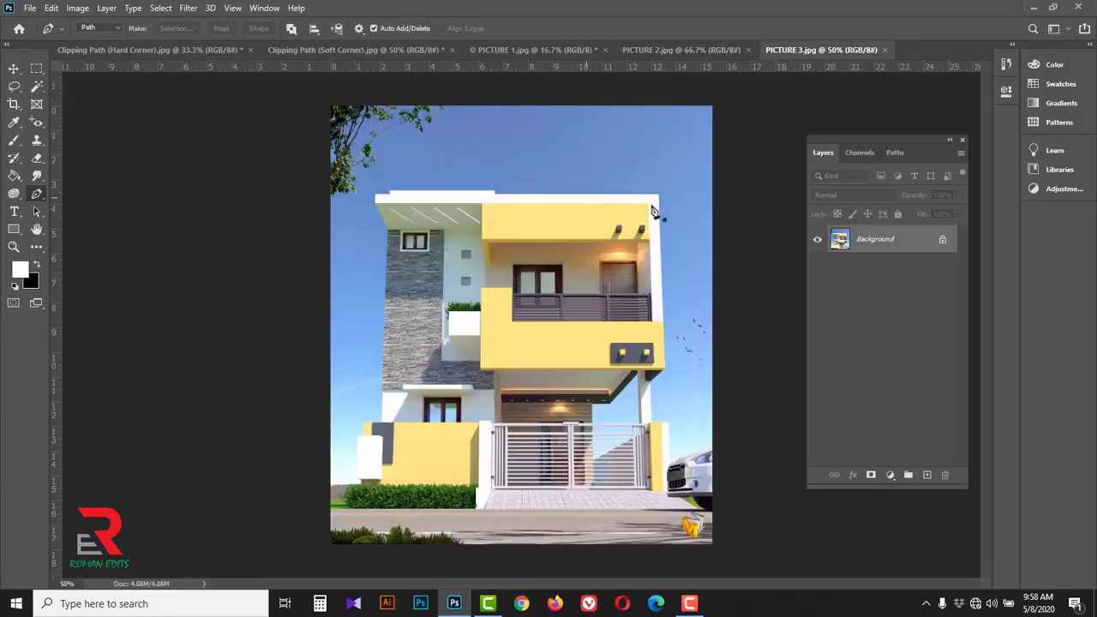
pyautogui.keyDown('ctrl'); pyautogui.click(656, 203); pyautogui.keyUp('ctrl')
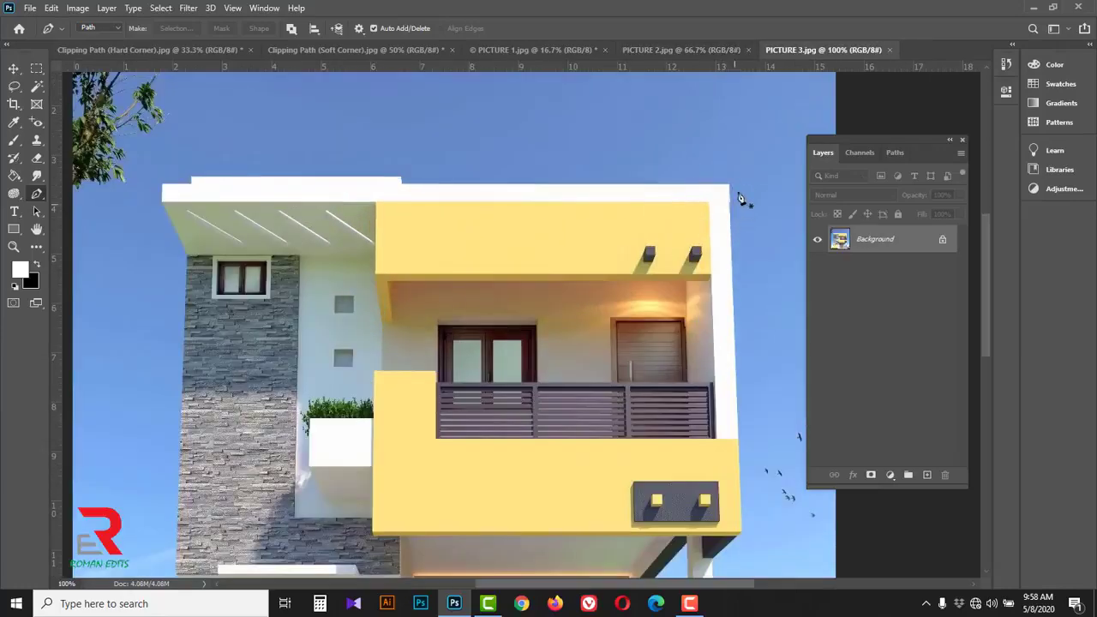
# Step: In PICTURE 2.jpg, start a Pen path at the computer mouse's bottom edge and curve it up the lower-left side
pyautogui.click(663, 49)
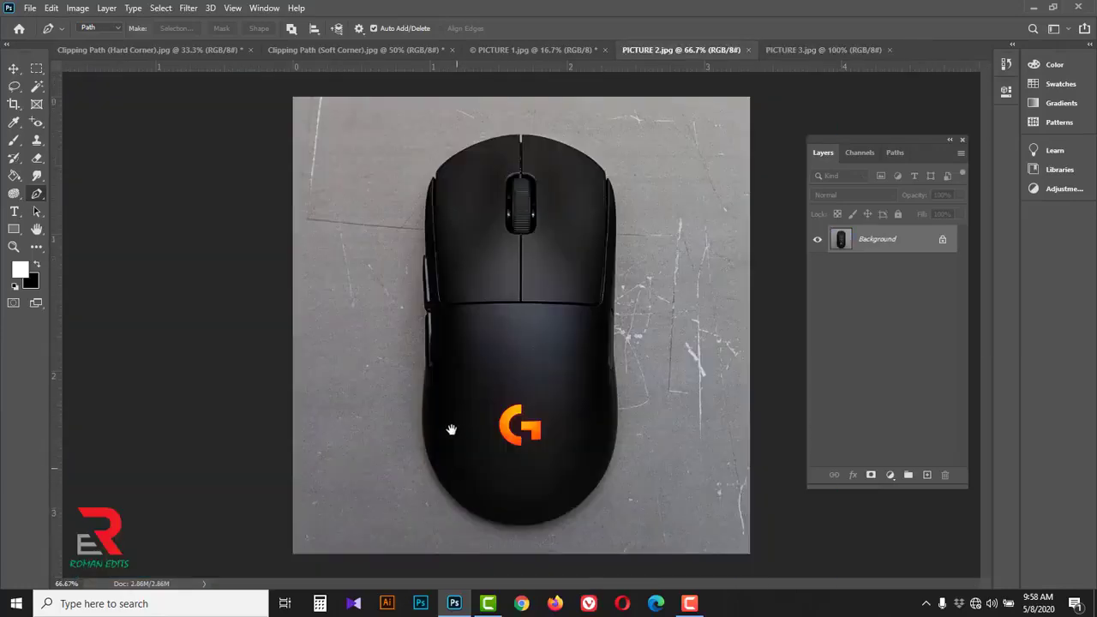
pyautogui.keyDown('ctrl'); pyautogui.click(511, 523); pyautogui.keyUp('ctrl')
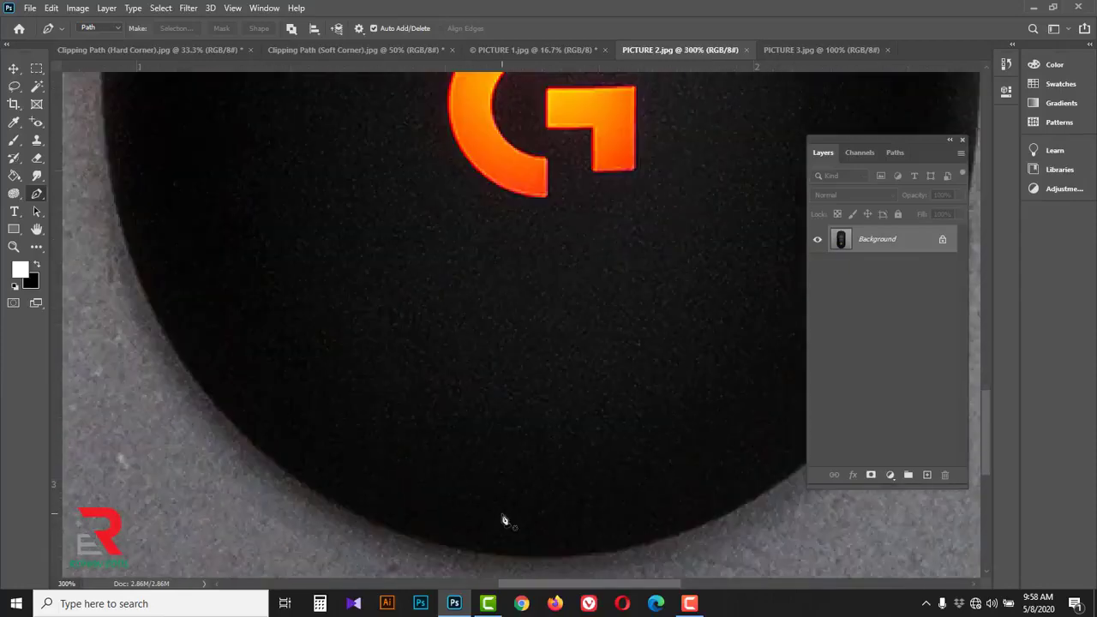
pyautogui.keyDown('alt'); pyautogui.click(510, 505); pyautogui.keyUp('alt')
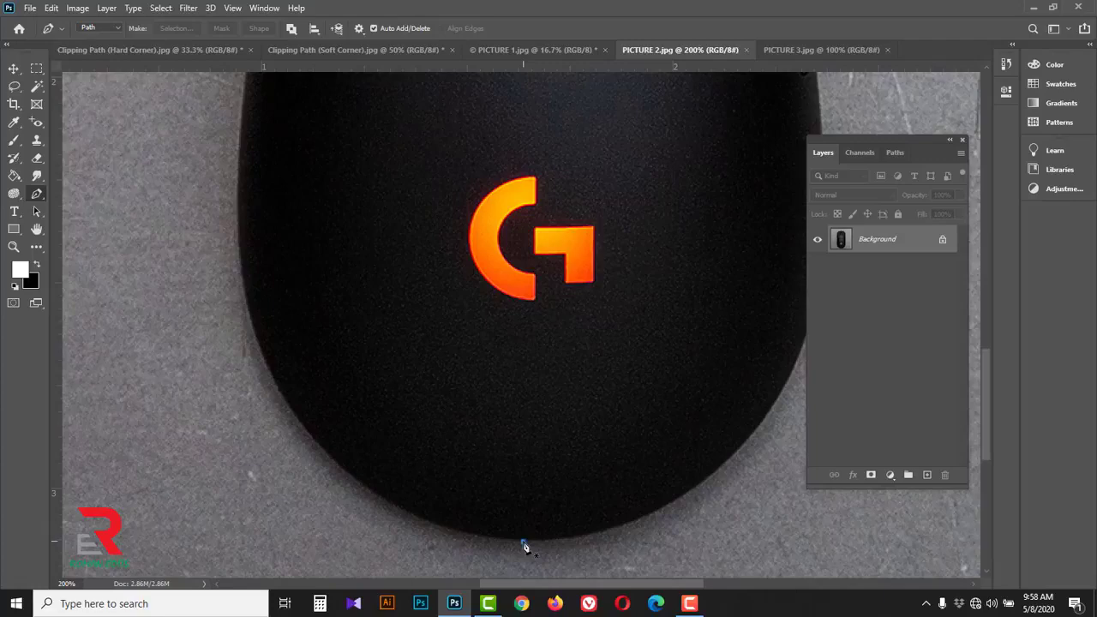
pyautogui.click(523, 542)
pyautogui.moveTo(272, 377); pyautogui.dragTo(202, 230)
pyautogui.moveTo(261, 247); pyautogui.dragTo(263, 411)
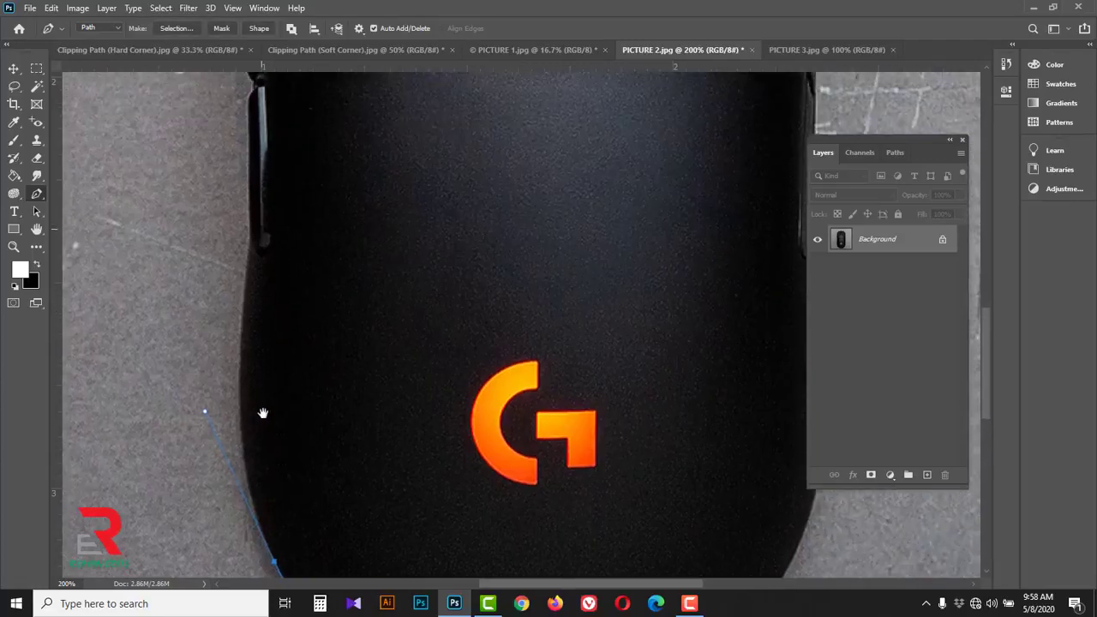
pyautogui.moveTo(249, 263); pyautogui.dragTo(249, 220)
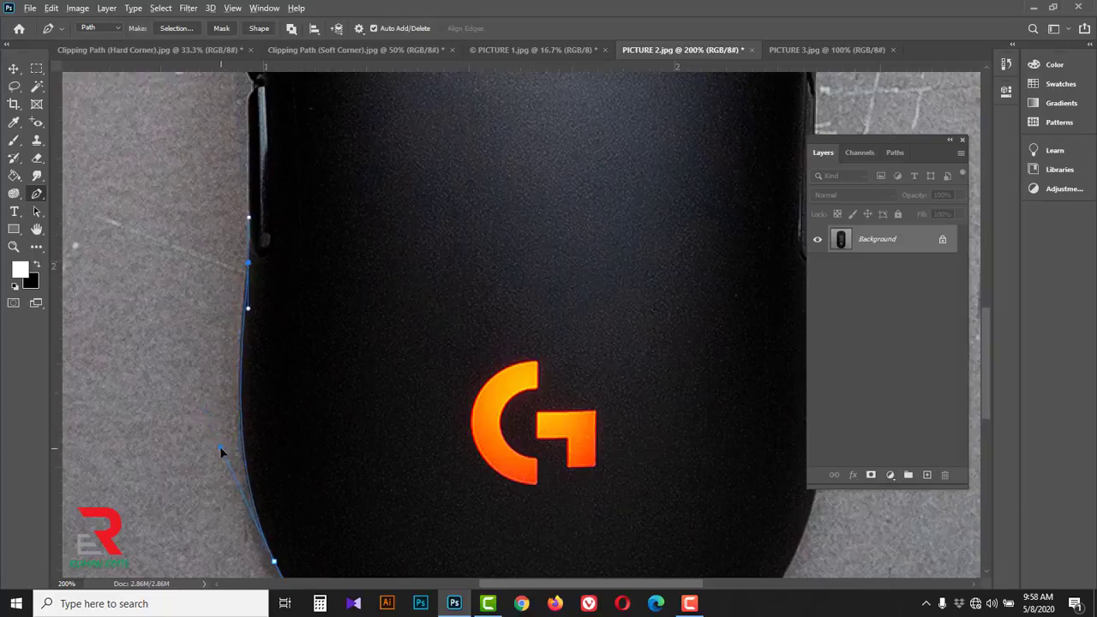
# Step: Continue the path up the mouse's left edge around the outlines of the two side buttons
pyautogui.moveTo(264, 203); pyautogui.dragTo(287, 394)
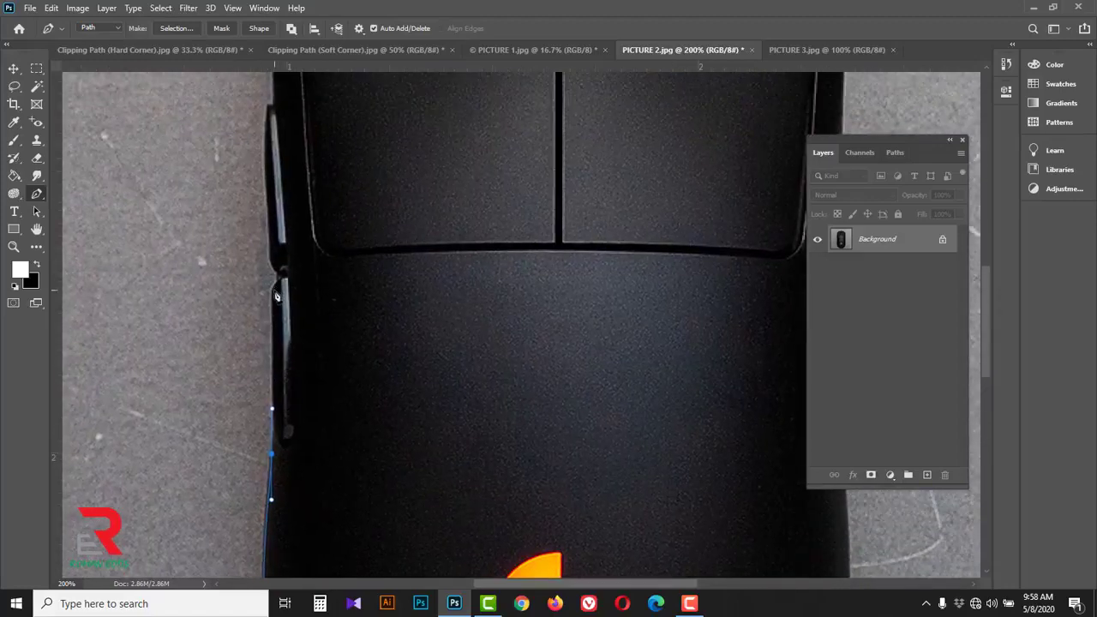
pyautogui.click(275, 293)
pyautogui.moveTo(264, 169); pyautogui.dragTo(270, 315)
pyautogui.click(276, 250)
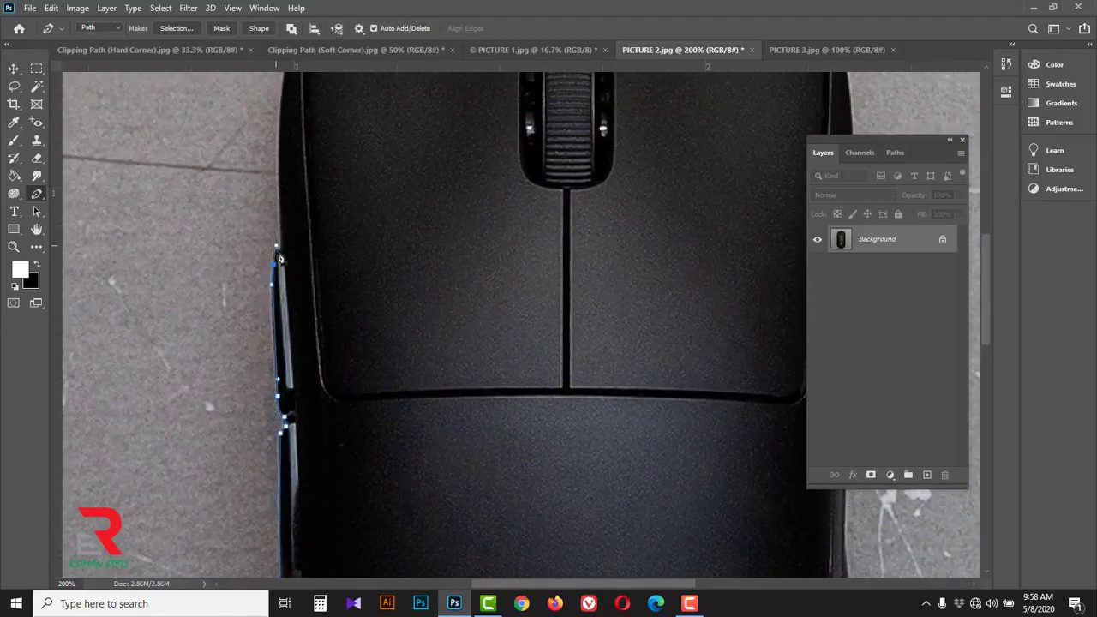
# Step: Trace the mouse's upper-left side panel to its tip and around the small notch beside the left main button
pyautogui.moveTo(286, 162); pyautogui.dragTo(287, 377)
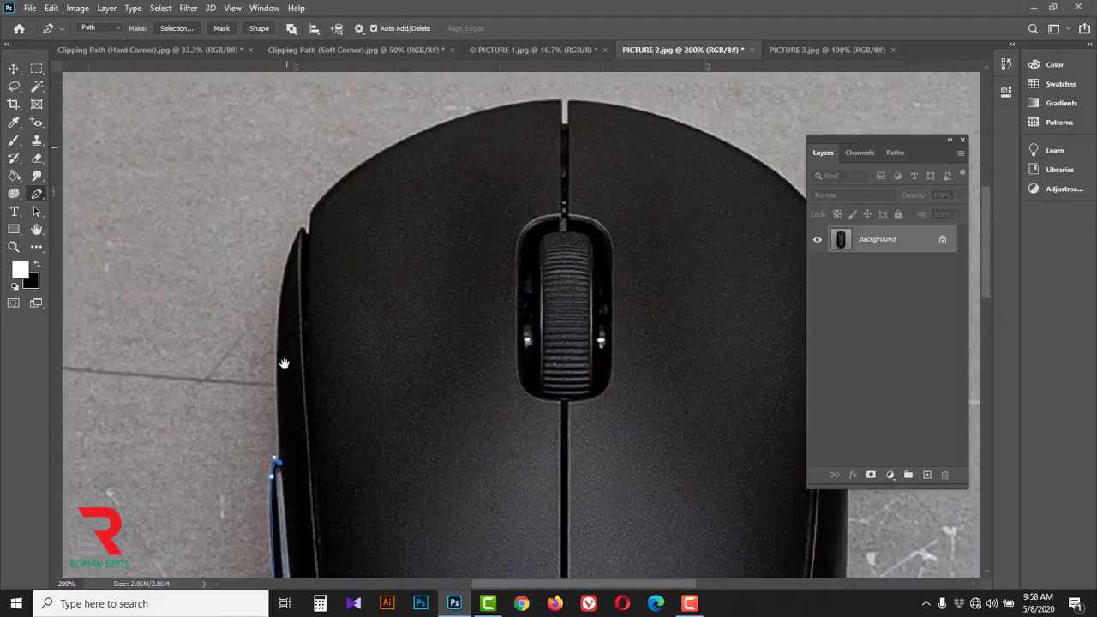
pyautogui.moveTo(283, 299); pyautogui.dragTo(295, 238)
pyautogui.hotkey('ctrl', 'z')
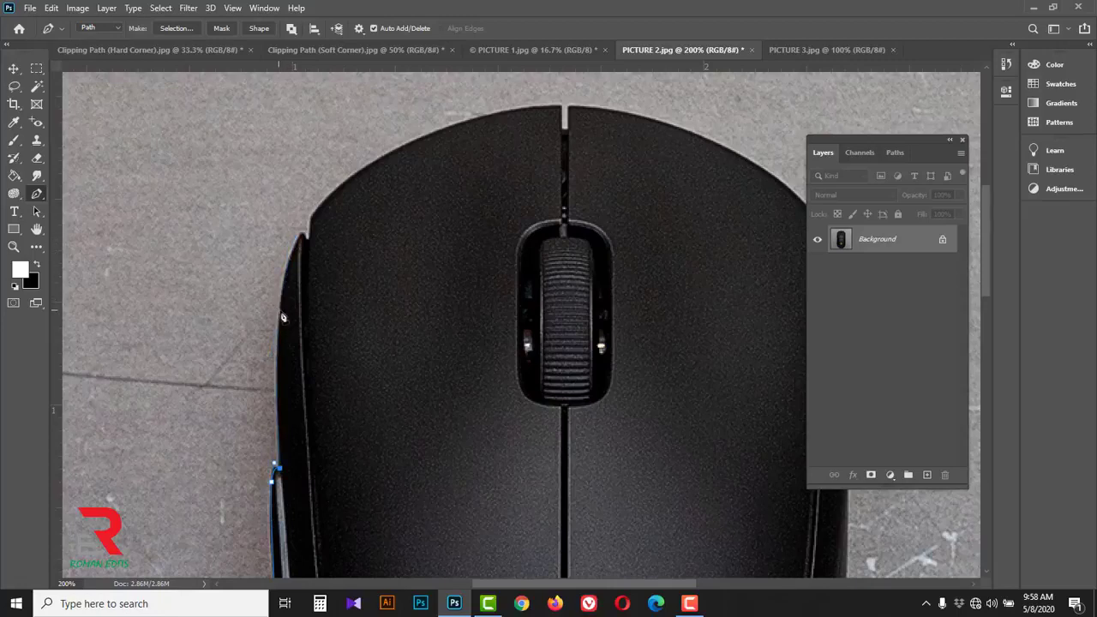
pyautogui.moveTo(282, 299); pyautogui.dragTo(298, 256)
pyautogui.scroll(3, 308, 226)
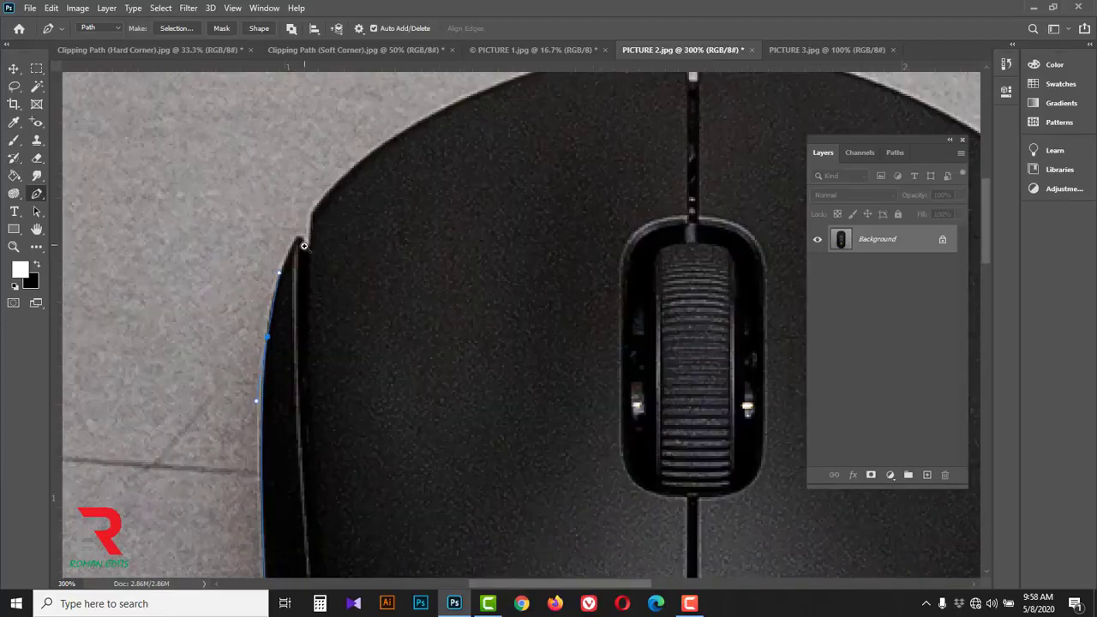
pyautogui.click(294, 238)
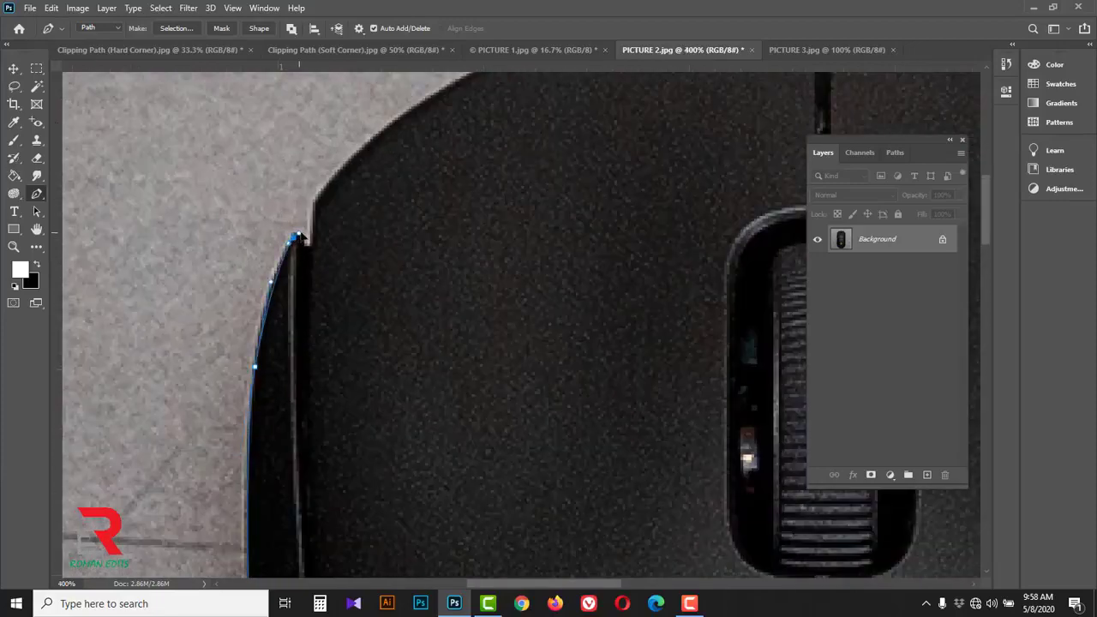
pyautogui.click(314, 246)
pyautogui.click(319, 189)
# Step: Curve the path along the left main button's front edge and outline the narrow gap between the two main buttons
pyautogui.moveTo(697, 146); pyautogui.dragTo(551, 312)
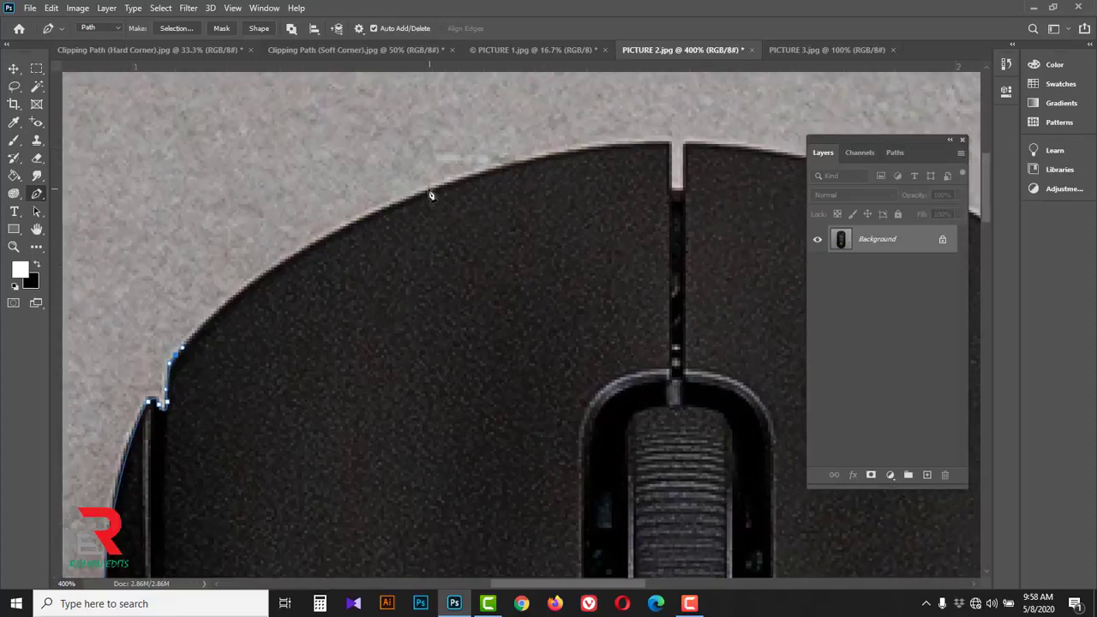
pyautogui.moveTo(428, 189); pyautogui.dragTo(596, 133)
pyautogui.click(671, 138)
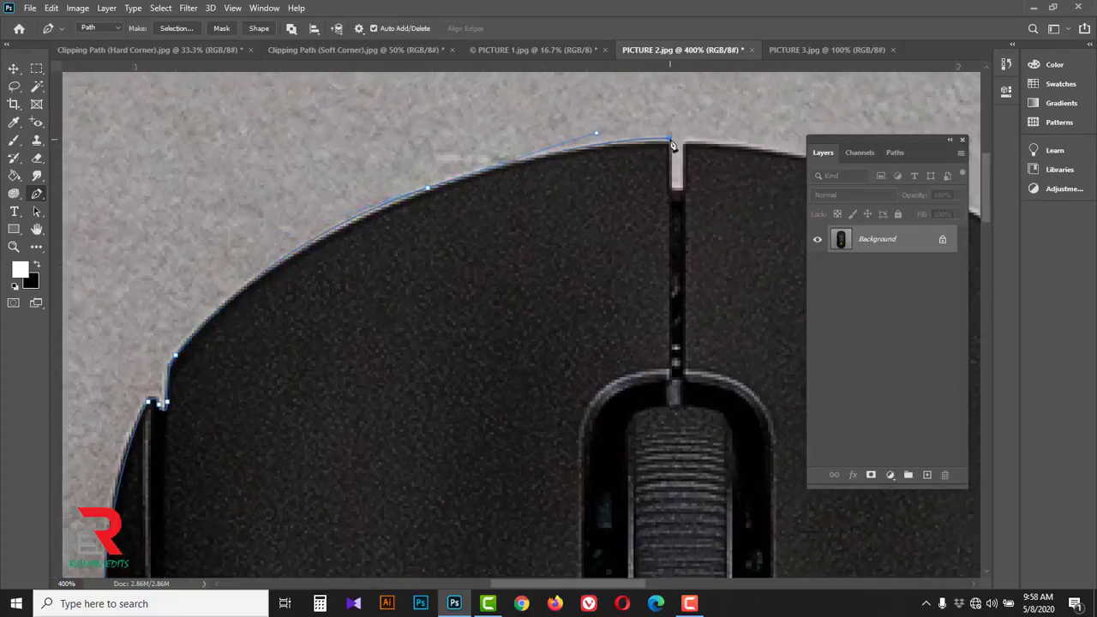
pyautogui.click(686, 187)
pyautogui.click(686, 141)
# Step: Trace the right main button's curved front edge and the notch where it meets the right side panel
pyautogui.moveTo(686, 146); pyautogui.dragTo(294, 146)
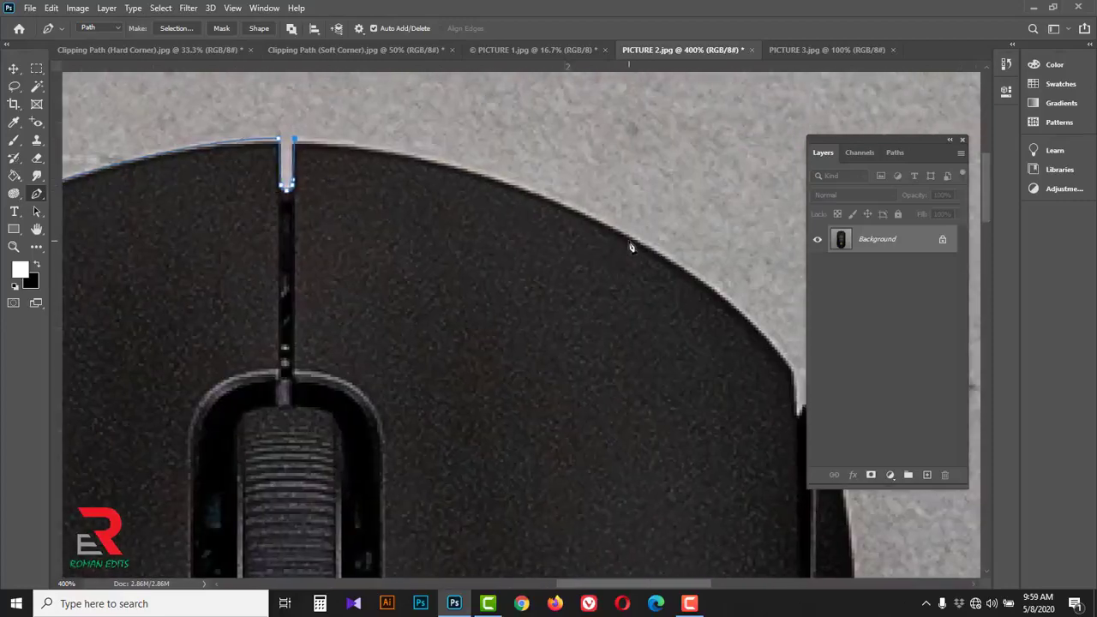
pyautogui.moveTo(626, 236); pyautogui.dragTo(786, 325)
pyautogui.moveTo(764, 378); pyautogui.dragTo(642, 304)
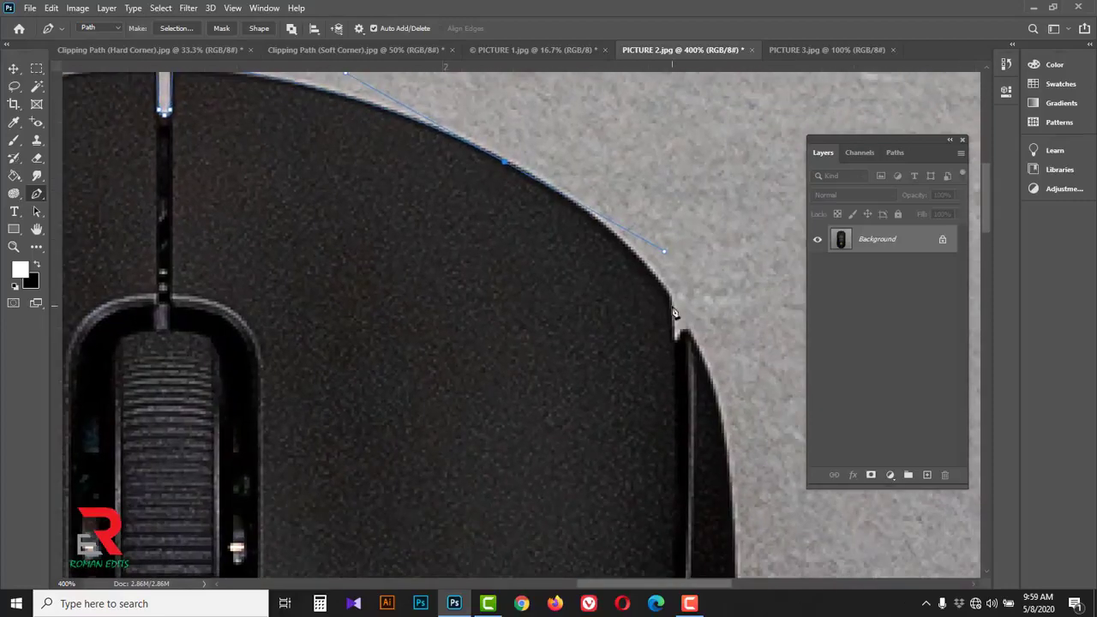
pyautogui.click(671, 302)
pyautogui.click(677, 341)
pyautogui.click(684, 334)
pyautogui.moveTo(695, 340); pyautogui.dragTo(698, 348)
# Step: Extend the path with curve points down the mouse's right side panel to the middle of the right edge
pyautogui.moveTo(717, 531); pyautogui.dragTo(659, 295)
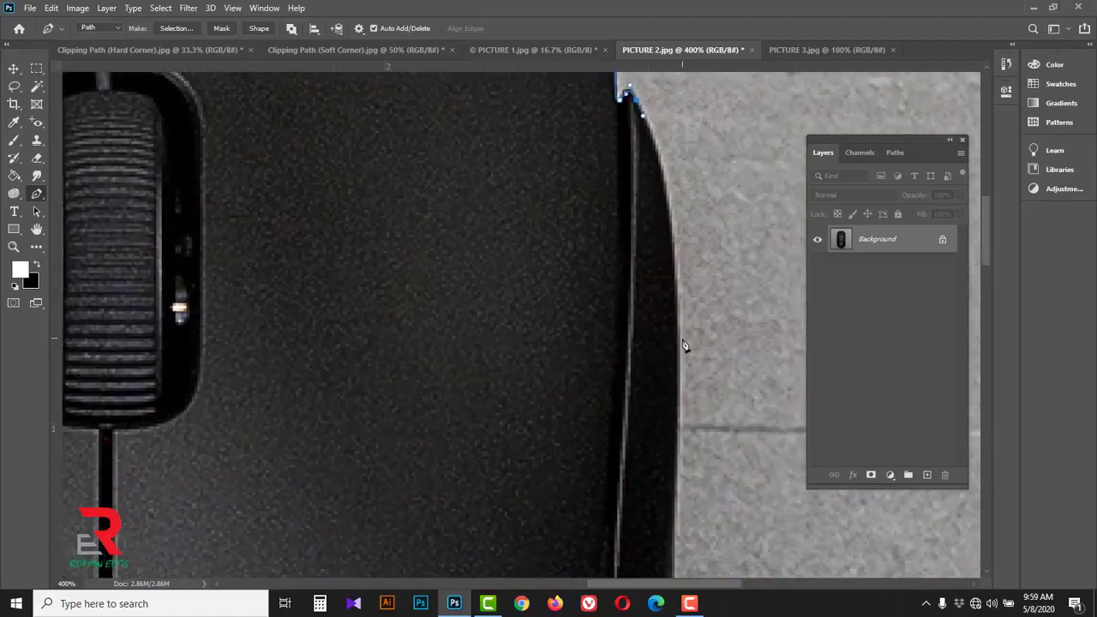
pyautogui.moveTo(677, 334); pyautogui.dragTo(661, 103)
pyautogui.moveTo(658, 553); pyautogui.dragTo(658, 146)
pyautogui.moveTo(655, 364); pyautogui.dragTo(662, 407)
# Step: Trace the mouse's lower-right side and rounded bottom with curve points and close the path at its starting point
pyautogui.moveTo(667, 500); pyautogui.dragTo(635, 234)
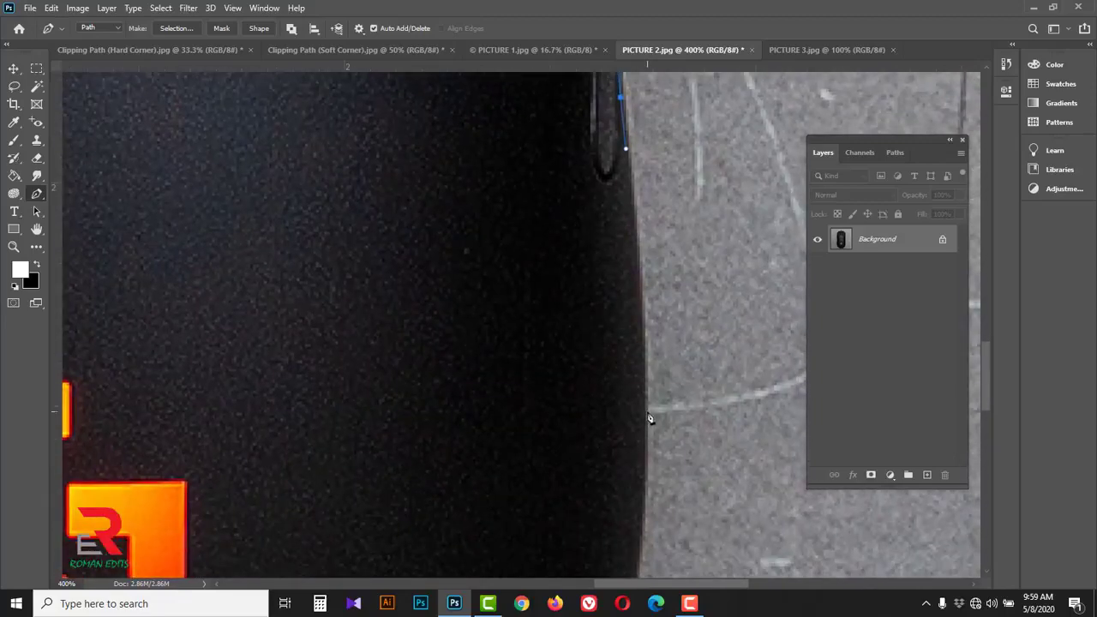
pyautogui.moveTo(646, 411); pyautogui.dragTo(647, 499)
pyautogui.moveTo(647, 505); pyautogui.dragTo(671, 198)
pyautogui.moveTo(592, 421); pyautogui.dragTo(663, 270)
pyautogui.moveTo(642, 372); pyautogui.dragTo(634, 303)
pyautogui.moveTo(510, 394); pyautogui.dragTo(410, 438)
pyautogui.click(273, 445)
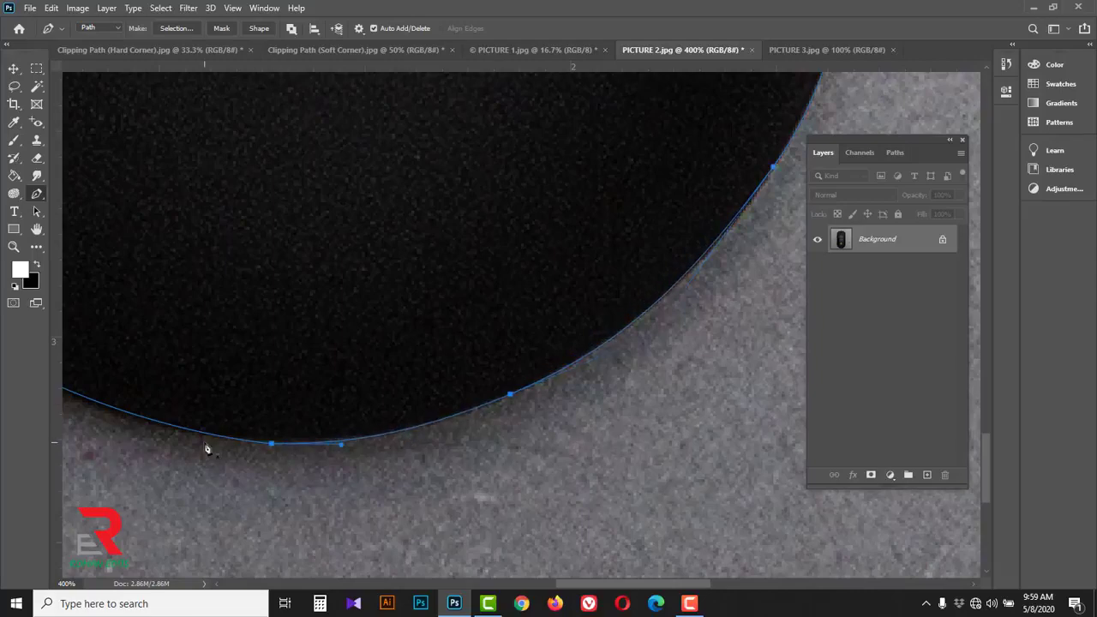
# Step: Examine the closed path around the whole mouse
pyautogui.keyDown('alt'); pyautogui.click(421, 299); pyautogui.keyUp('alt')
pyautogui.keyDown('alt'); pyautogui.click(421, 298); pyautogui.keyUp('alt')
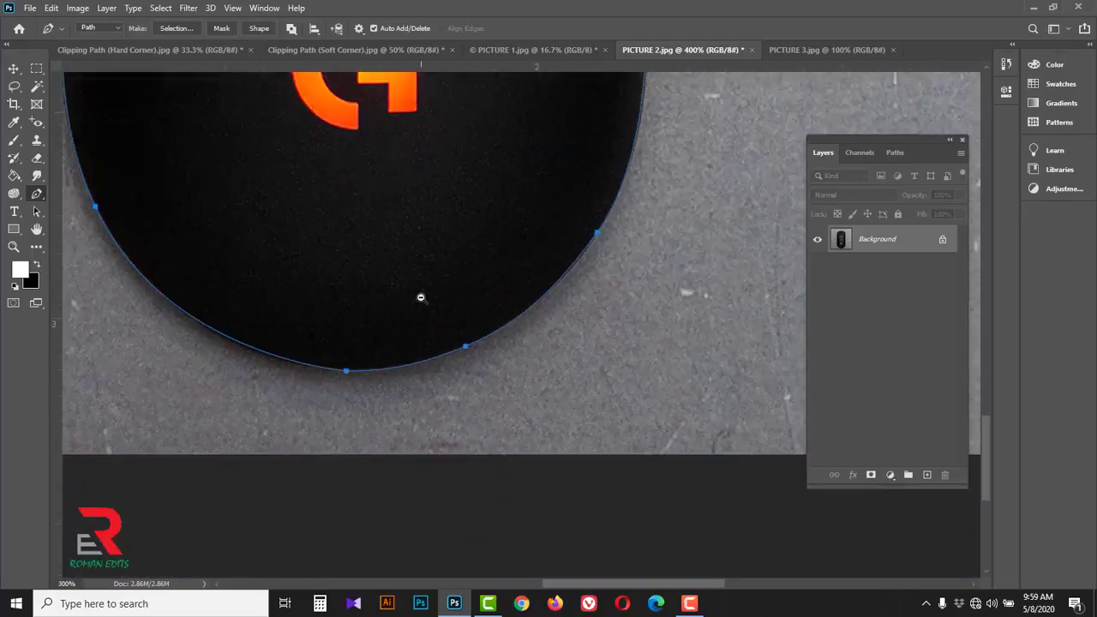
pyautogui.keyDown('alt'); pyautogui.click(421, 296); pyautogui.keyUp('alt')
pyautogui.keyDown('alt'); pyautogui.click(421, 297); pyautogui.keyUp('alt')
pyautogui.moveTo(545, 125); pyautogui.dragTo(499, 291)
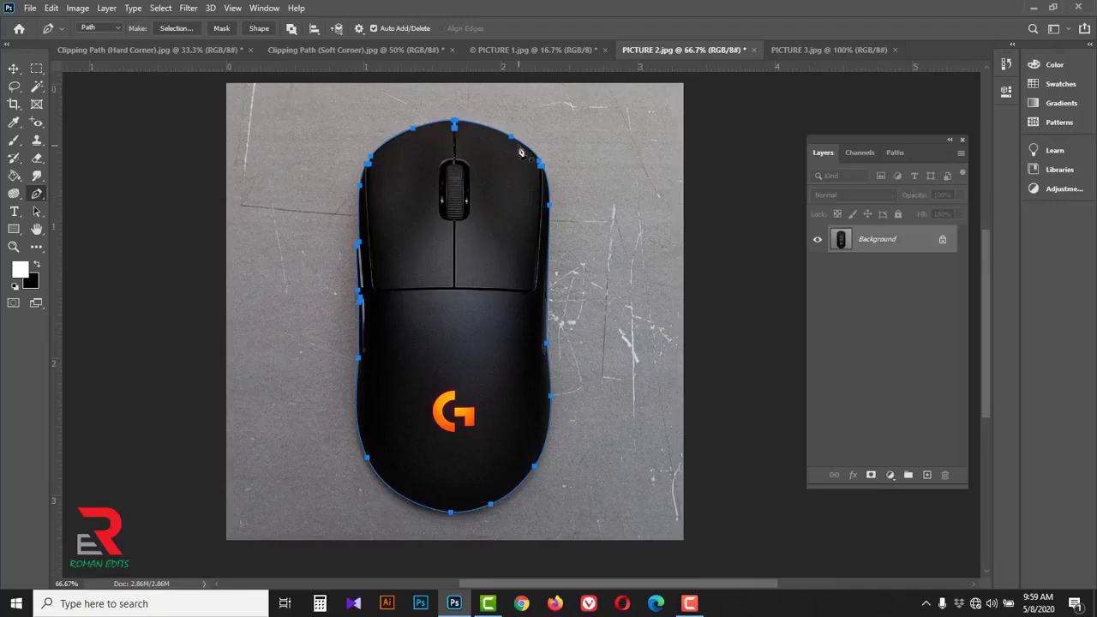
# Step: Bring up PICTURE 3.jpg and start a Pen path at the wall's outer edge above the hedge, following the white block's underside outward
pyautogui.click(817, 51)
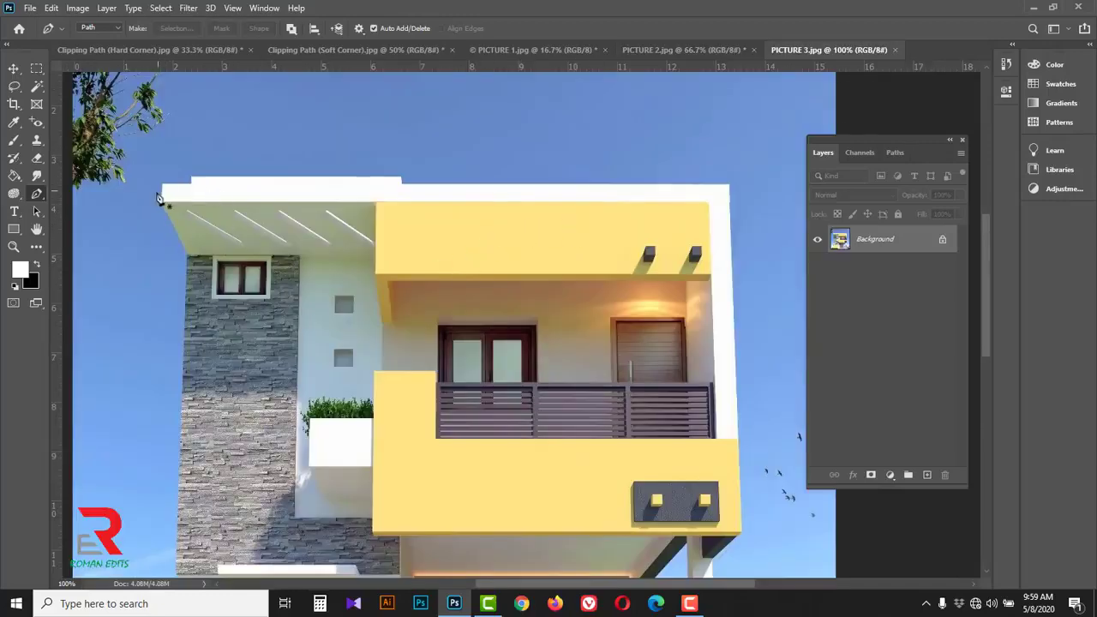
pyautogui.moveTo(456, 447); pyautogui.dragTo(521, 293)
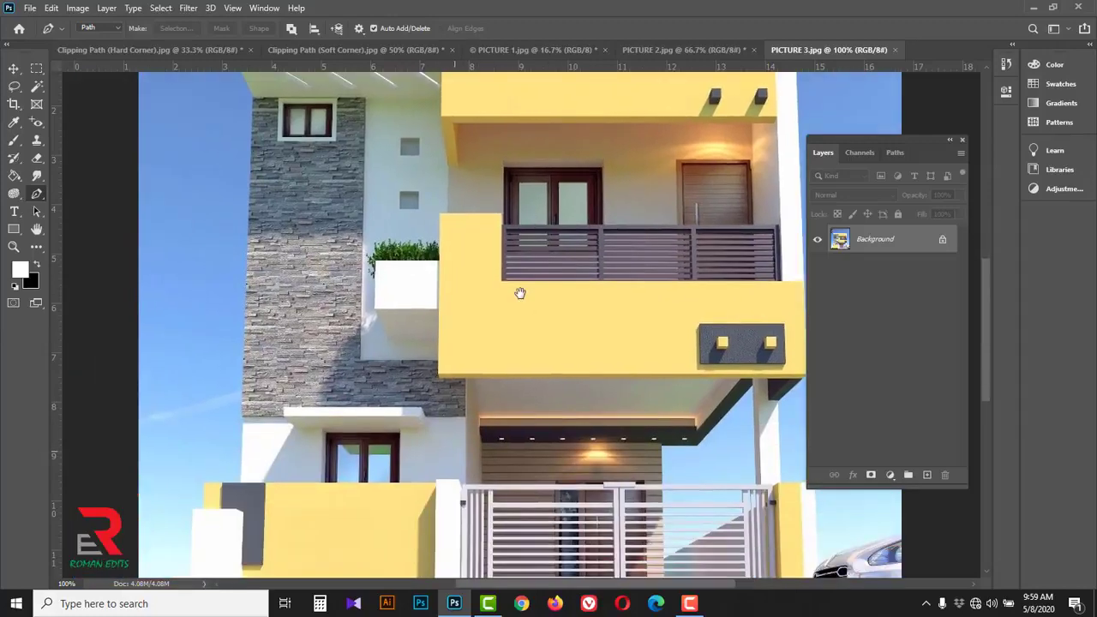
pyautogui.moveTo(412, 460); pyautogui.dragTo(410, 275)
pyautogui.scroll(2, 204, 417)
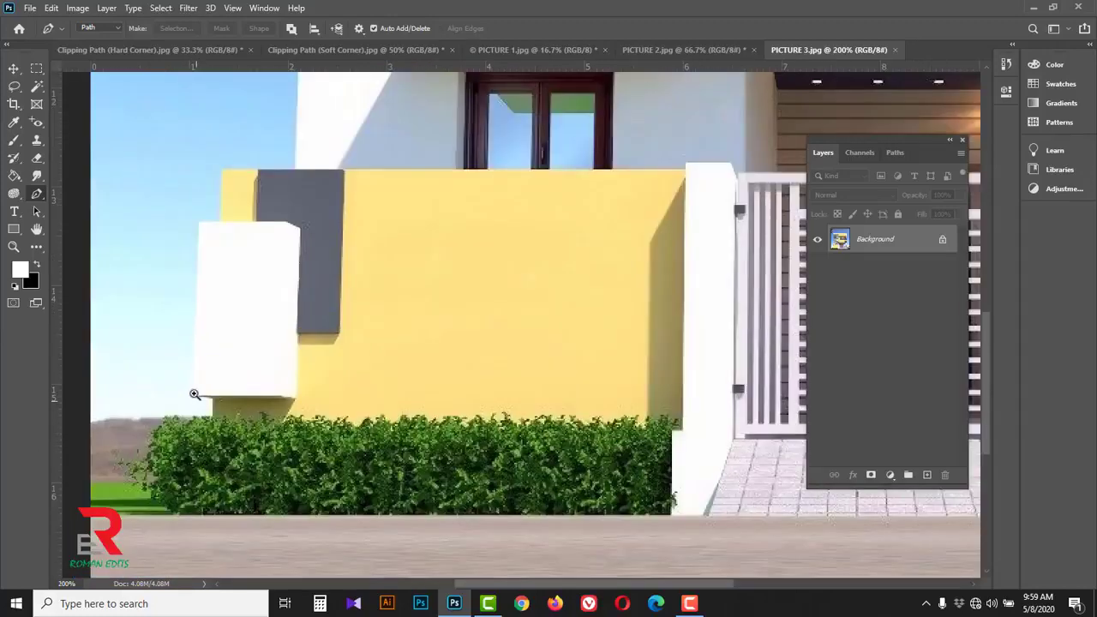
pyautogui.scroll(1, 195, 417)
pyautogui.moveTo(185, 382); pyautogui.dragTo(267, 423)
pyautogui.rightClick(39, 194)
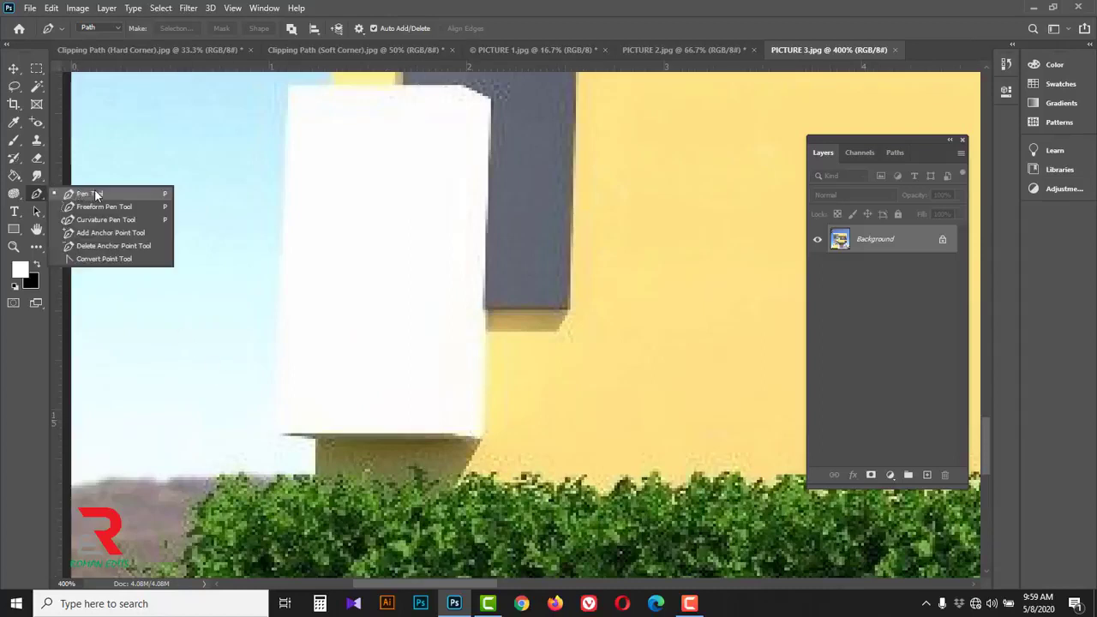
pyautogui.click(94, 190)
pyautogui.click(315, 475)
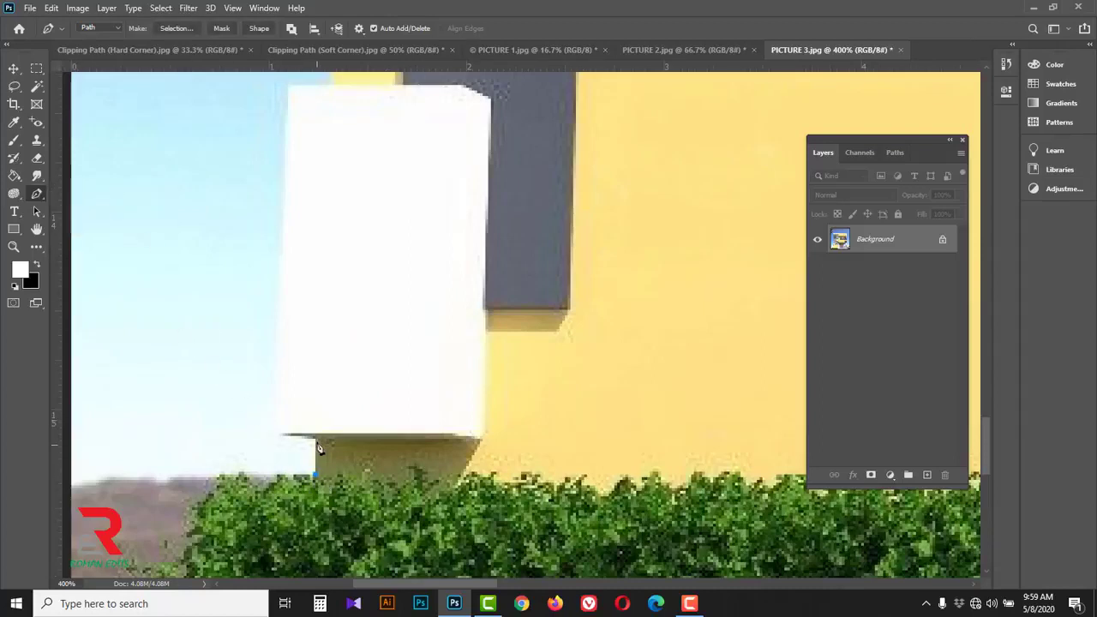
pyautogui.scroll(5, 302, 372)
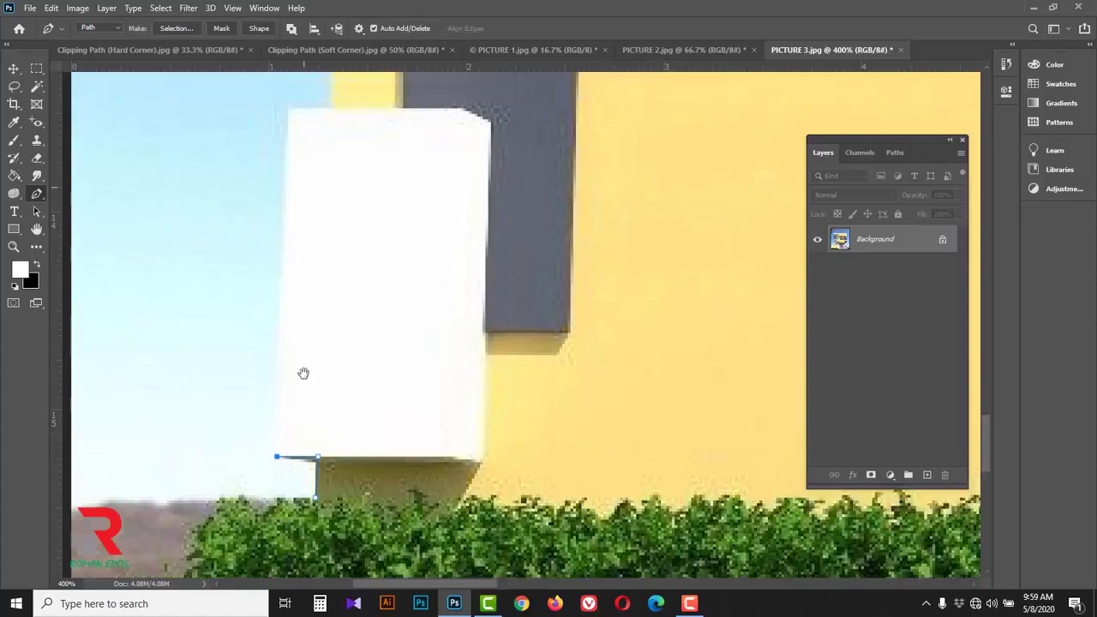
# Step: Trace the white block's outer edge and top, and the yellow boundary wall's upper corner across to the house wall
pyautogui.click(290, 315)
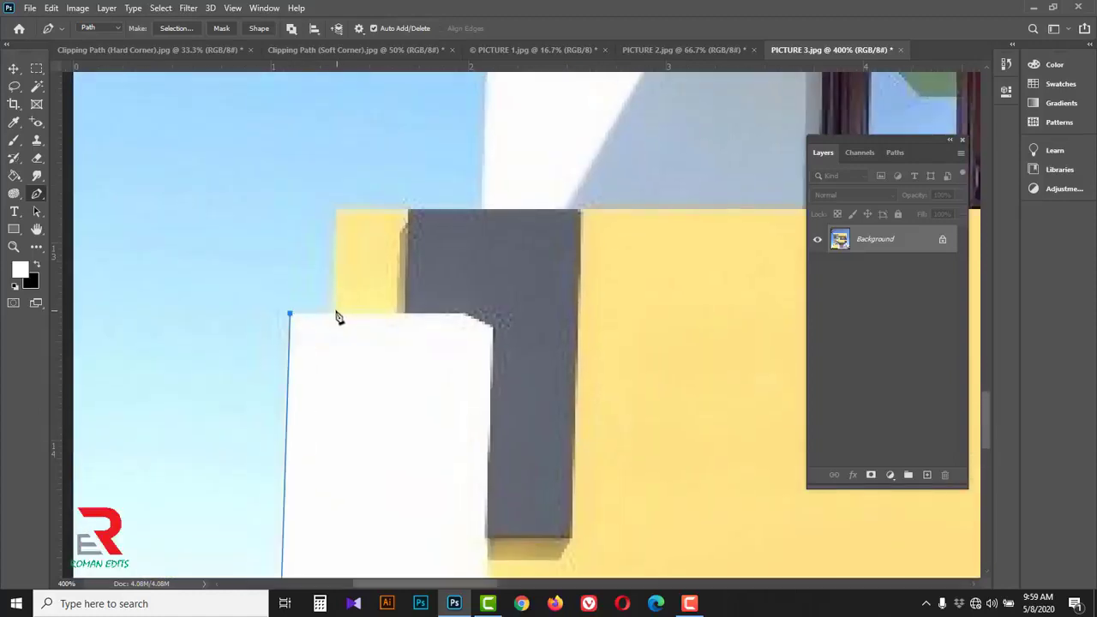
pyautogui.click(335, 314)
pyautogui.click(336, 209)
pyautogui.click(487, 210)
# Step: Extend the path straight up the house's white wall and along the outer edge of the stone cladding
pyautogui.scroll(6, 495, 306)
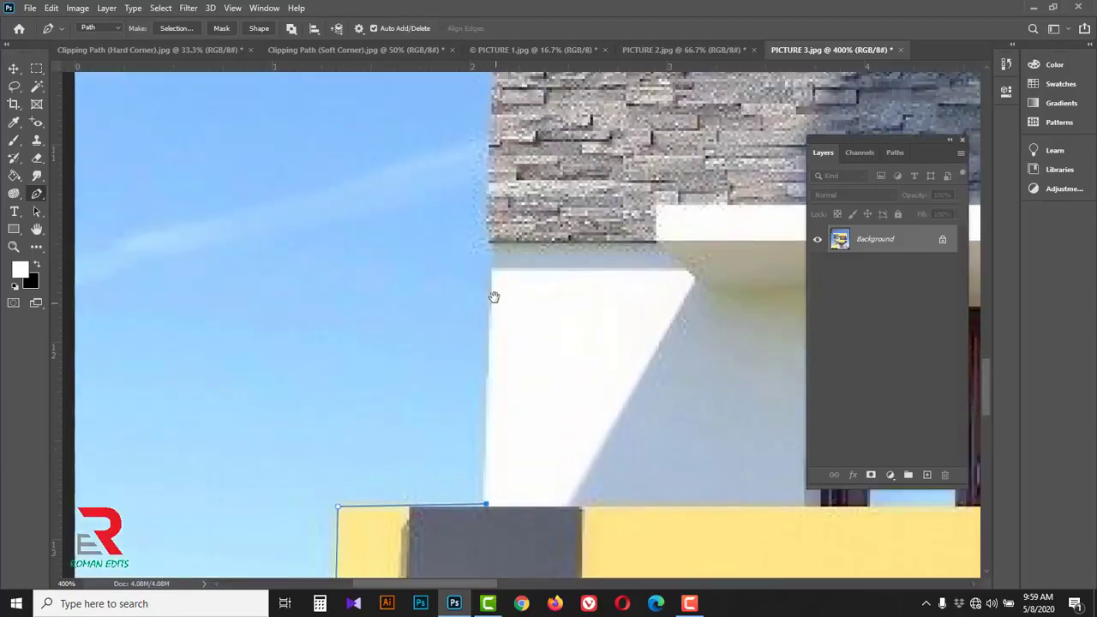
pyautogui.click(492, 248)
pyautogui.scroll(5, 495, 275)
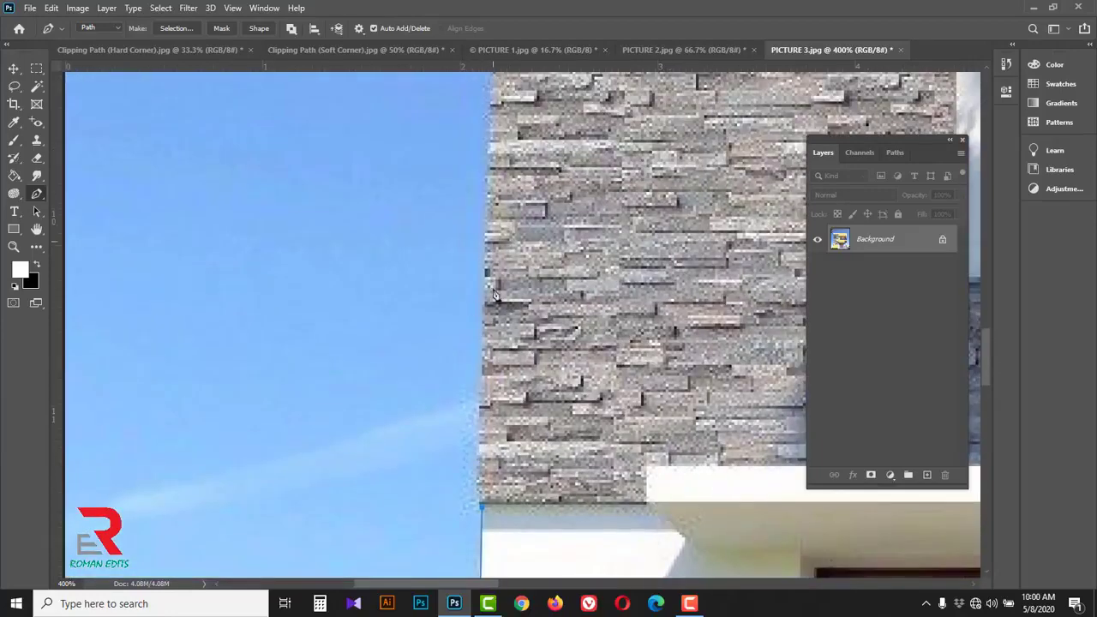
pyautogui.scroll(5, 486, 157)
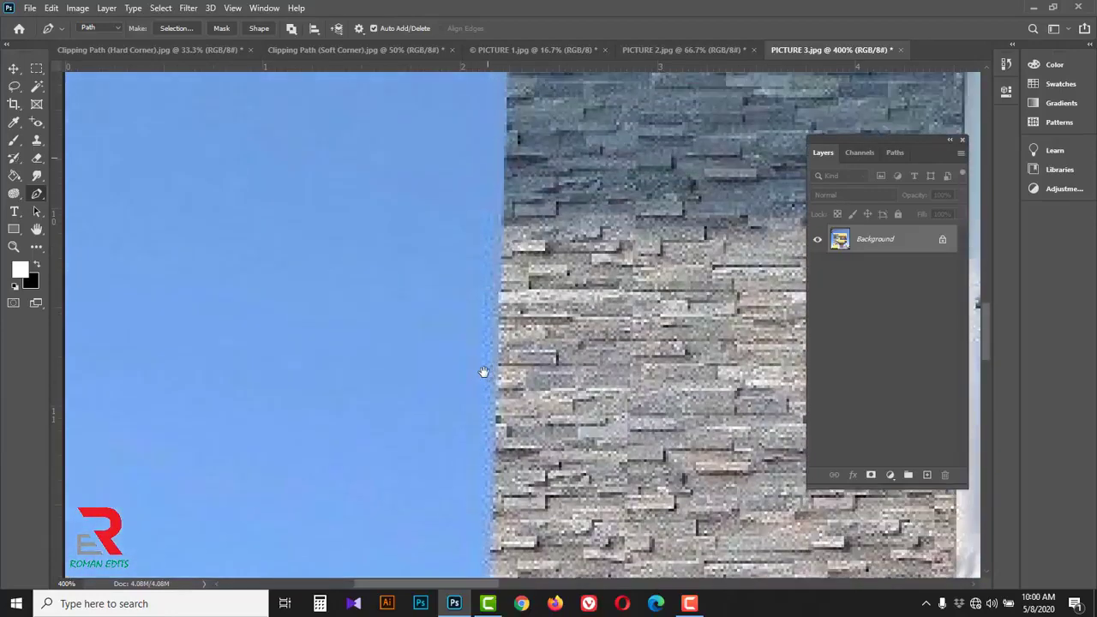
pyautogui.click(505, 148)
# Step: Trace the sloping end of the roof canopy and the raised parapet with the steps at both its ends
pyautogui.moveTo(506, 147); pyautogui.dragTo(445, 356)
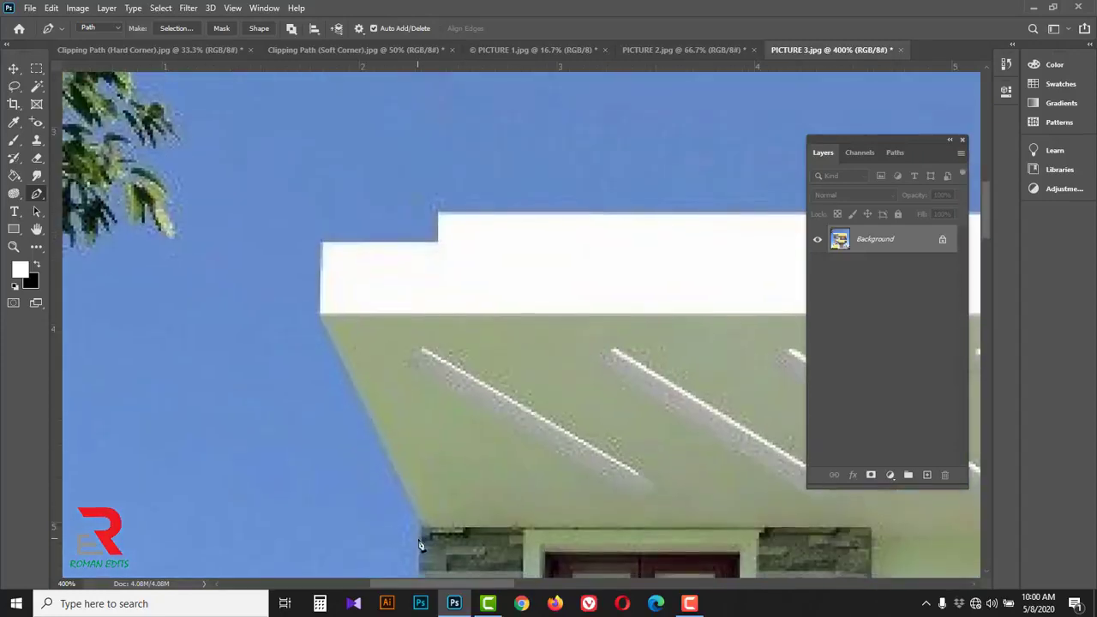
pyautogui.click(321, 314)
pyautogui.click(320, 242)
pyautogui.click(438, 241)
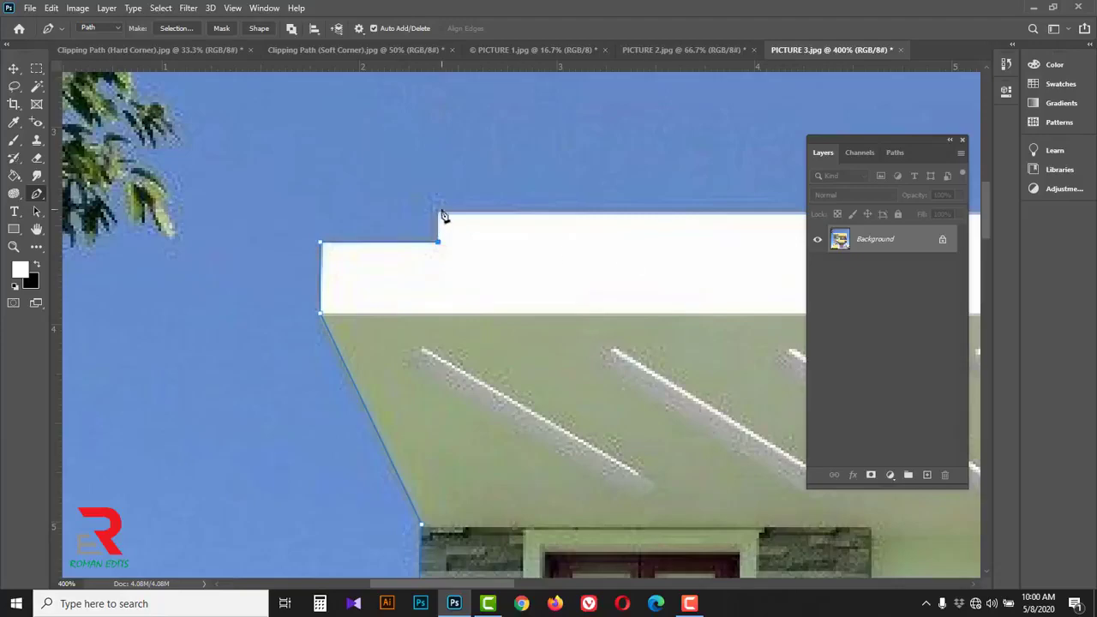
pyautogui.click(439, 214)
pyautogui.moveTo(664, 246); pyautogui.dragTo(487, 241)
pyautogui.click(538, 179)
pyautogui.click(542, 209)
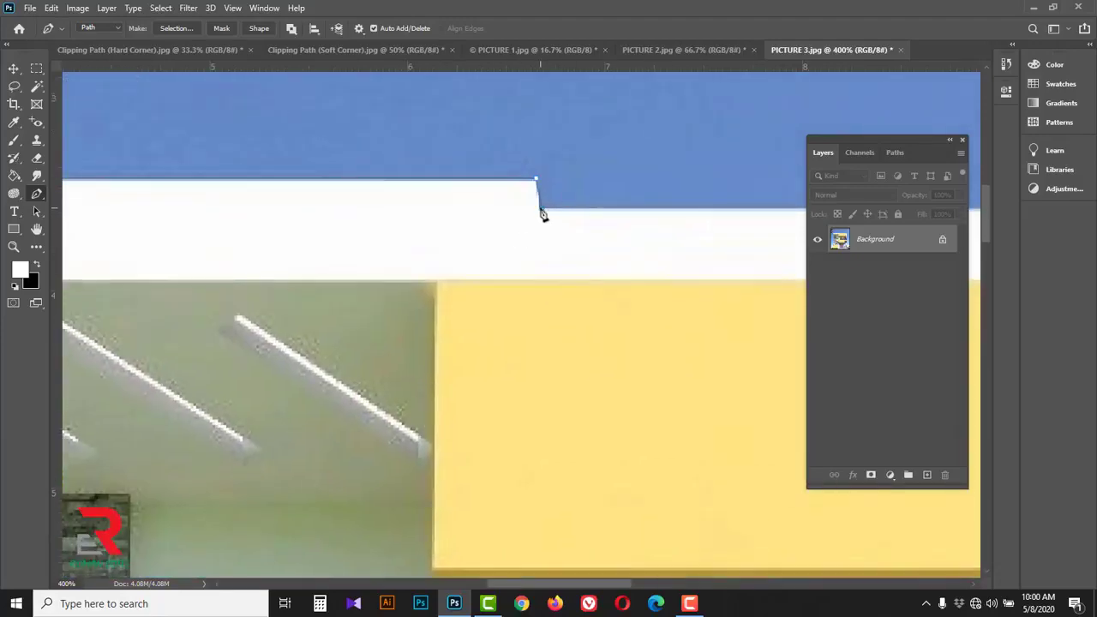
# Step: Trace the roof's right corner and the house's right side down past the yellow balcony to the porch column's top
pyautogui.moveTo(796, 224); pyautogui.dragTo(309, 249)
pyautogui.click(624, 211)
pyautogui.moveTo(626, 558); pyautogui.dragTo(614, 154)
pyautogui.moveTo(612, 557); pyautogui.dragTo(604, 307)
pyautogui.click(590, 211)
pyautogui.click(473, 315)
# Step: Continue the path down the porch column, across the gate pillar's top and down its outer edge to the car
pyautogui.scroll(-8, 475, 292)
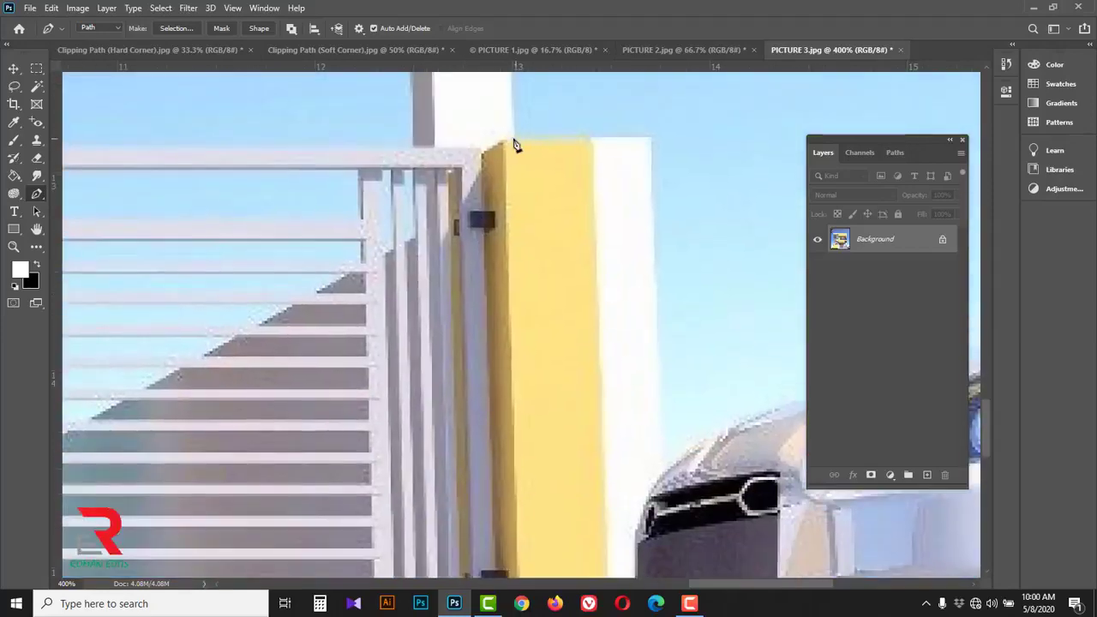
pyautogui.click(514, 139)
pyautogui.click(651, 141)
pyautogui.scroll(-2, 592, 282)
pyautogui.click(598, 288)
# Step: Trace the car's bonnet to the image edge, loop the path outside the canvas below the road and close it above the hedge
pyautogui.scroll(-2, 609, 291)
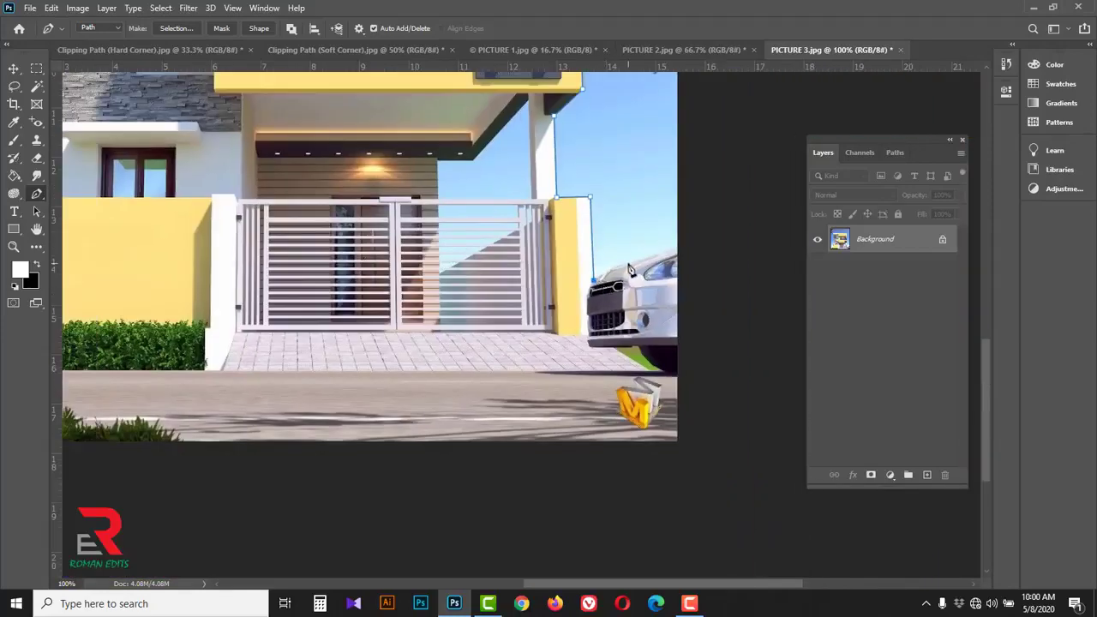
pyautogui.click(708, 458)
pyautogui.click(676, 475)
pyautogui.hscroll(-5, 309, 483)
pyautogui.moveTo(246, 508); pyautogui.dragTo(280, 513)
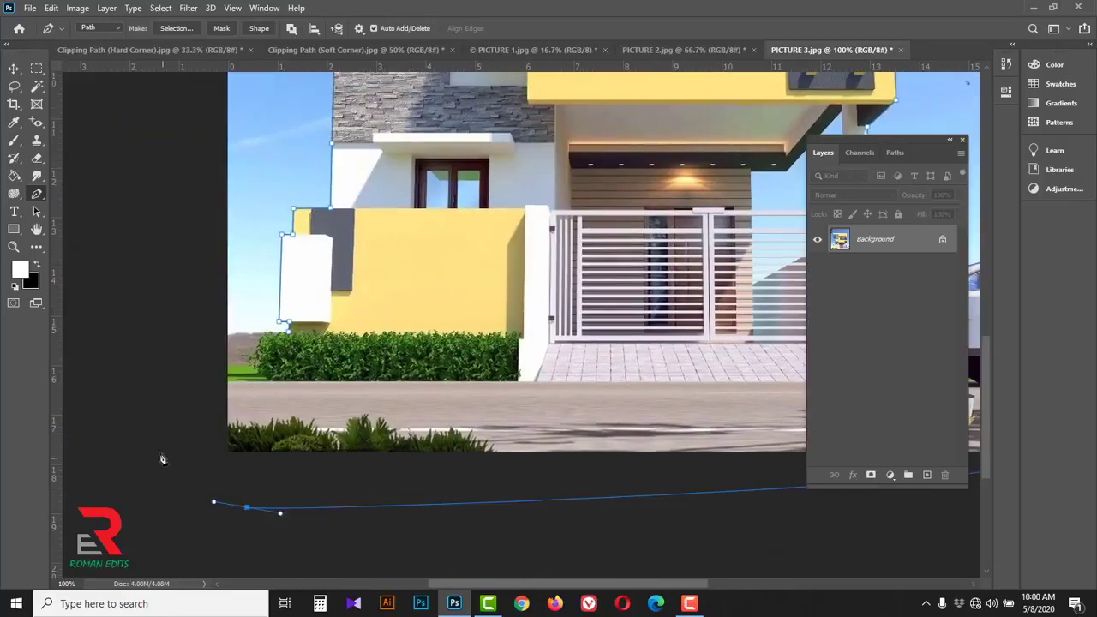
pyautogui.moveTo(159, 451); pyautogui.dragTo(154, 368)
pyautogui.click(169, 329)
pyautogui.click(227, 337)
pyautogui.click(288, 332)
# Step: Trace a closed path around the sky opening between the porch wall, ceiling beam, column and gate's top rail
pyautogui.moveTo(625, 168); pyautogui.dragTo(246, 294)
pyautogui.scroll(2, 396, 305)
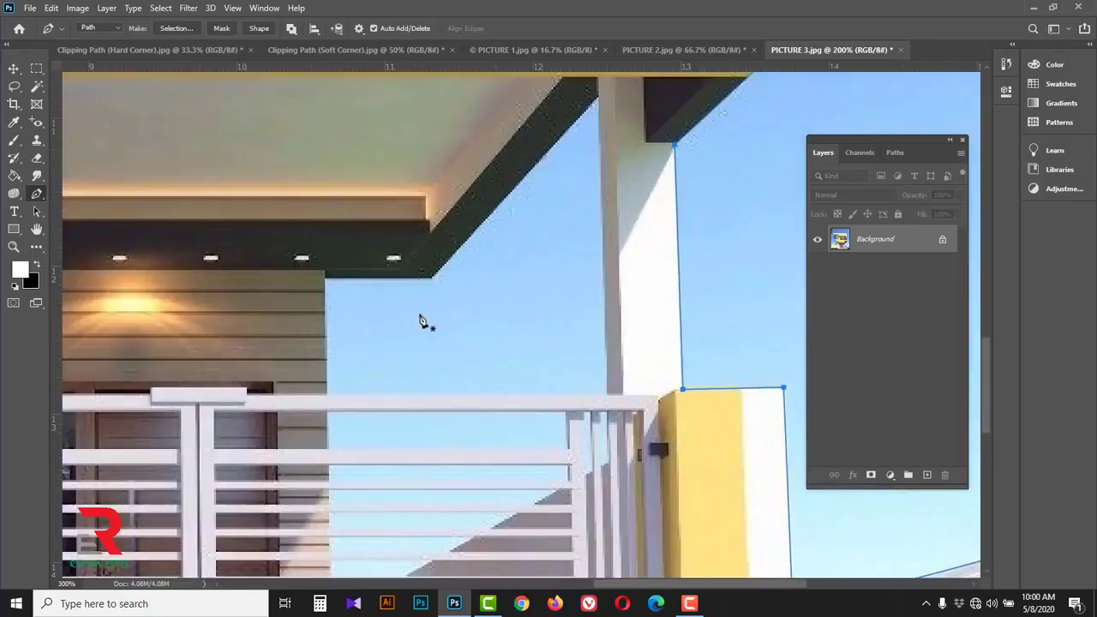
pyautogui.scroll(-3, 340, 345)
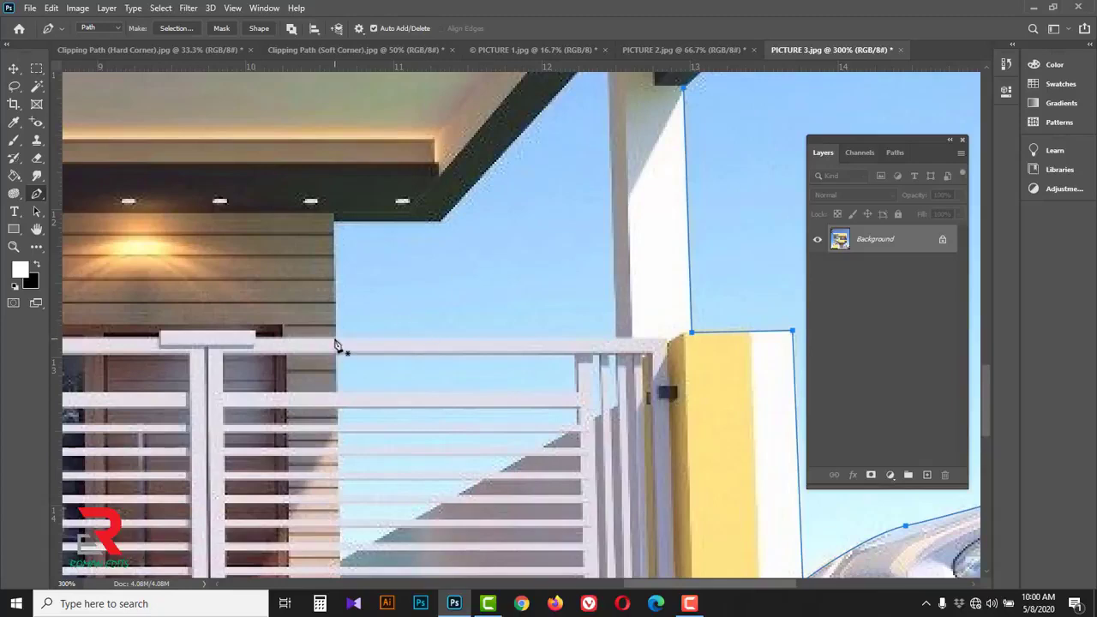
pyautogui.moveTo(532, 157); pyautogui.dragTo(432, 250)
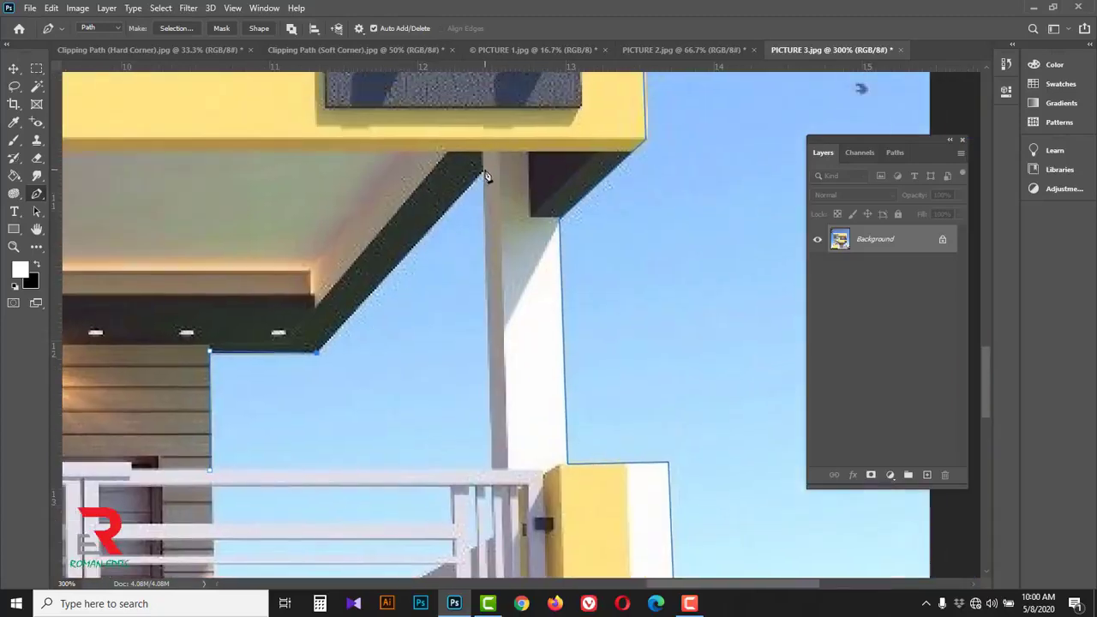
pyautogui.click(492, 469)
pyautogui.click(209, 470)
# Step: Outline the sky gap directly below the gate's top rail with a closed rectangular path
pyautogui.scroll(-5, 360, 334)
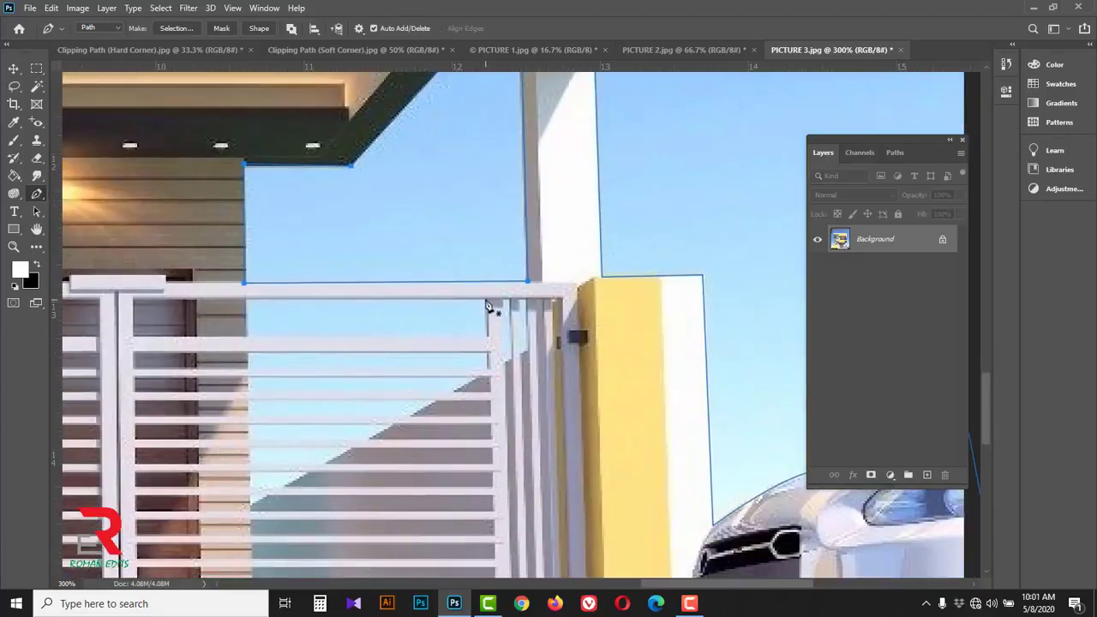
pyautogui.click(486, 299)
pyautogui.click(485, 336)
pyautogui.click(247, 336)
pyautogui.click(246, 299)
pyautogui.click(485, 299)
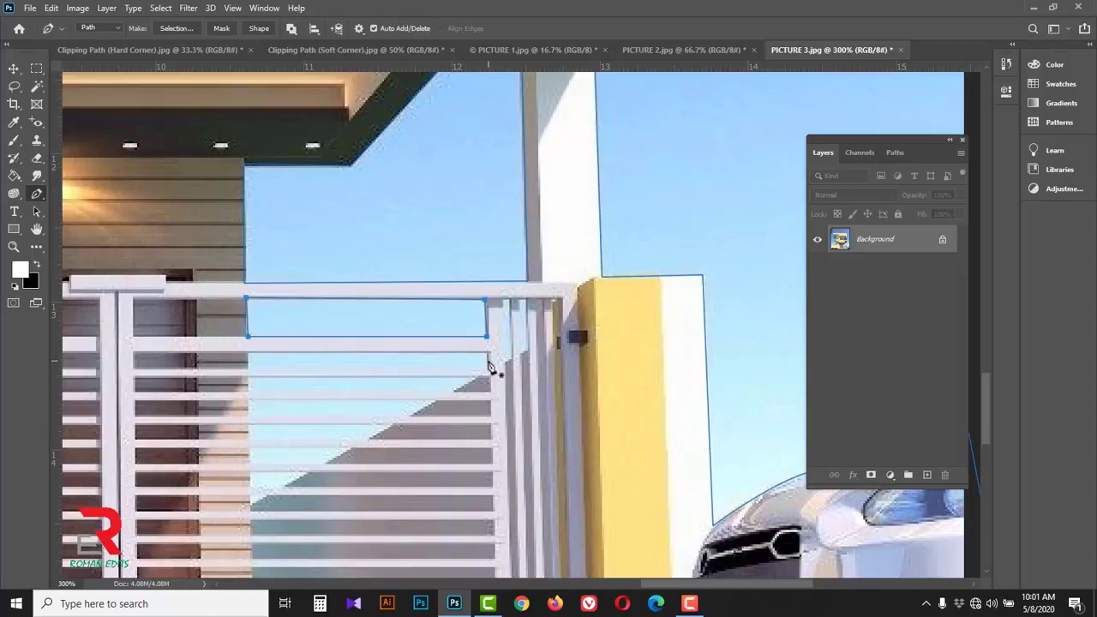
# Step: Outline the second sky gap between the gate's horizontal rails with a closed path
pyautogui.click(488, 353)
pyautogui.click(488, 367)
pyautogui.click(247, 367)
pyautogui.click(248, 353)
pyautogui.click(488, 354)
pyautogui.click(487, 353)
# Step: Outline the third sky gap between the gate rails, slanting its end along the grey wall's diagonal edge
pyautogui.moveTo(414, 440); pyautogui.dragTo(437, 356)
pyautogui.click(477, 306)
pyautogui.click(271, 307)
pyautogui.click(271, 292)
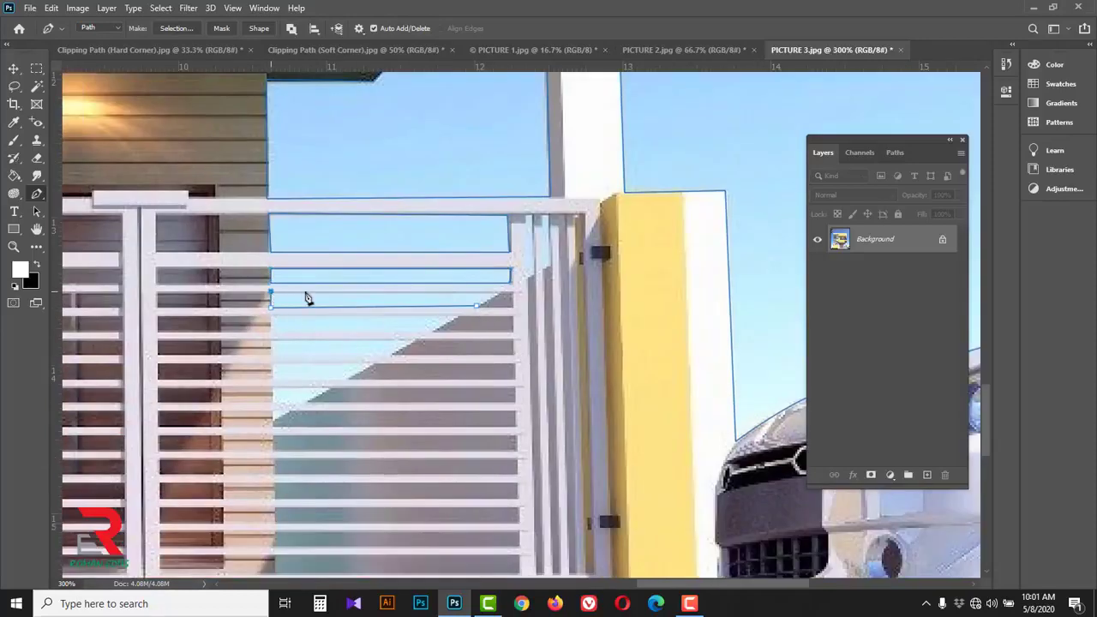
pyautogui.click(507, 291)
pyautogui.click(477, 306)
# Step: Outline the fourth sky gap between the gate rails with a closed path ending at the grey wall's diagonal edge
pyautogui.click(457, 317)
pyautogui.click(427, 330)
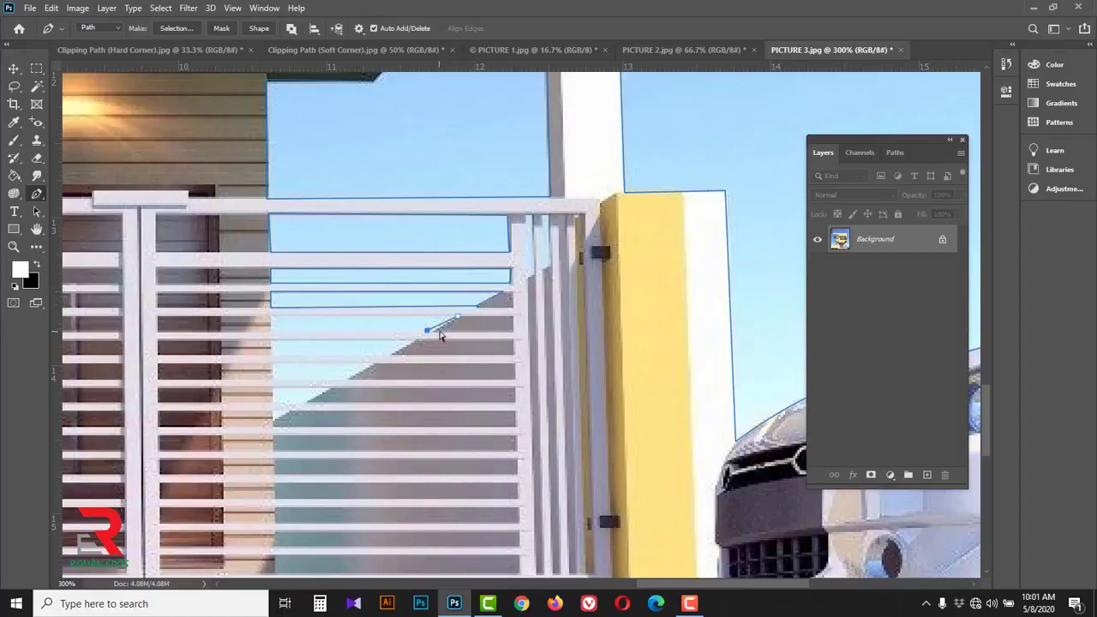
pyautogui.click(273, 330)
pyautogui.click(273, 316)
pyautogui.click(458, 316)
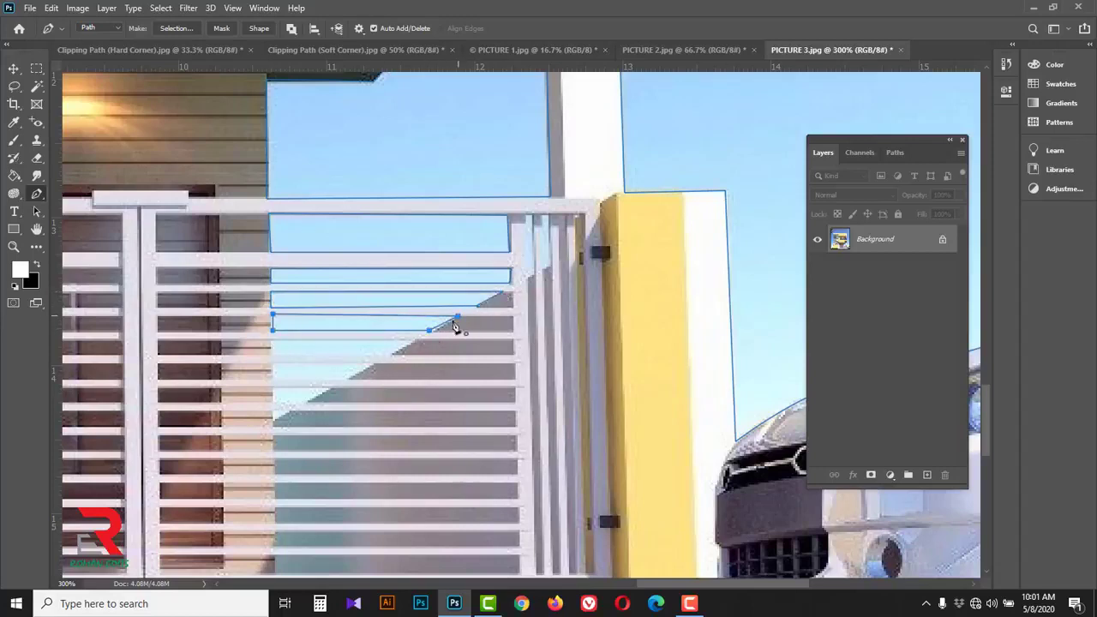
# Step: Trace closed paths around the fifth and sixth sky gaps between the gate rails, following the diagonal wall edge
pyautogui.click(408, 340)
pyautogui.click(386, 355)
pyautogui.click(274, 349)
pyautogui.click(368, 365)
pyautogui.click(341, 379)
pyautogui.click(274, 378)
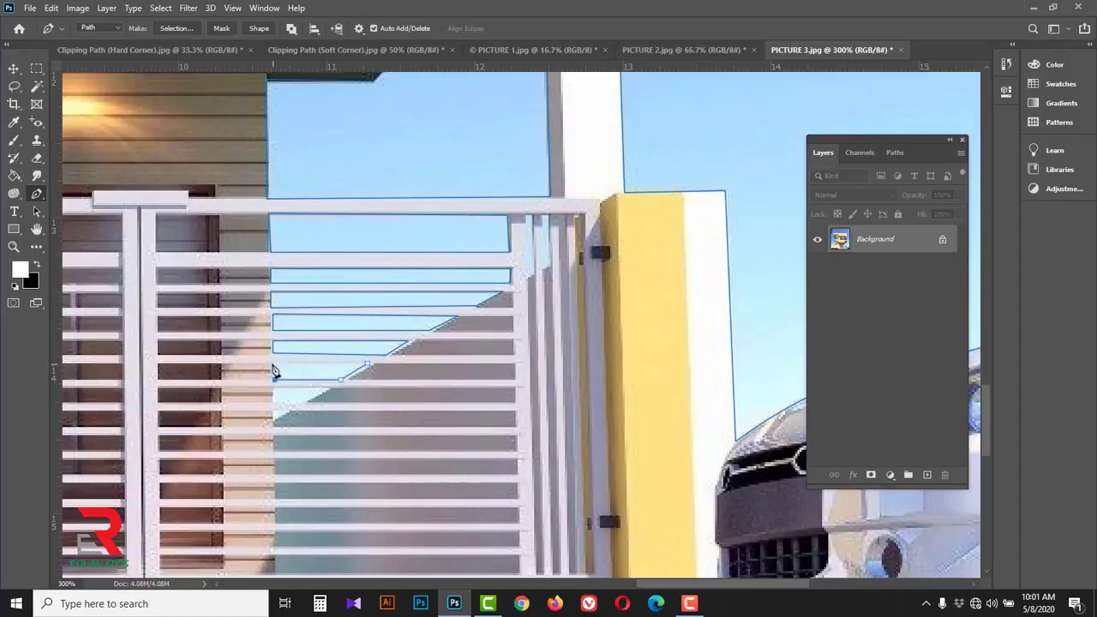
pyautogui.click(274, 365)
pyautogui.click(368, 364)
# Step: Outline the small seventh sky gap between the gate rails with a closed path
pyautogui.click(324, 390)
pyautogui.click(302, 403)
pyautogui.click(274, 400)
pyautogui.click(274, 388)
pyautogui.click(324, 389)
# Step: Outline the two narrow sky gaps between the vertical bars at the gate's pillar end
pyautogui.moveTo(513, 306); pyautogui.dragTo(431, 353)
pyautogui.click(446, 264)
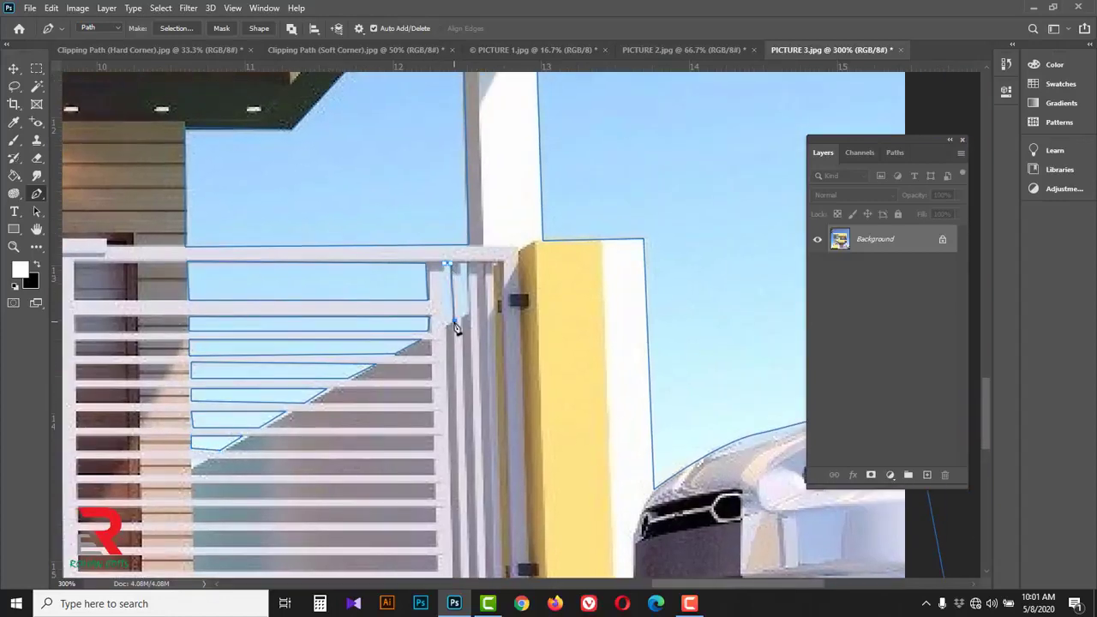
pyautogui.click(446, 323)
pyautogui.click(445, 263)
pyautogui.click(461, 261)
pyautogui.click(469, 262)
pyautogui.click(468, 312)
pyautogui.click(461, 314)
# Step: Review the finished paths on the whole house and in the Hard Corner, Soft Corner, PICTURE 1 and PICTURE 2 documents
pyautogui.keyDown('alt'); pyautogui.click(455, 269); pyautogui.keyUp('alt')
pyautogui.keyDown('alt'); pyautogui.click(455, 269); pyautogui.keyUp('alt')
pyautogui.keyDown('alt'); pyautogui.click(455, 269); pyautogui.keyUp('alt')
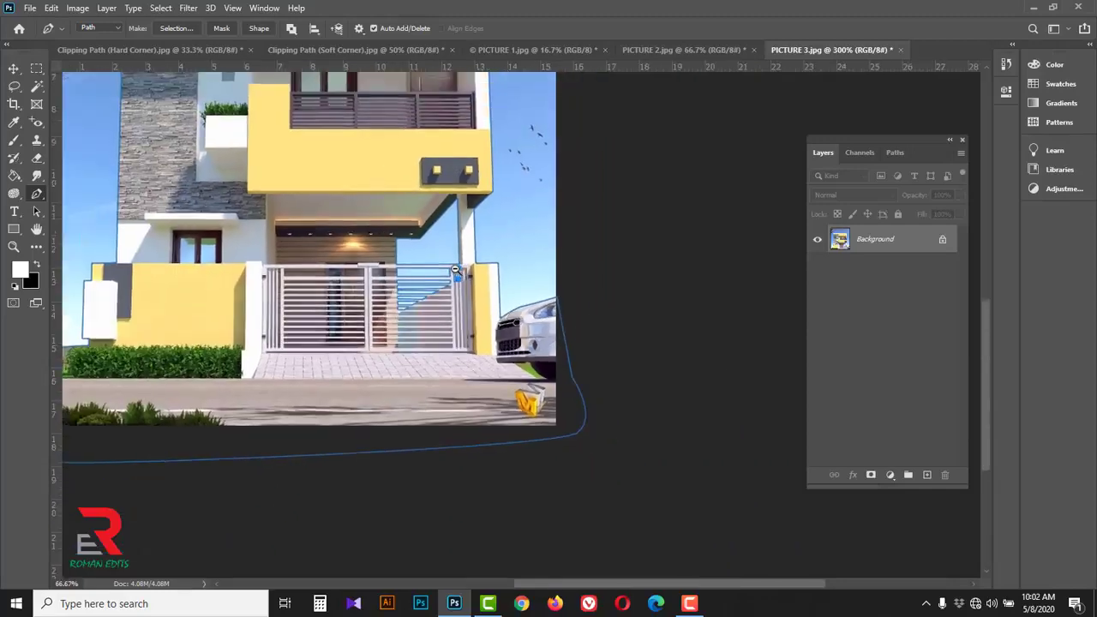
pyautogui.keyDown('alt'); pyautogui.click(455, 269); pyautogui.keyUp('alt')
pyautogui.keyDown('alt'); pyautogui.click(456, 269); pyautogui.keyUp('alt')
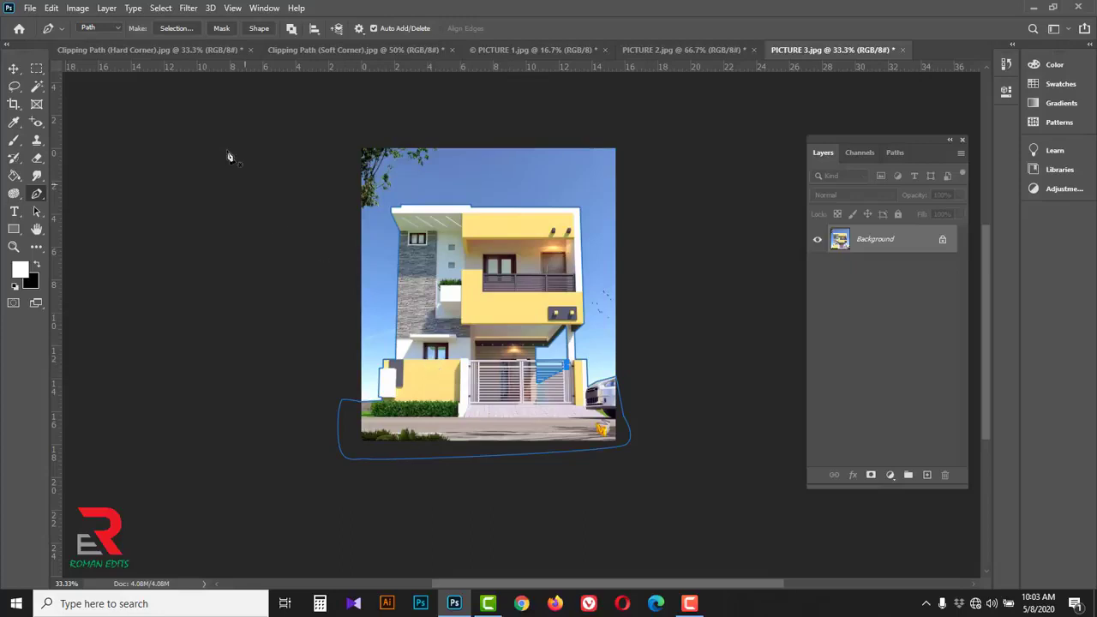
pyautogui.click(170, 49)
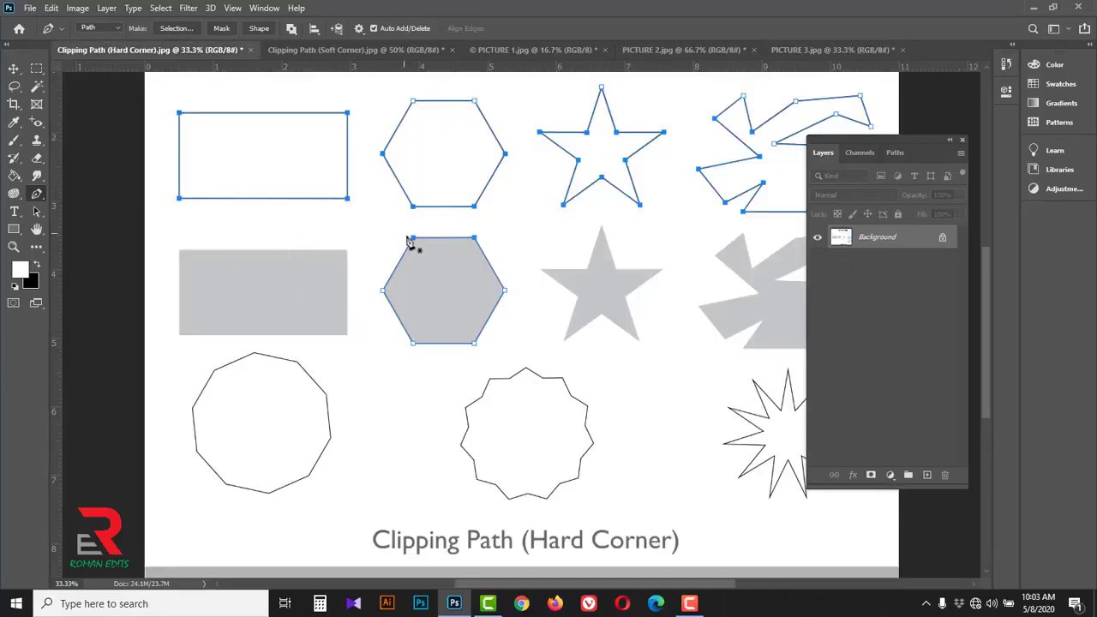
pyautogui.click(375, 48)
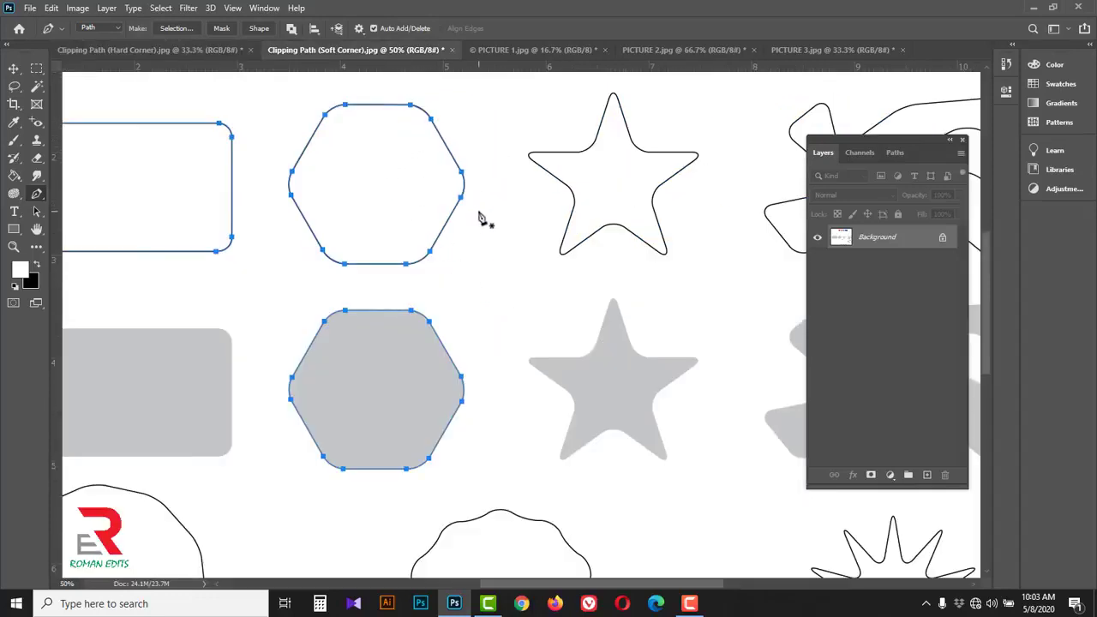
pyautogui.click(514, 50)
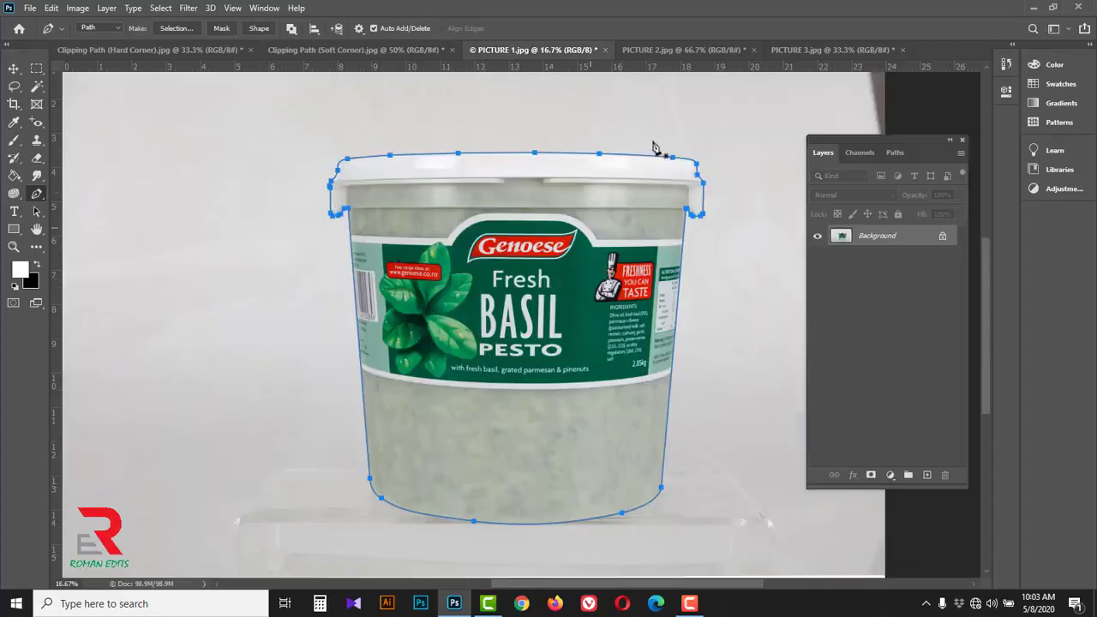
pyautogui.click(702, 50)
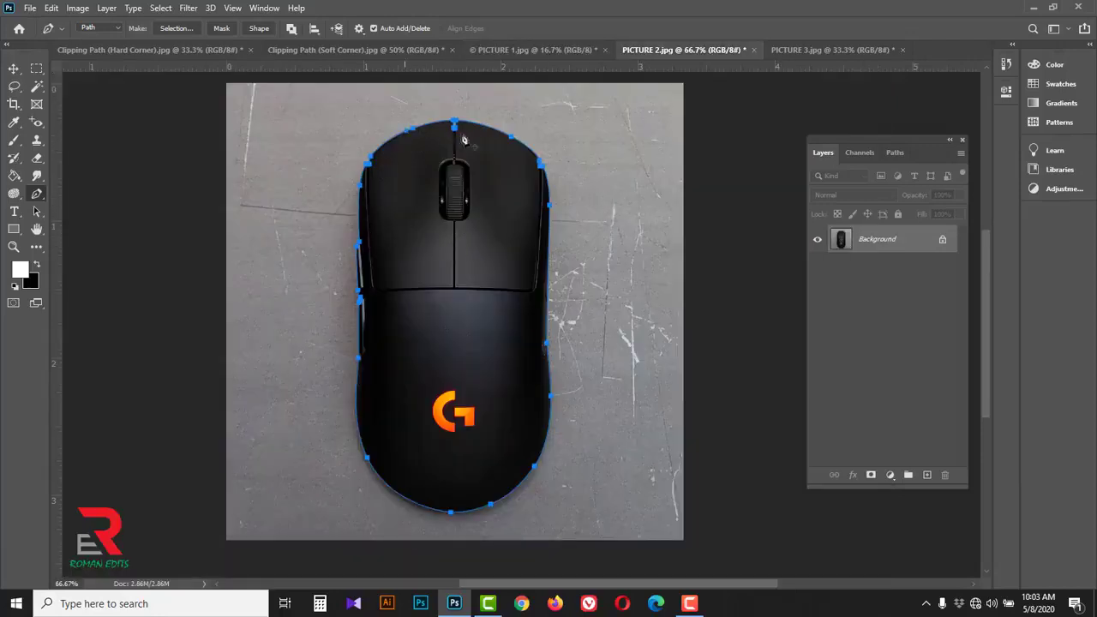
pyautogui.click(801, 48)
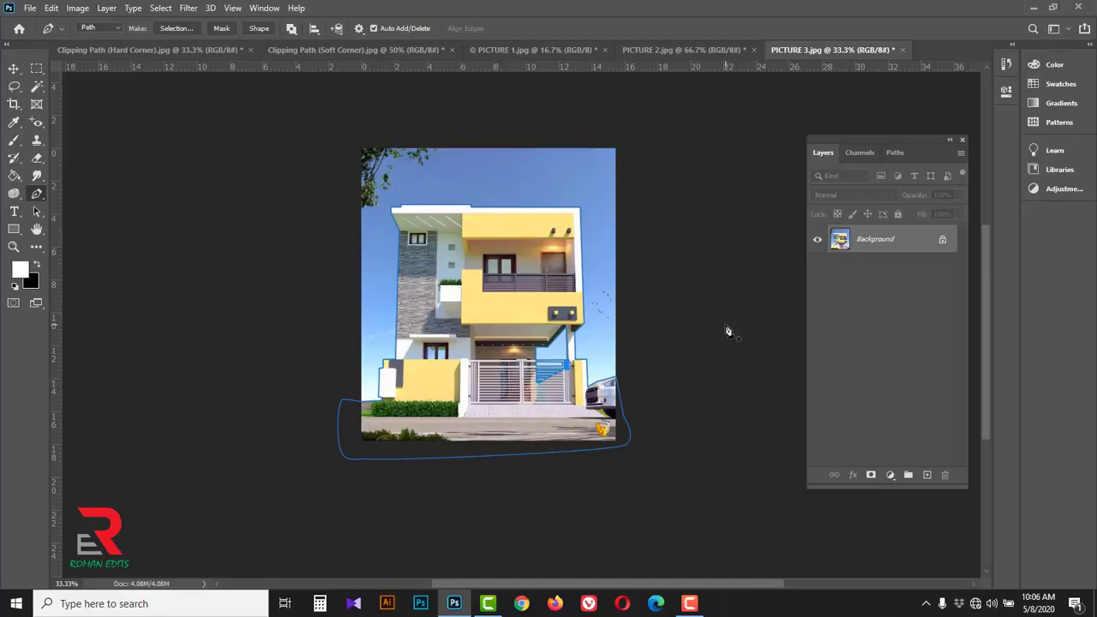
# Step: Convert the house path to a selection, copy it to a new layer, and hide the Background layer
pyautogui.hotkey('ctrl', 'Return')
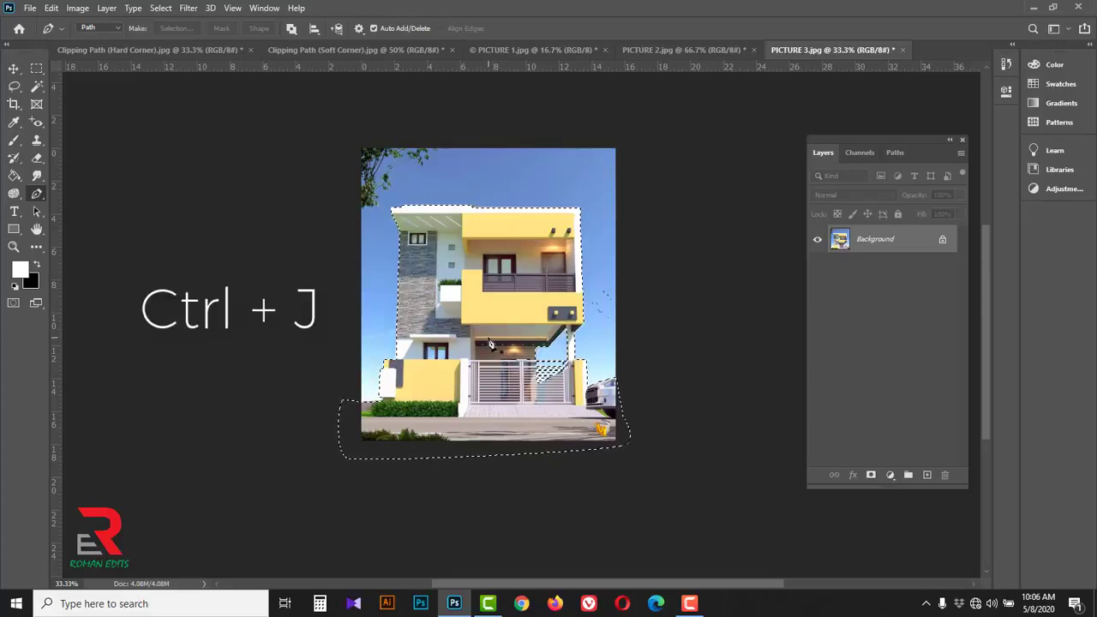
pyautogui.hotkey('ctrl', 'j')
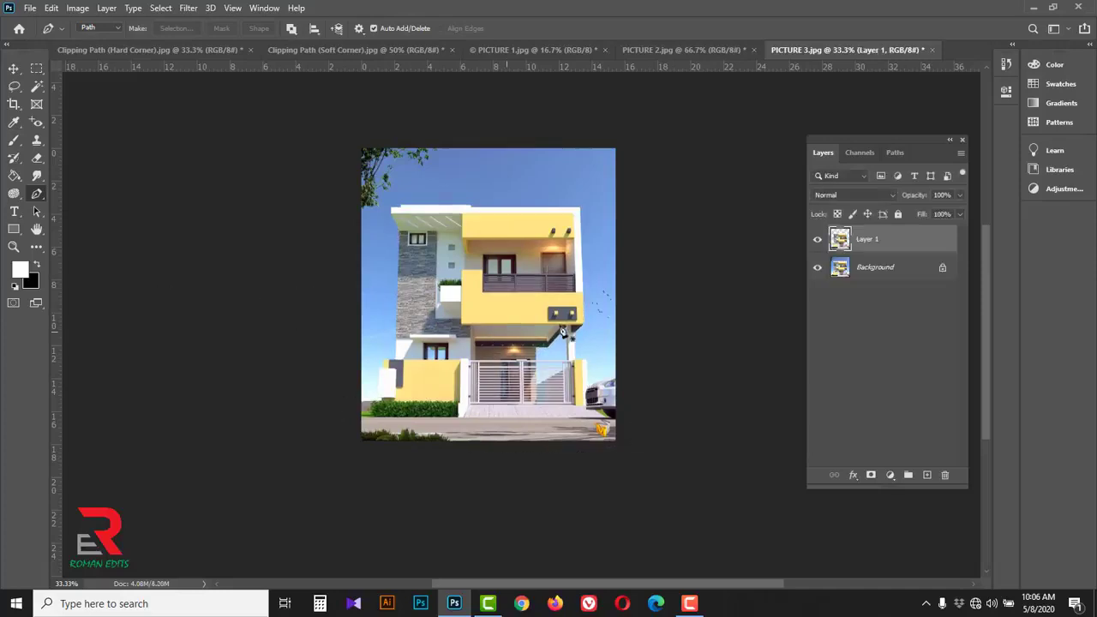
pyautogui.click(817, 269)
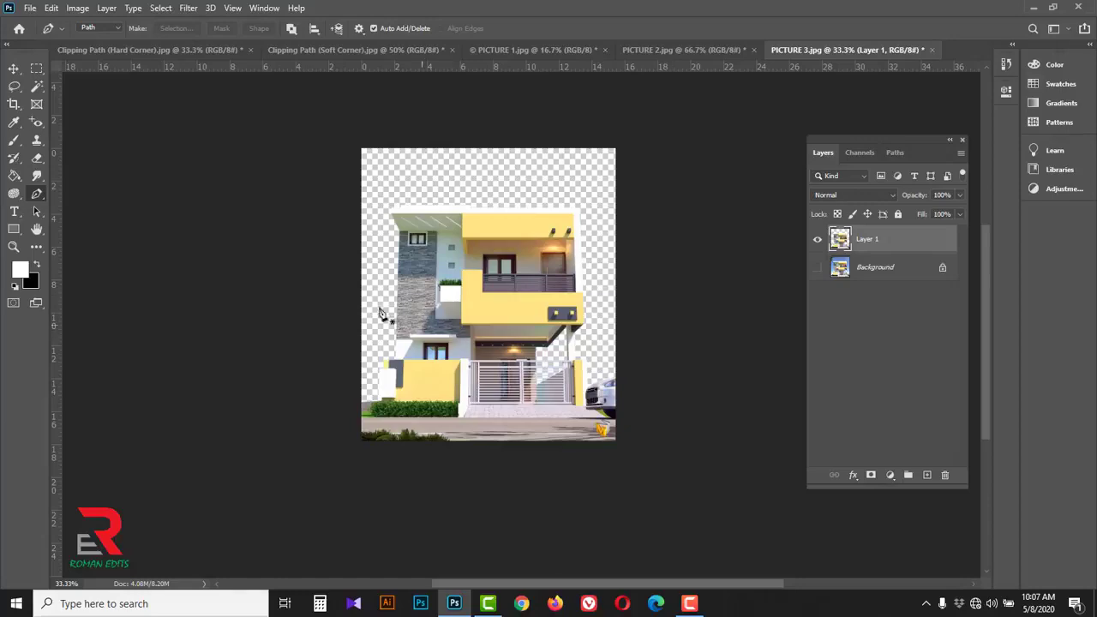
# Step: Open alberta-2297204, cuba-1197800_1920 and british-columbia-3787200_1920 together from the Graphic Design Bangla Tutorial folder
pyautogui.click(29, 7)
pyautogui.click(38, 27)
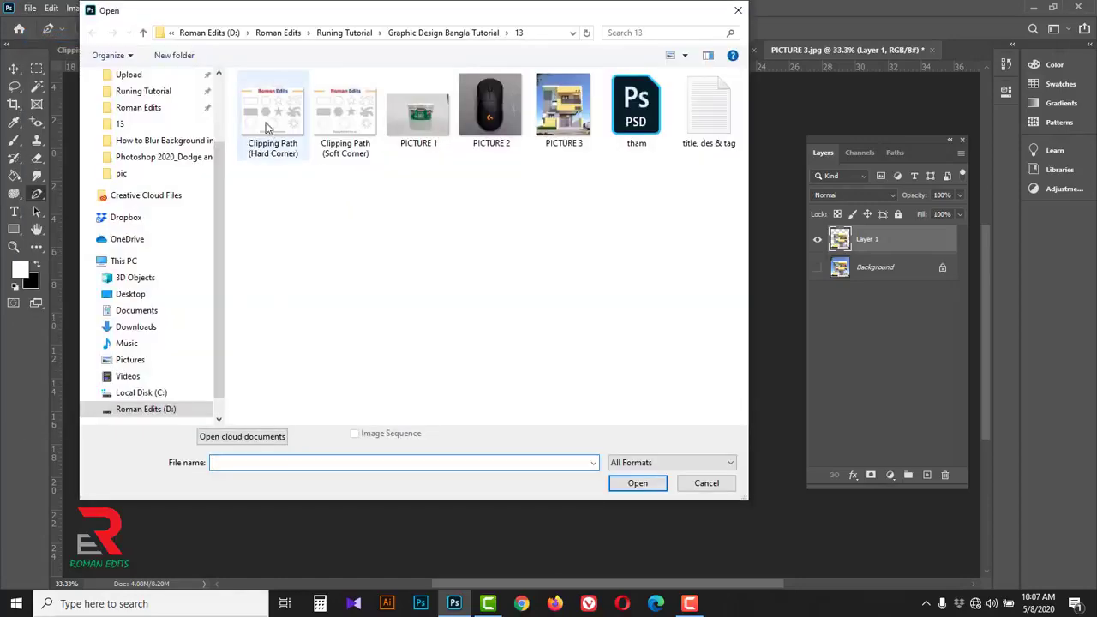
pyautogui.click(143, 33)
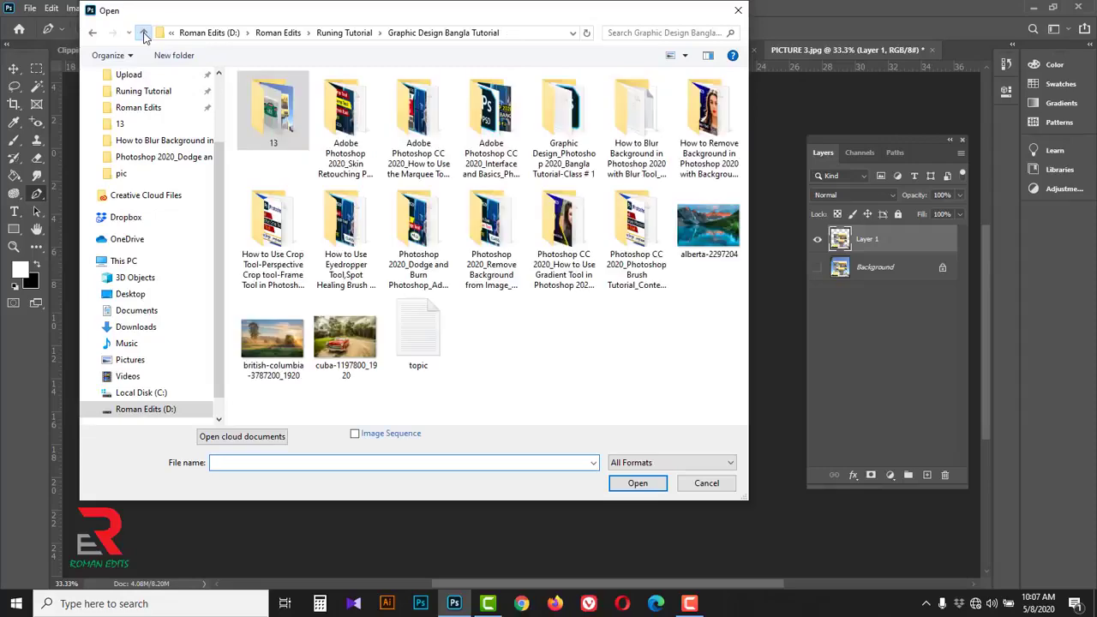
pyautogui.click(709, 245)
pyautogui.keyDown('ctrl'); pyautogui.click(348, 351); pyautogui.keyUp('ctrl')
pyautogui.keyDown('ctrl'); pyautogui.click(273, 343); pyautogui.keyUp('ctrl')
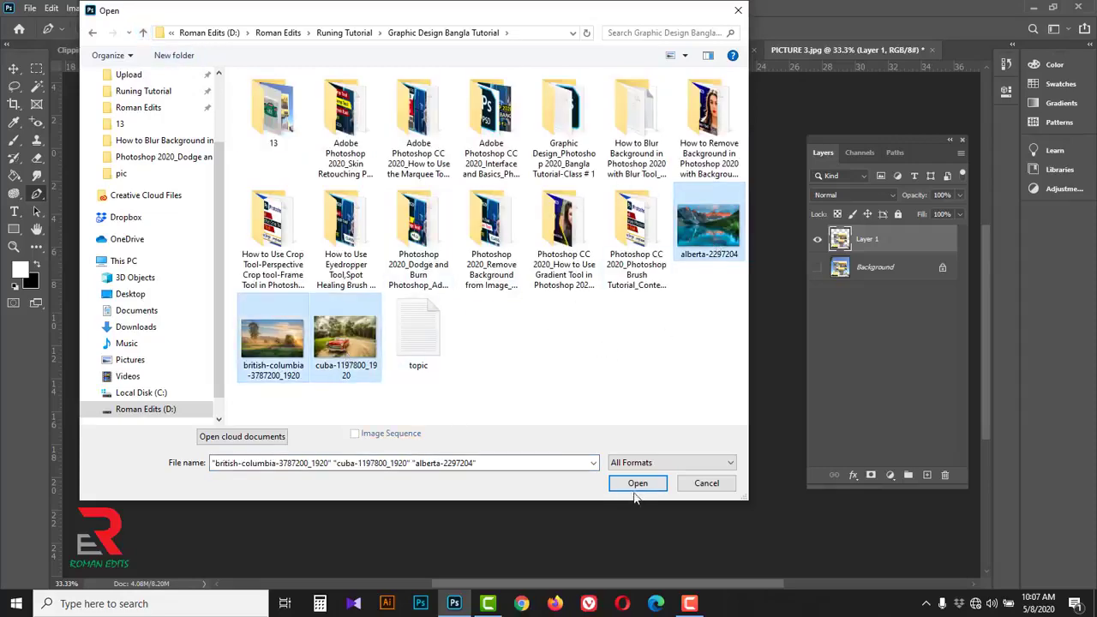
pyautogui.click(638, 484)
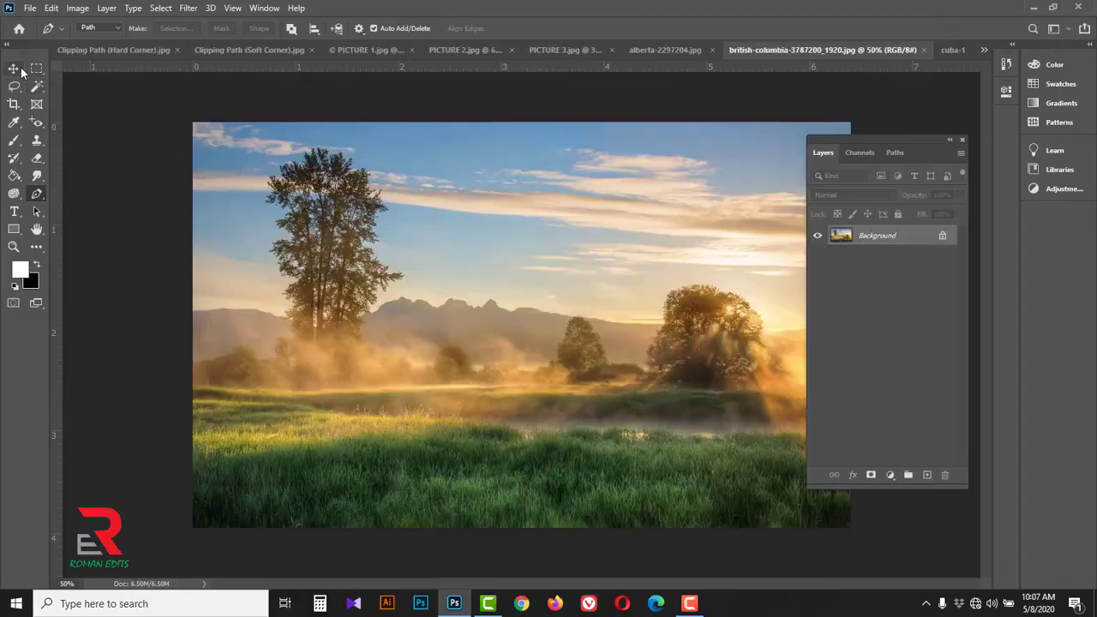
# Step: Copy the british-columbia landscape into PICTURE 3.jpg with the Move tool and position it beneath the house cutout as the new backdrop
pyautogui.click(14, 69)
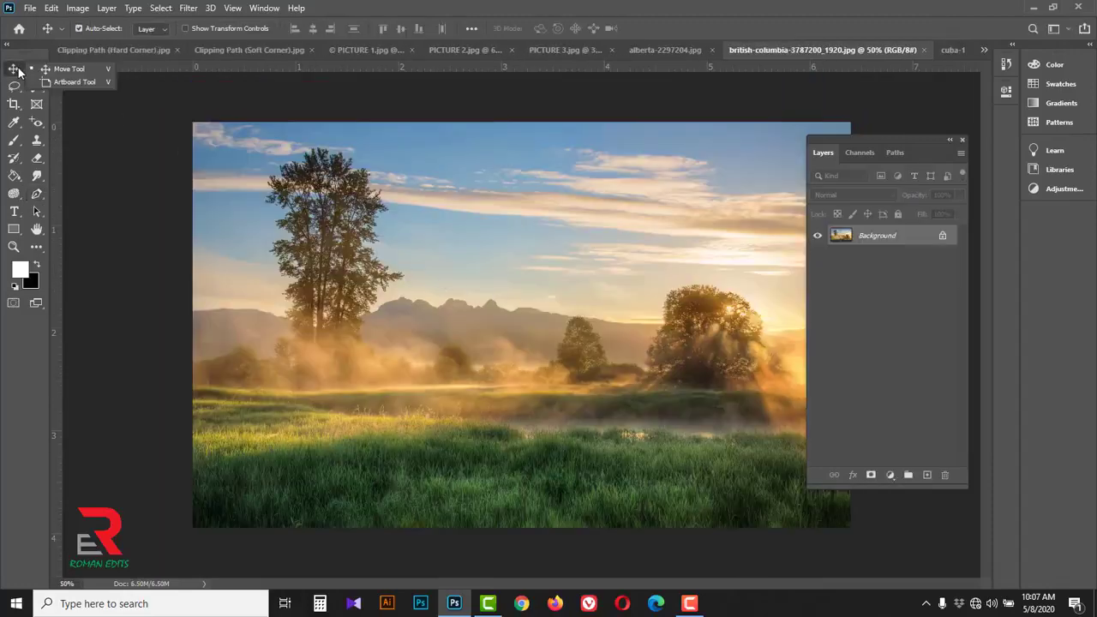
pyautogui.click(62, 76)
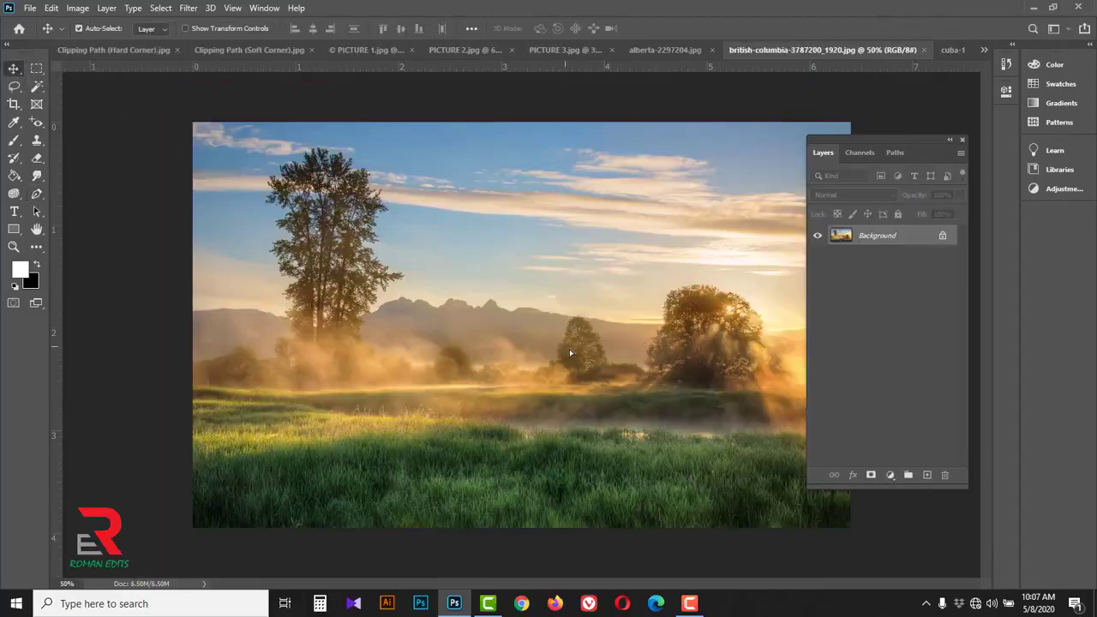
pyautogui.moveTo(570, 352); pyautogui.dragTo(499, 210)
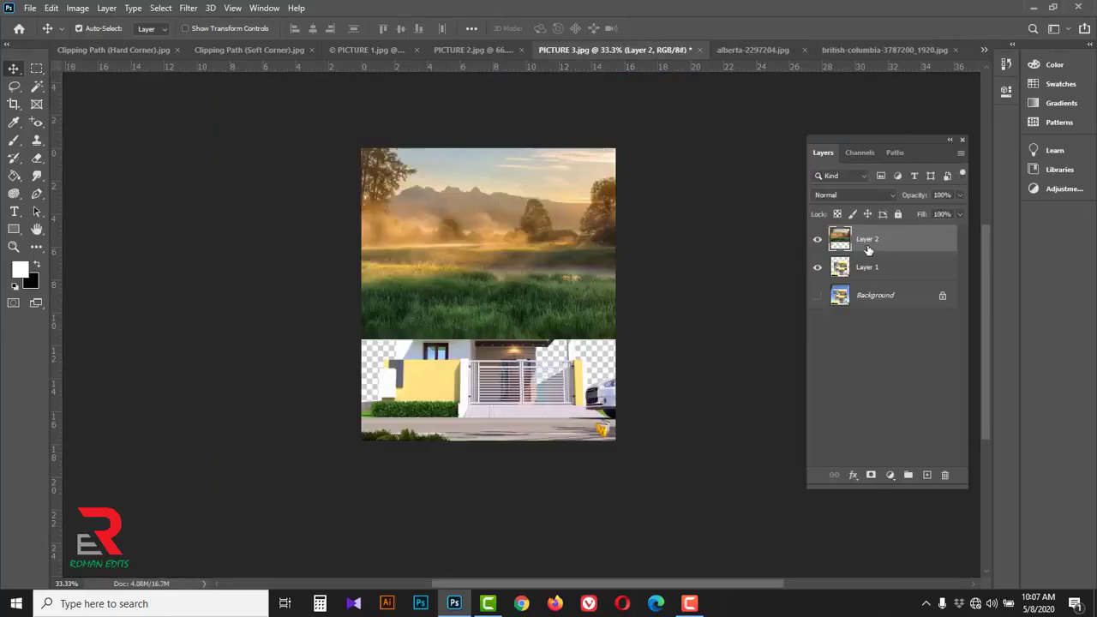
pyautogui.moveTo(896, 246); pyautogui.dragTo(899, 281)
pyautogui.moveTo(616, 224); pyautogui.dragTo(611, 282)
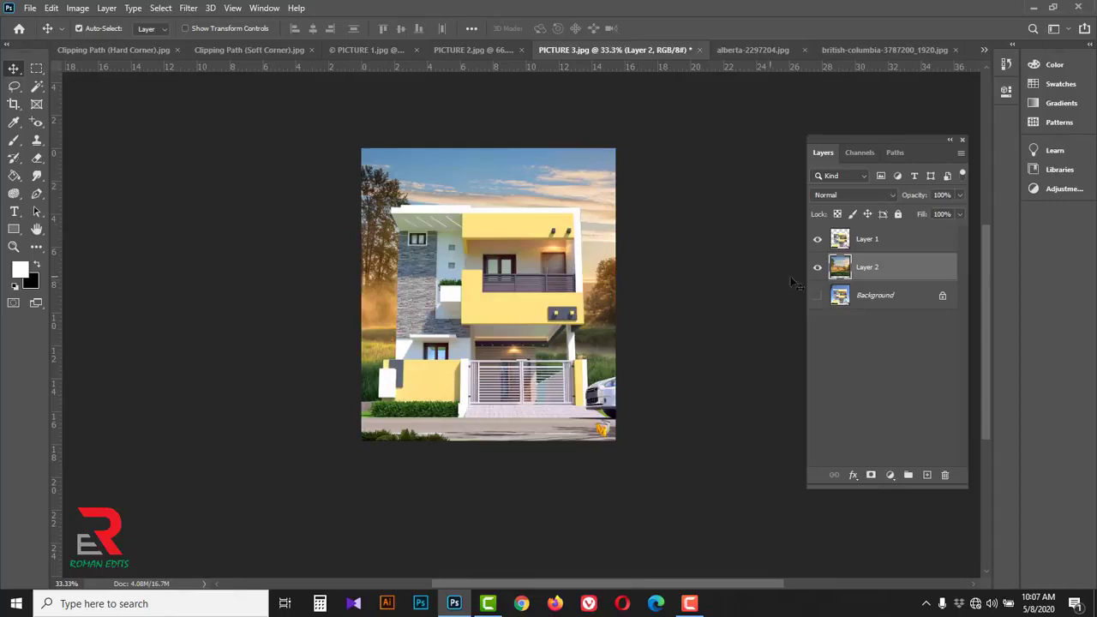
# Step: Compare the new landscape backdrop with the original photo by toggling layer visibility, leaving both Layer 2 and Background shown
pyautogui.click(818, 266)
pyautogui.click(818, 267)
pyautogui.click(818, 267)
pyautogui.click(818, 296)
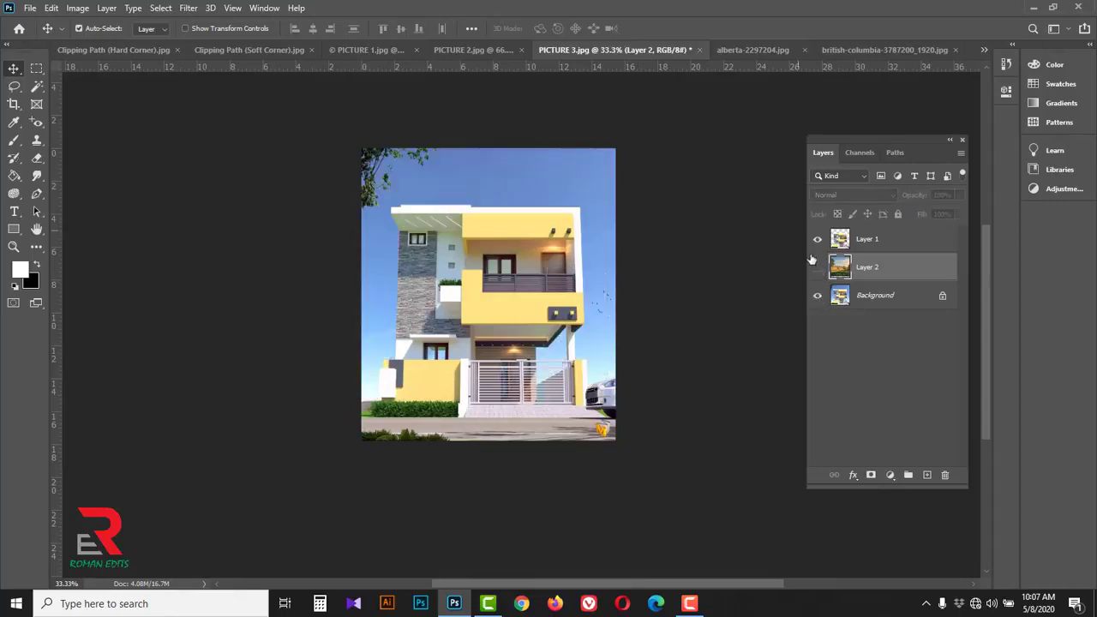
pyautogui.click(818, 271)
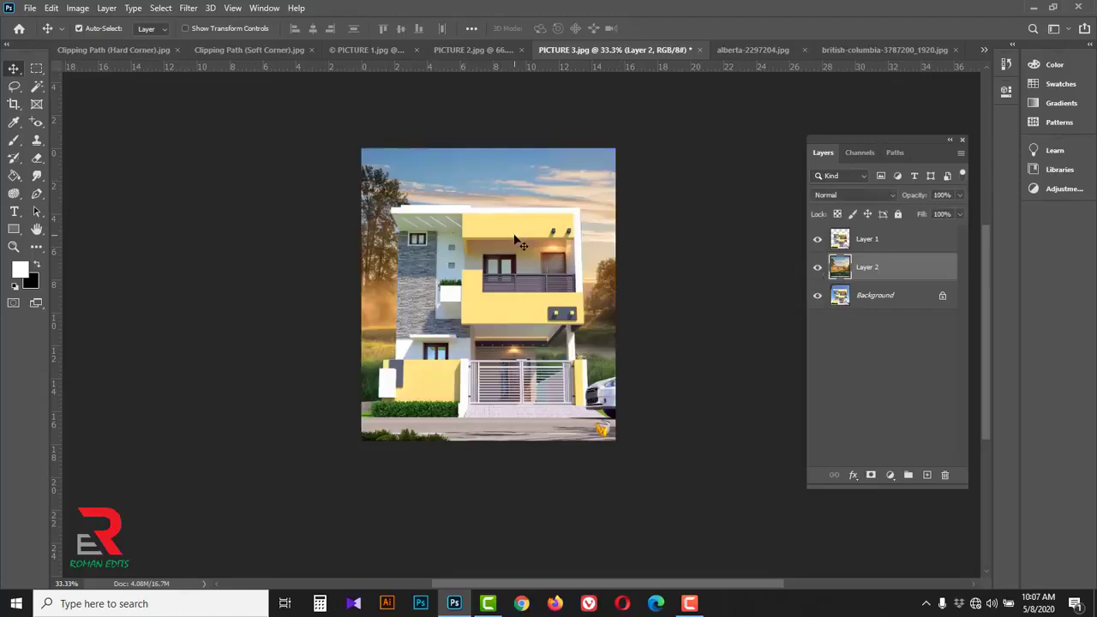
# Step: Copy the house cutout from Layer 1 into alberta-2297204.jpg and scale it to about 225%, resting on the picture's lower edge
pyautogui.click(892, 246)
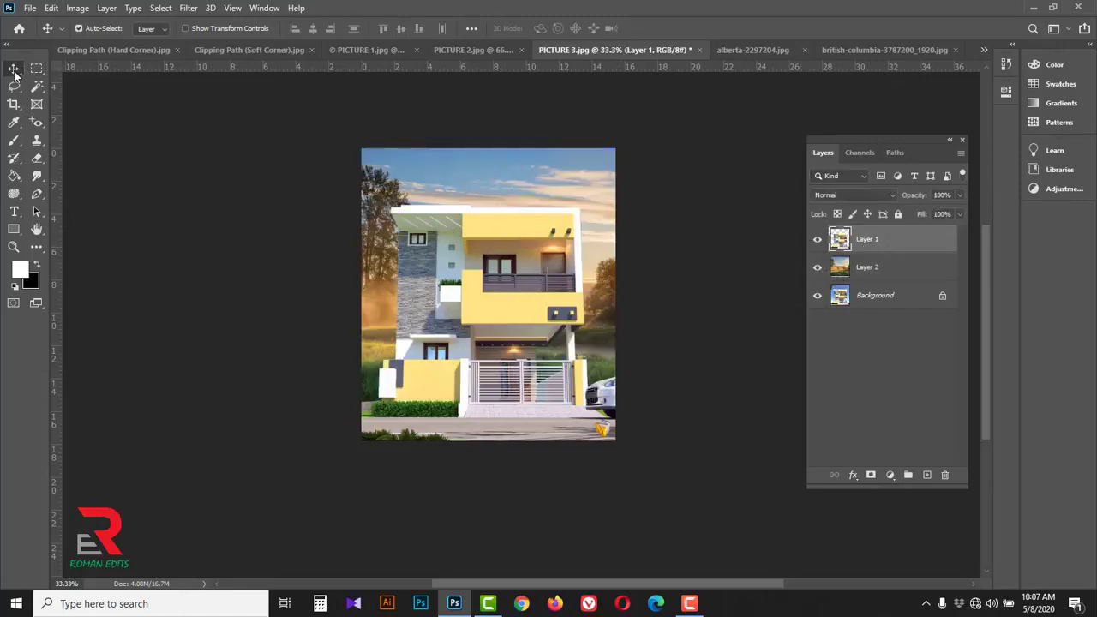
pyautogui.moveTo(496, 327)
pyautogui.mouseDown()
pyautogui.moveTo(502, 347)
pyautogui.moveTo(695, 74)
pyautogui.moveTo(743, 49)
pyautogui.moveTo(511, 285)
pyautogui.moveTo(489, 372)
pyautogui.moveTo(501, 316)
pyautogui.mouseUp()
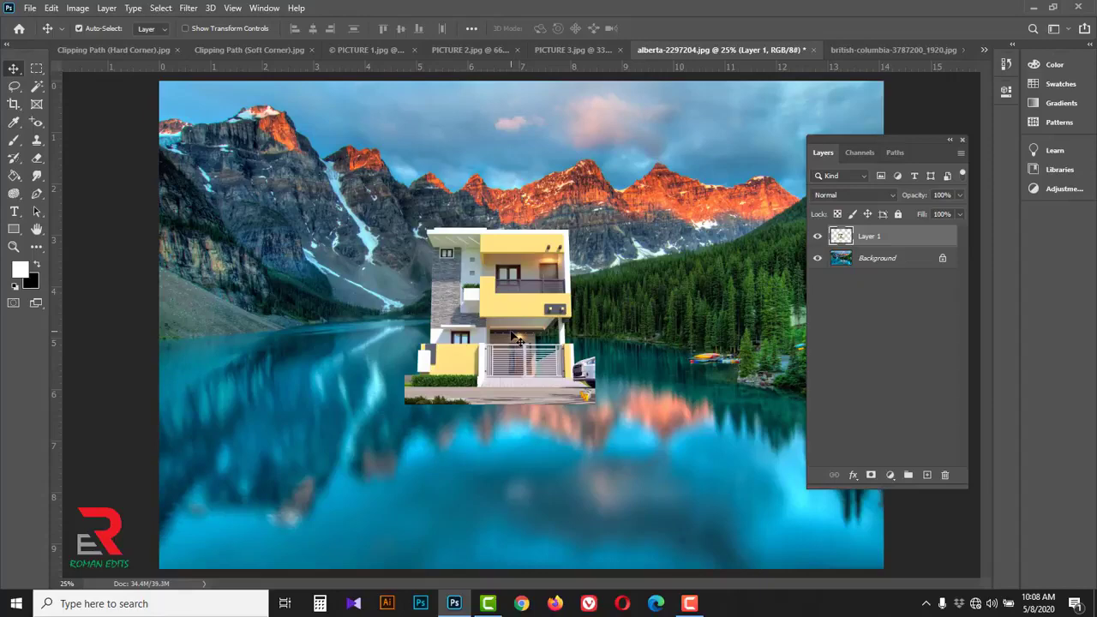
pyautogui.hotkey('ctrl', 't')
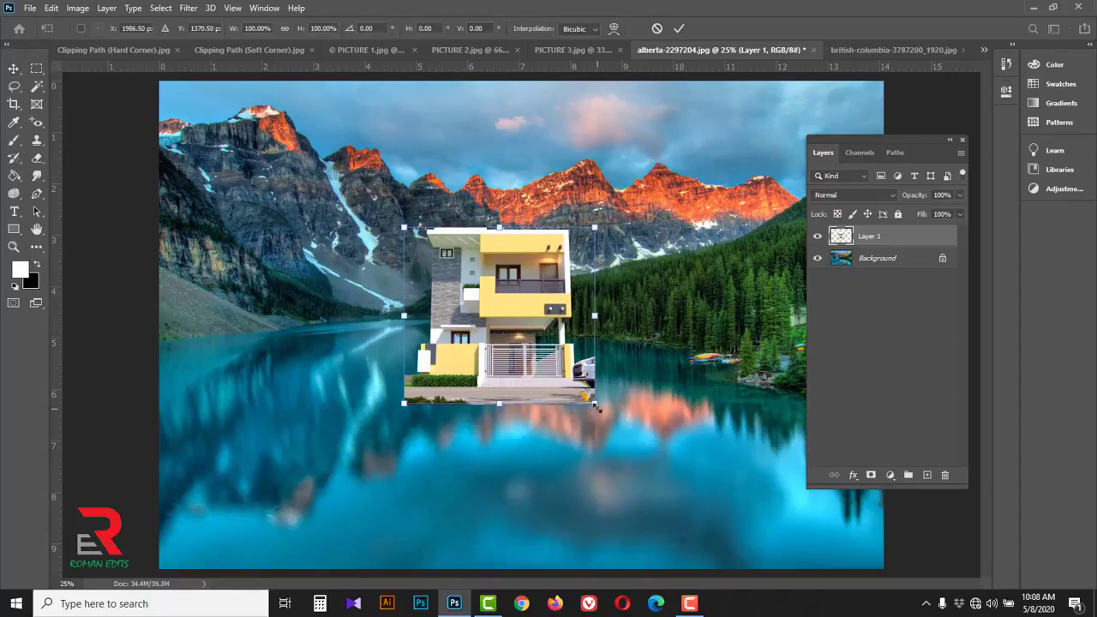
pyautogui.moveTo(595, 405); pyautogui.dragTo(714, 515)
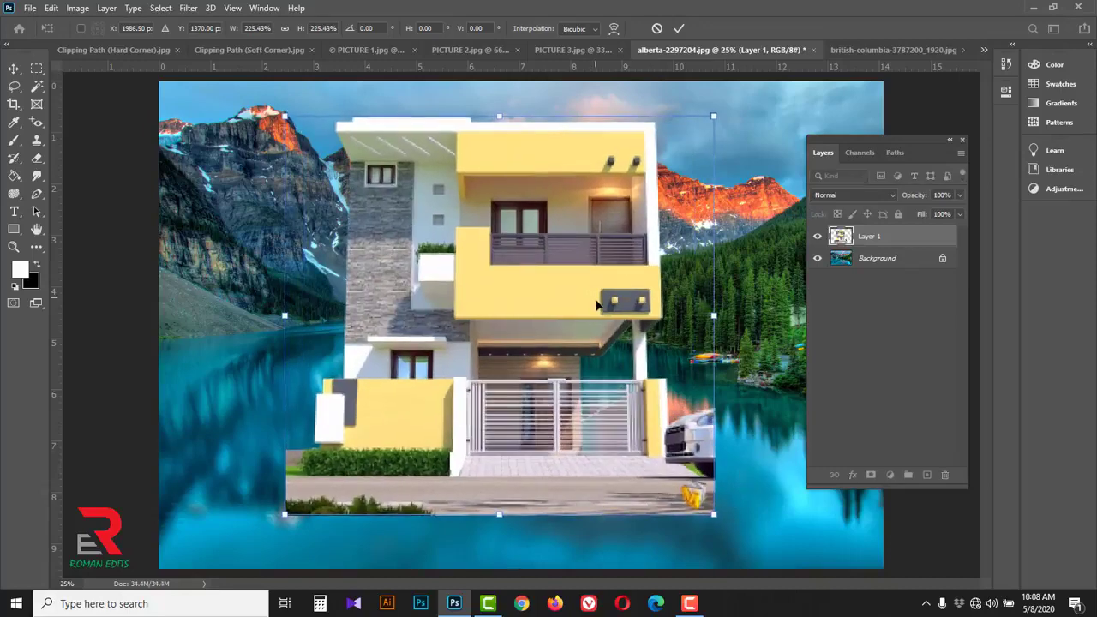
pyautogui.moveTo(597, 304); pyautogui.dragTo(608, 352)
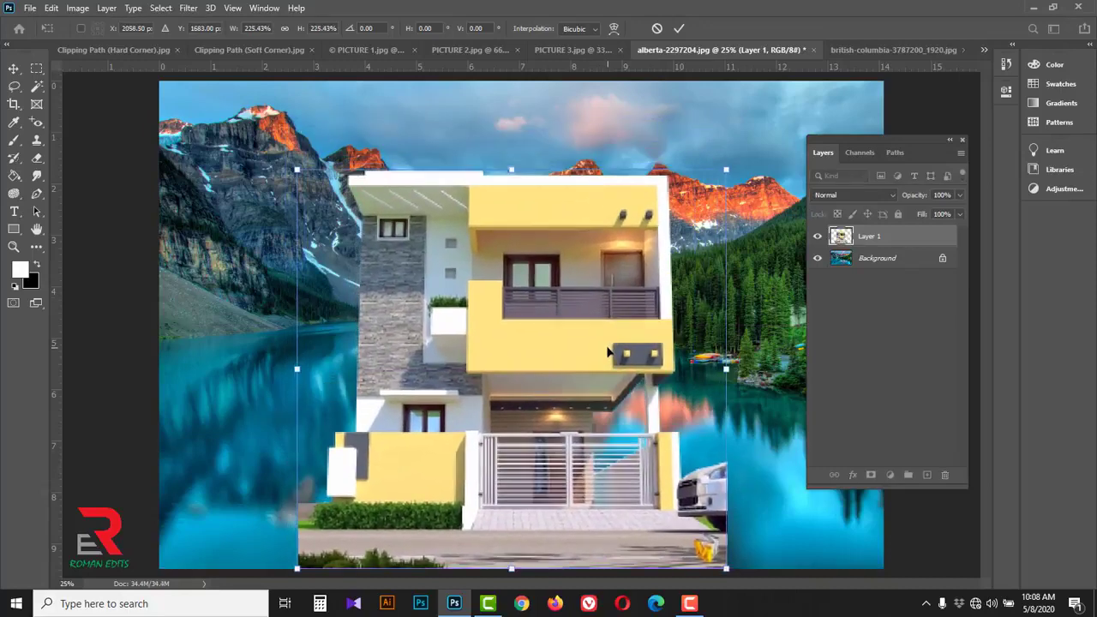
pyautogui.click(679, 28)
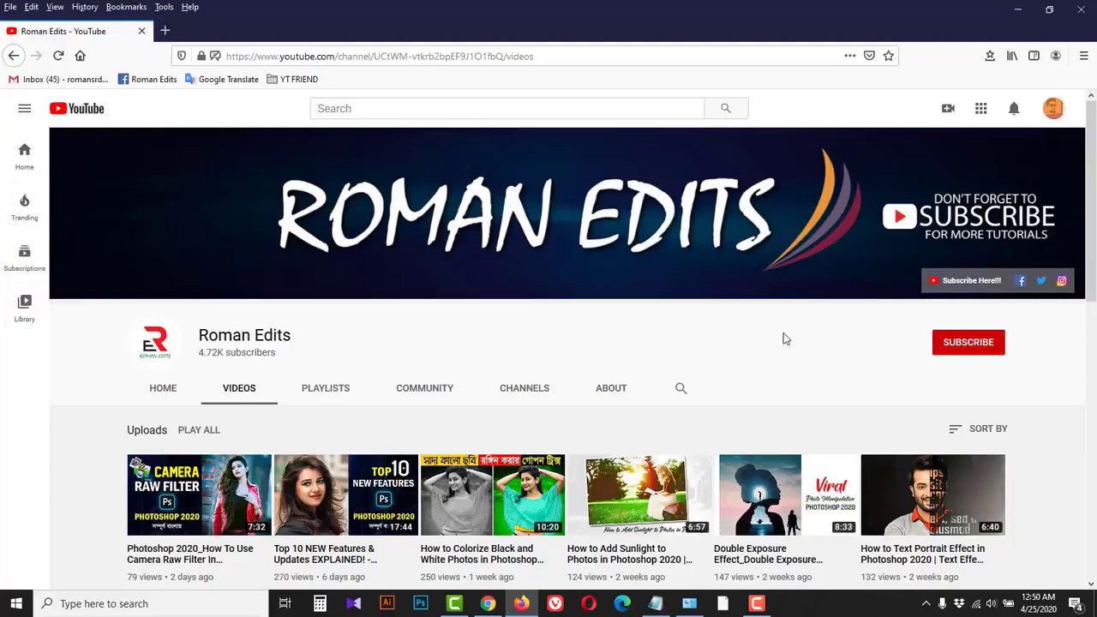
# Step: On the Roman Edits YouTube channel in the browser, subscribe and set notifications to All
pyautogui.click(967, 346)
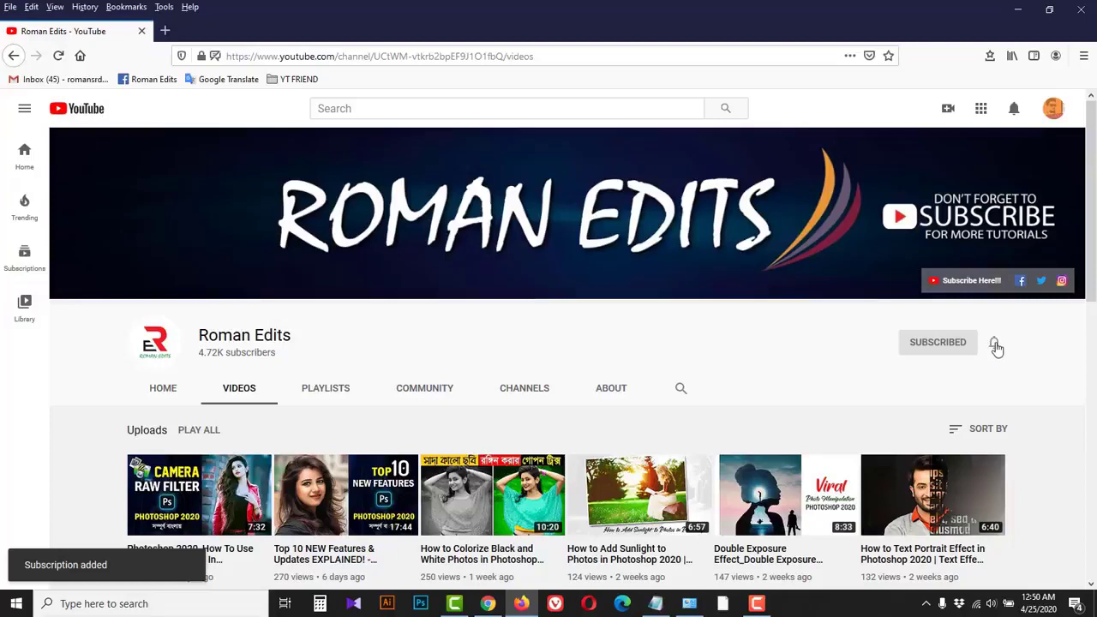
pyautogui.click(996, 345)
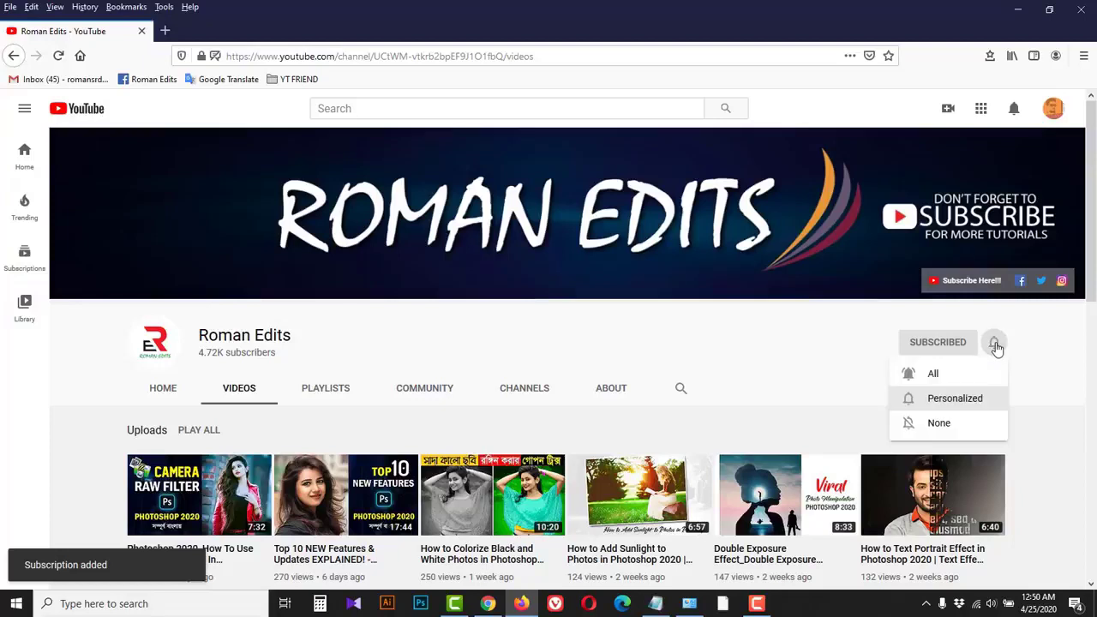
pyautogui.click(958, 378)
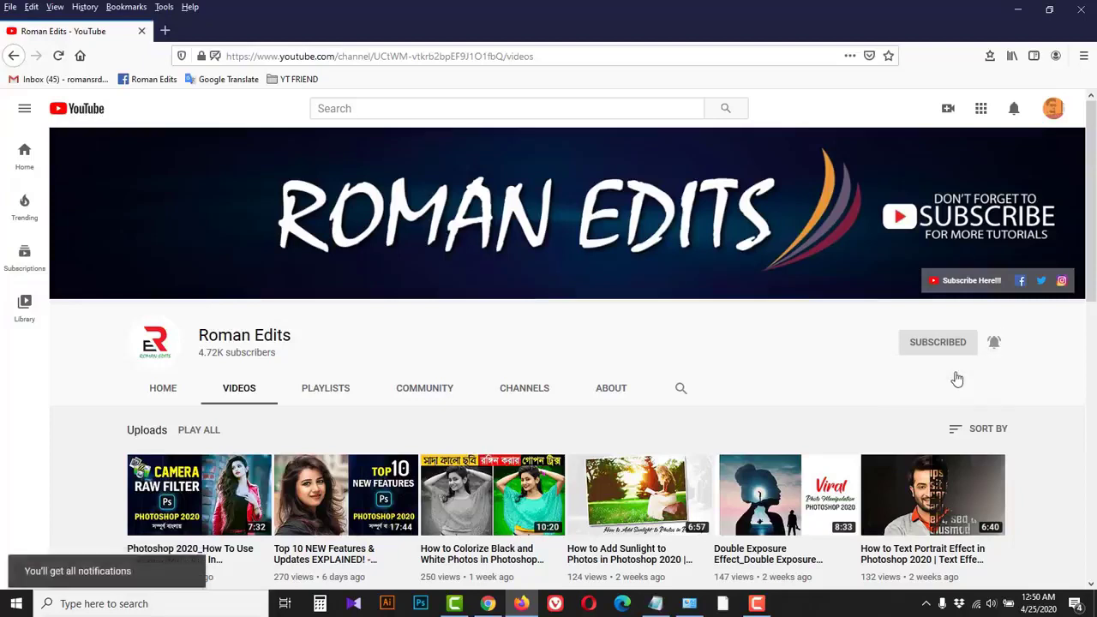